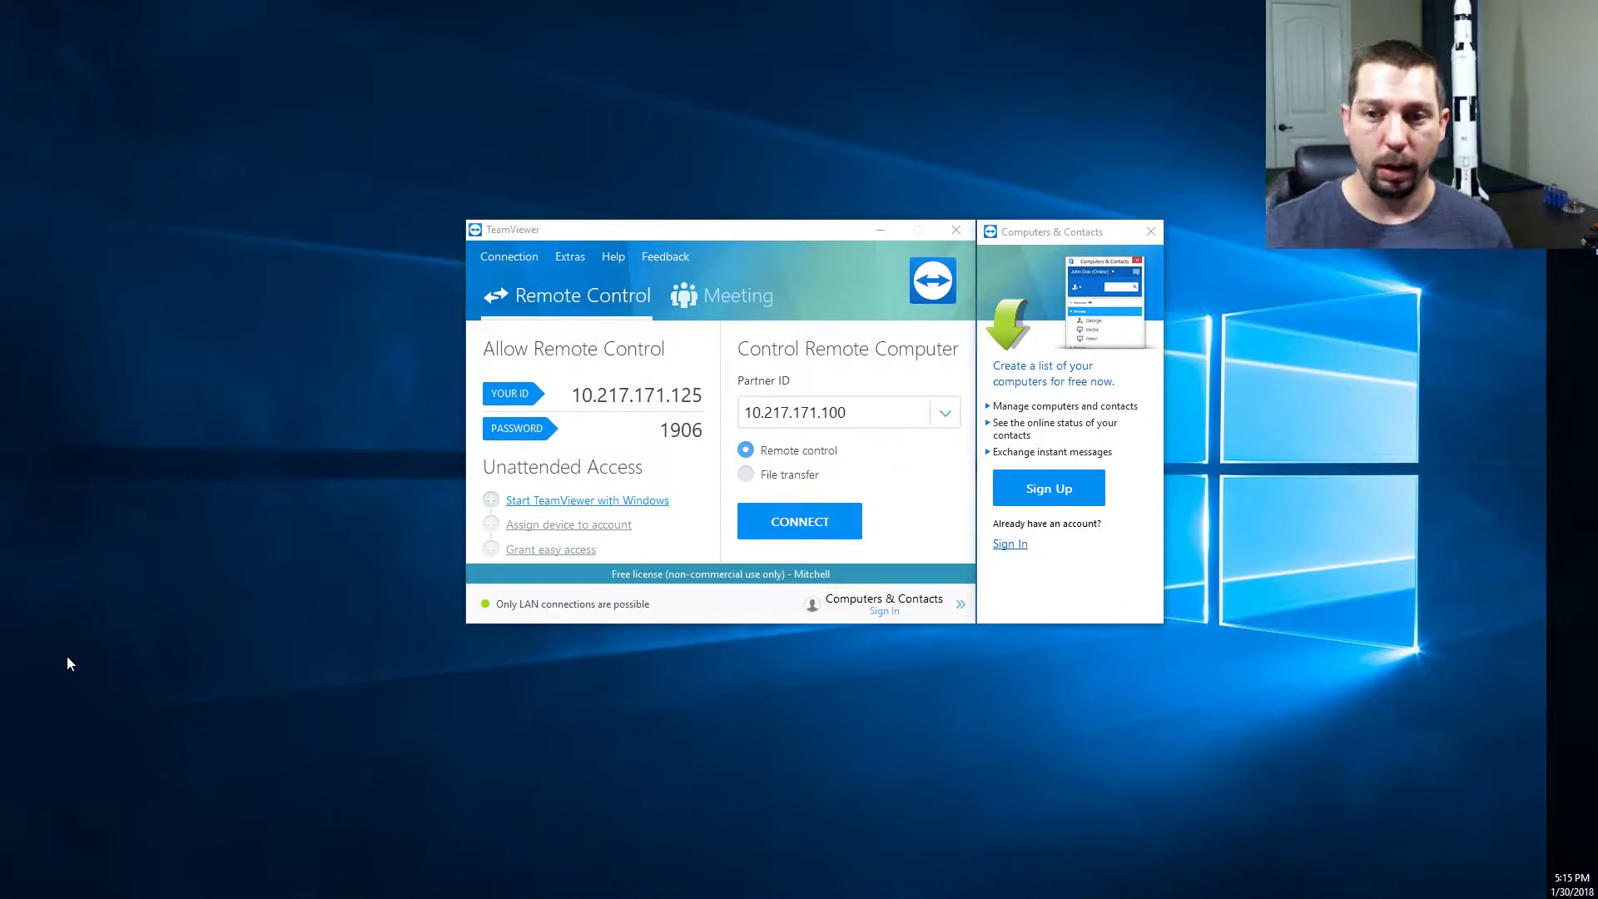
Reposition the TeamViewer window and start a Remote control session to the entered Partner ID.
{"action": "left_click_drag", "start_coordinate": [742, 230], "coordinate": [667, 155]}
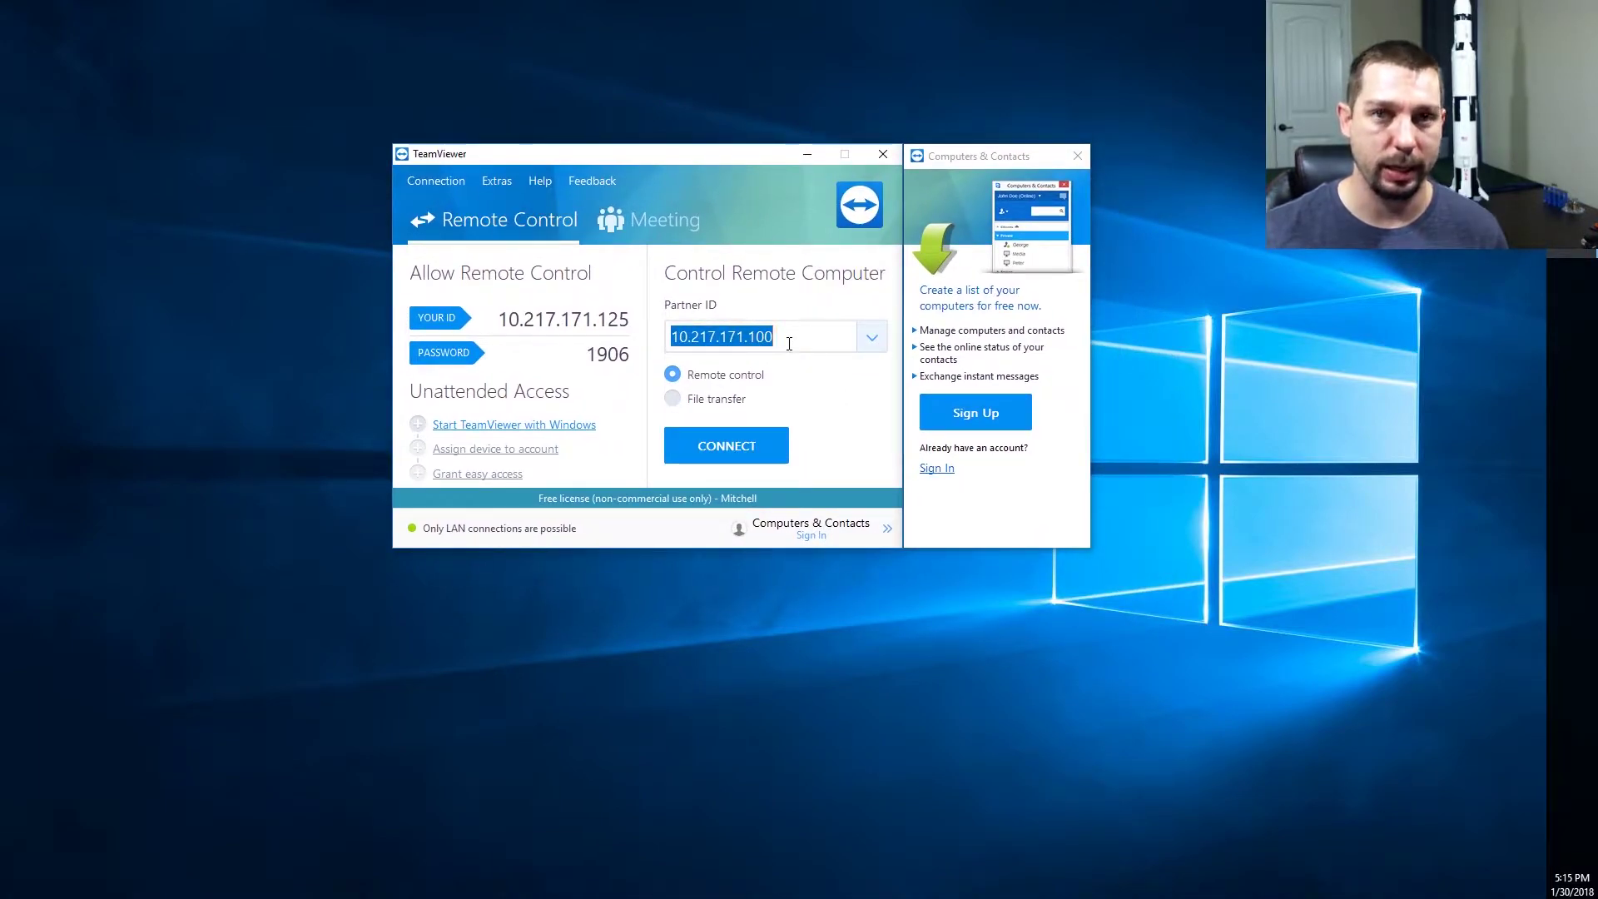
{"action": "left_click", "coordinate": [761, 451]}
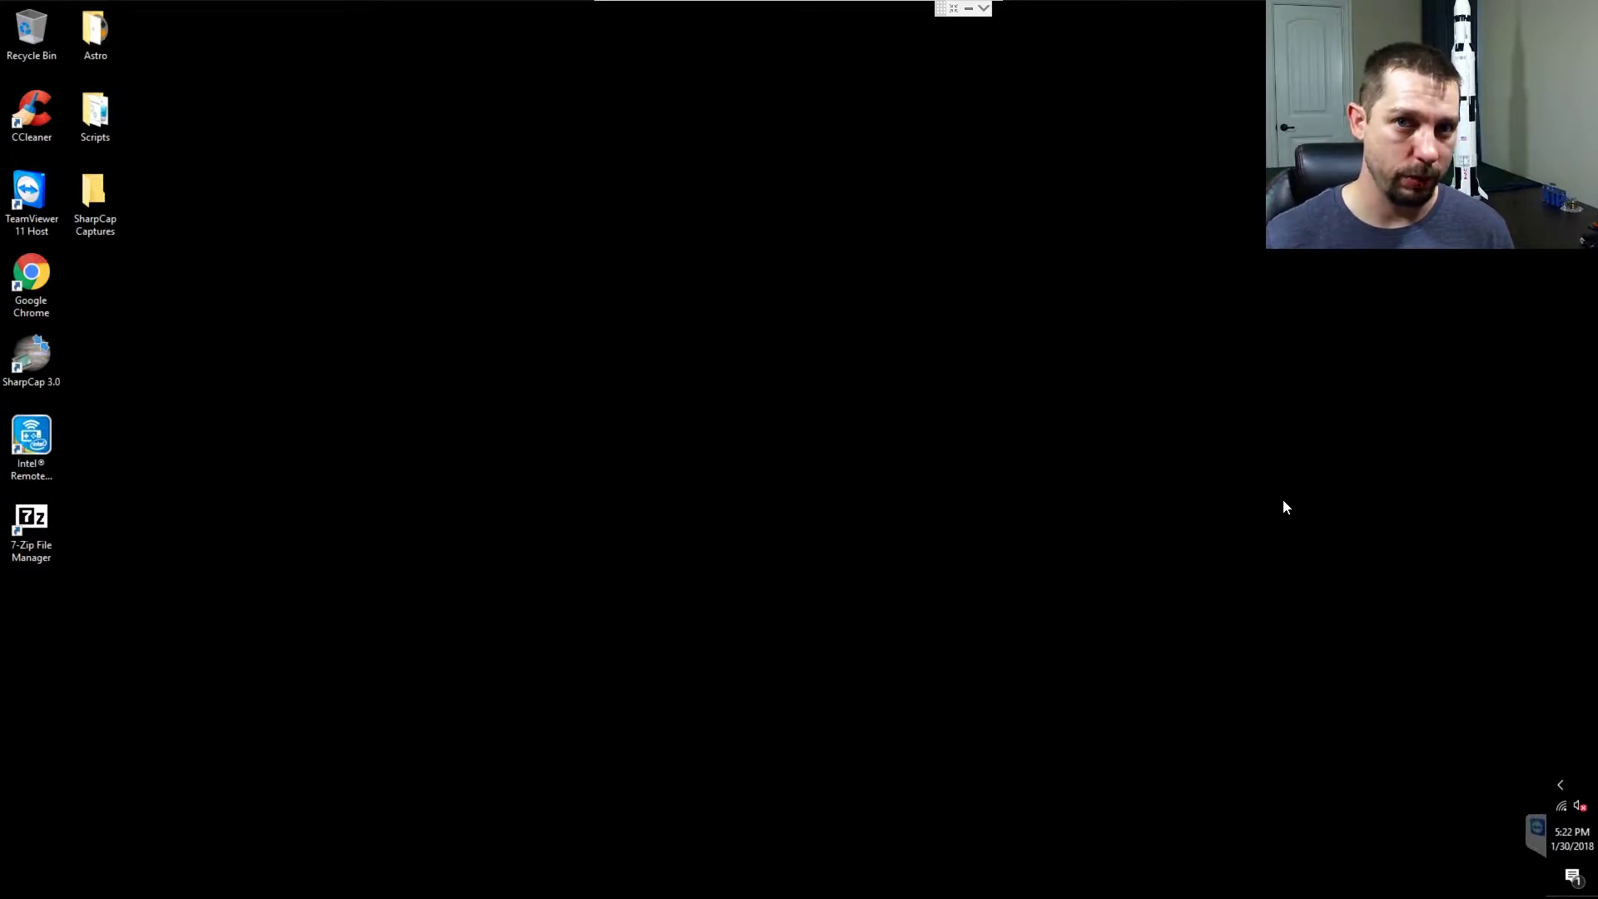
Open Network Connections from the tray network icon via Network and Sharing Center's Change adapter settings.
{"action": "right_click", "coordinate": [1563, 814]}
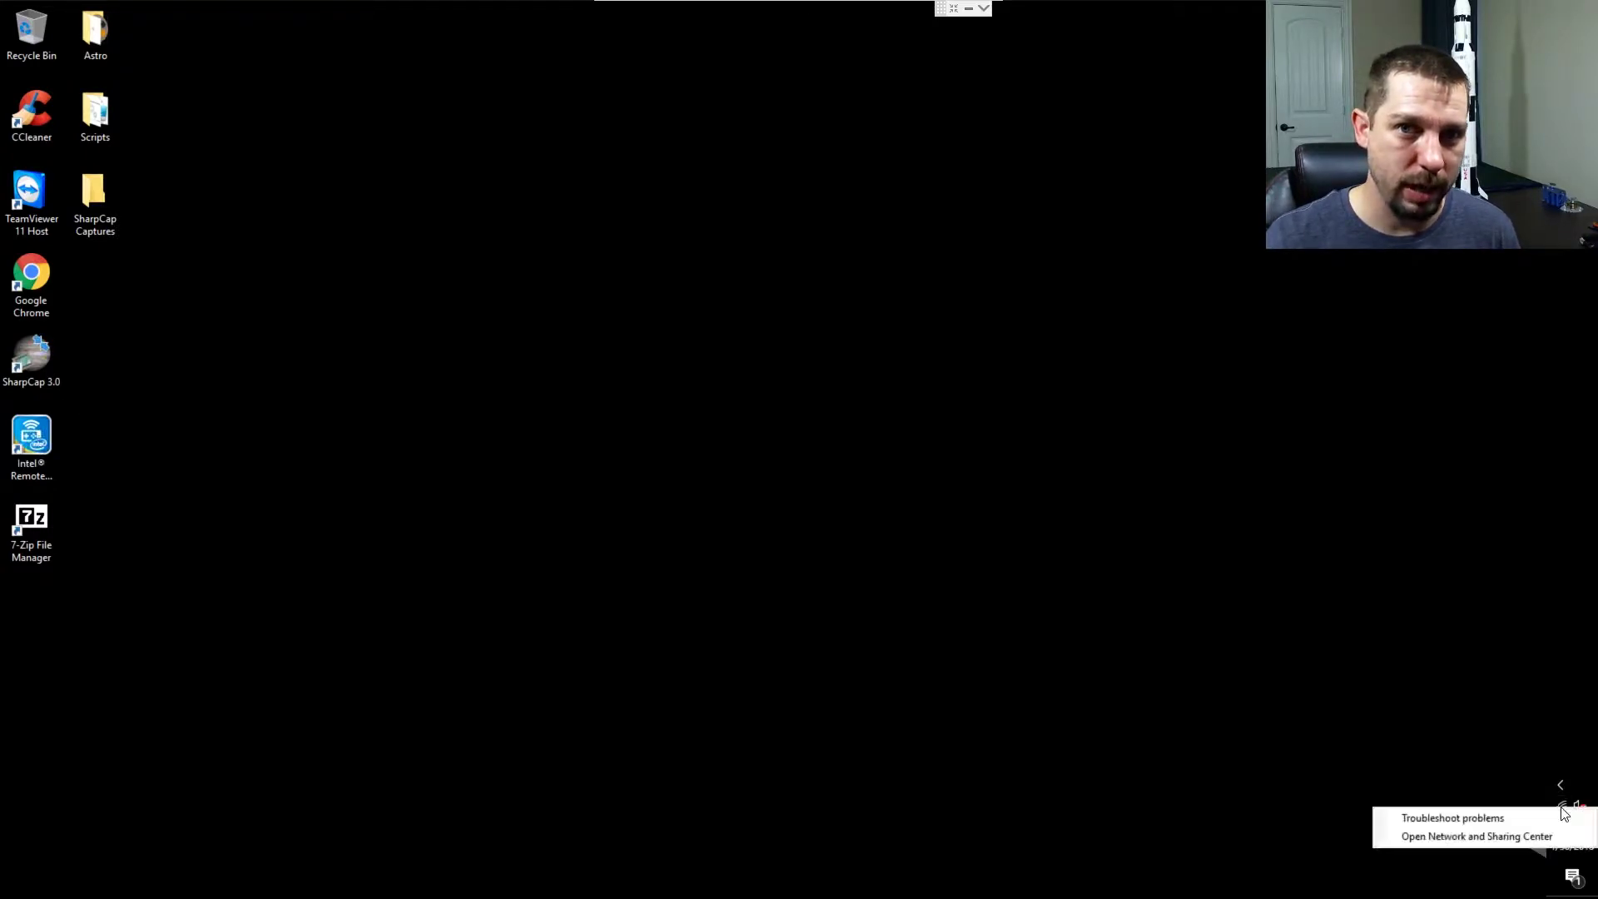
{"action": "left_click", "coordinate": [1490, 839]}
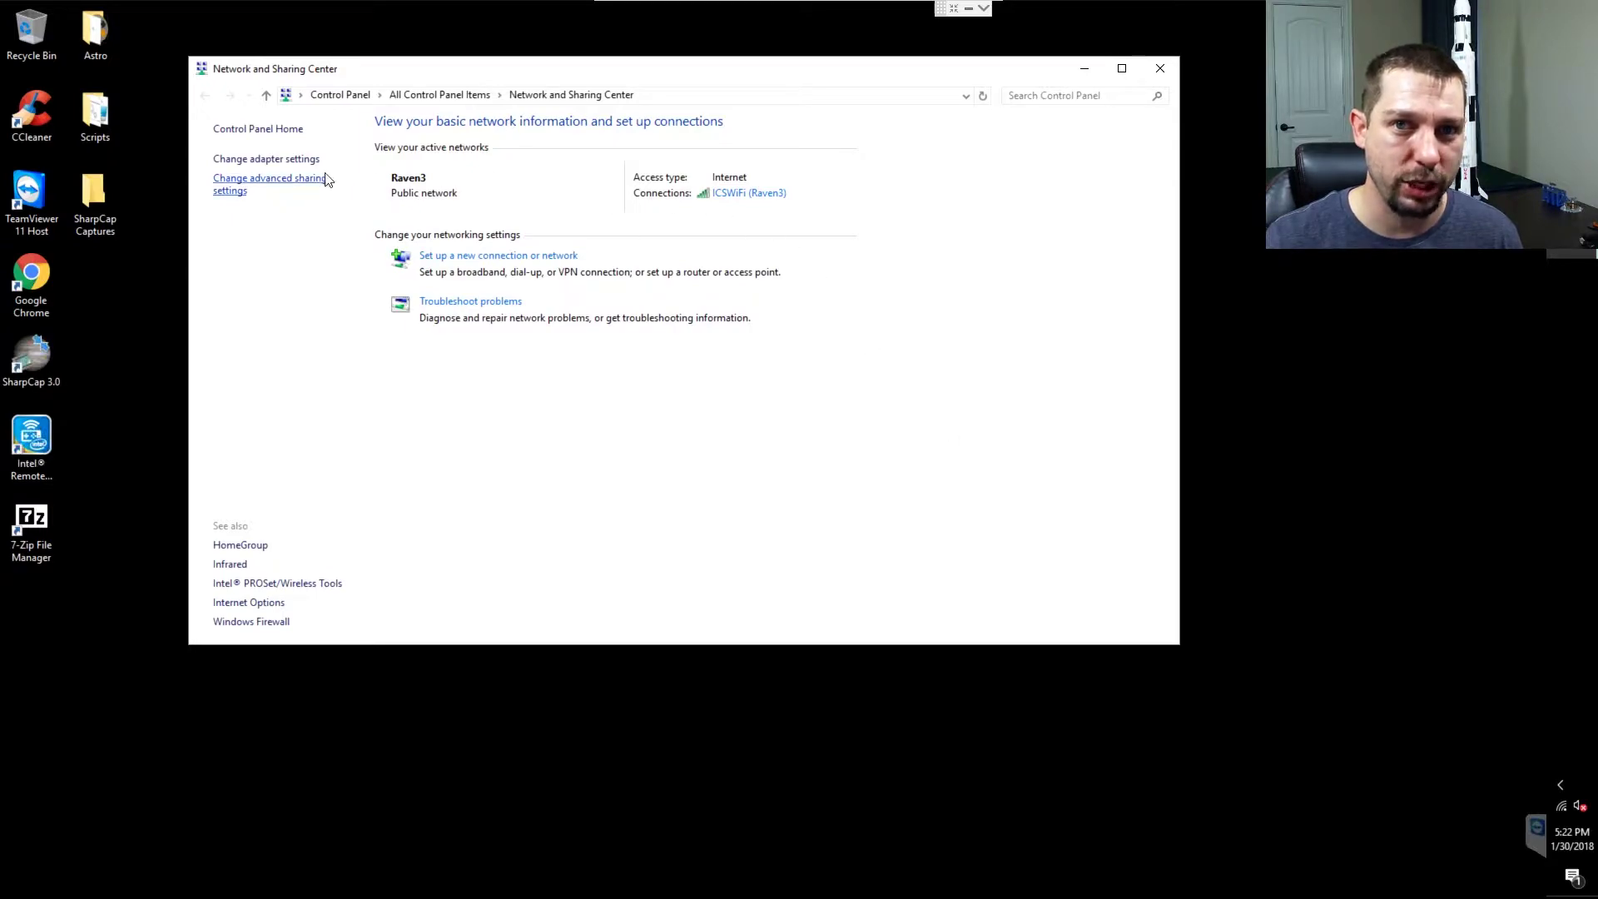
{"action": "left_click", "coordinate": [306, 162]}
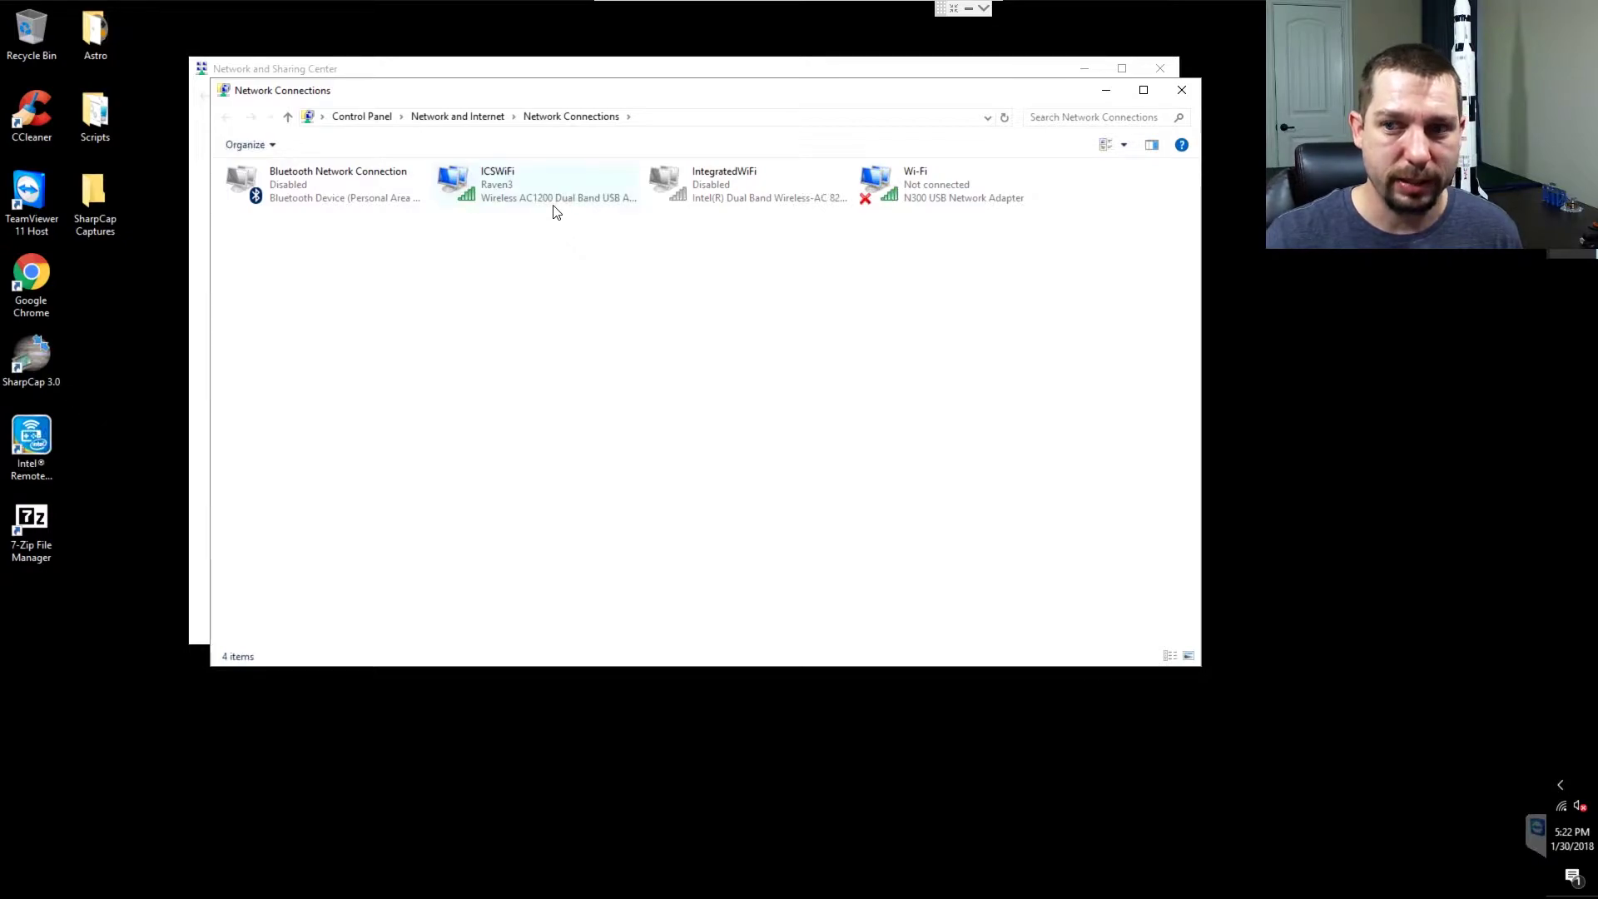
{"action": "left_click", "coordinate": [553, 209]}
{"action": "left_click", "coordinate": [712, 202]}
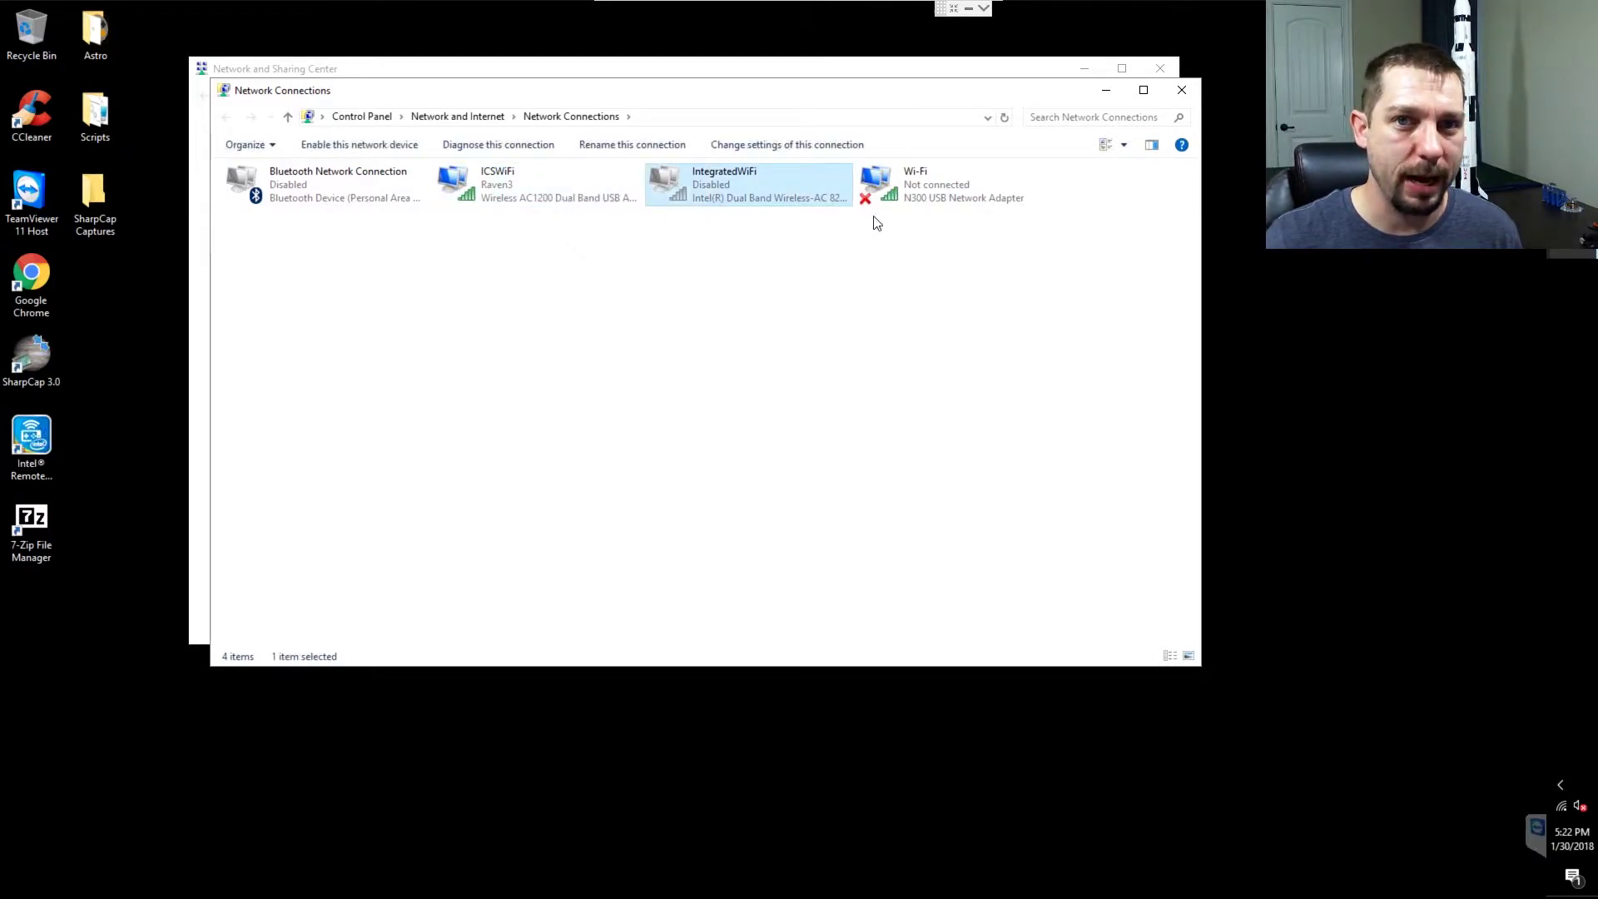
{"action": "left_click", "coordinate": [1031, 234]}
{"action": "left_click", "coordinate": [799, 198]}
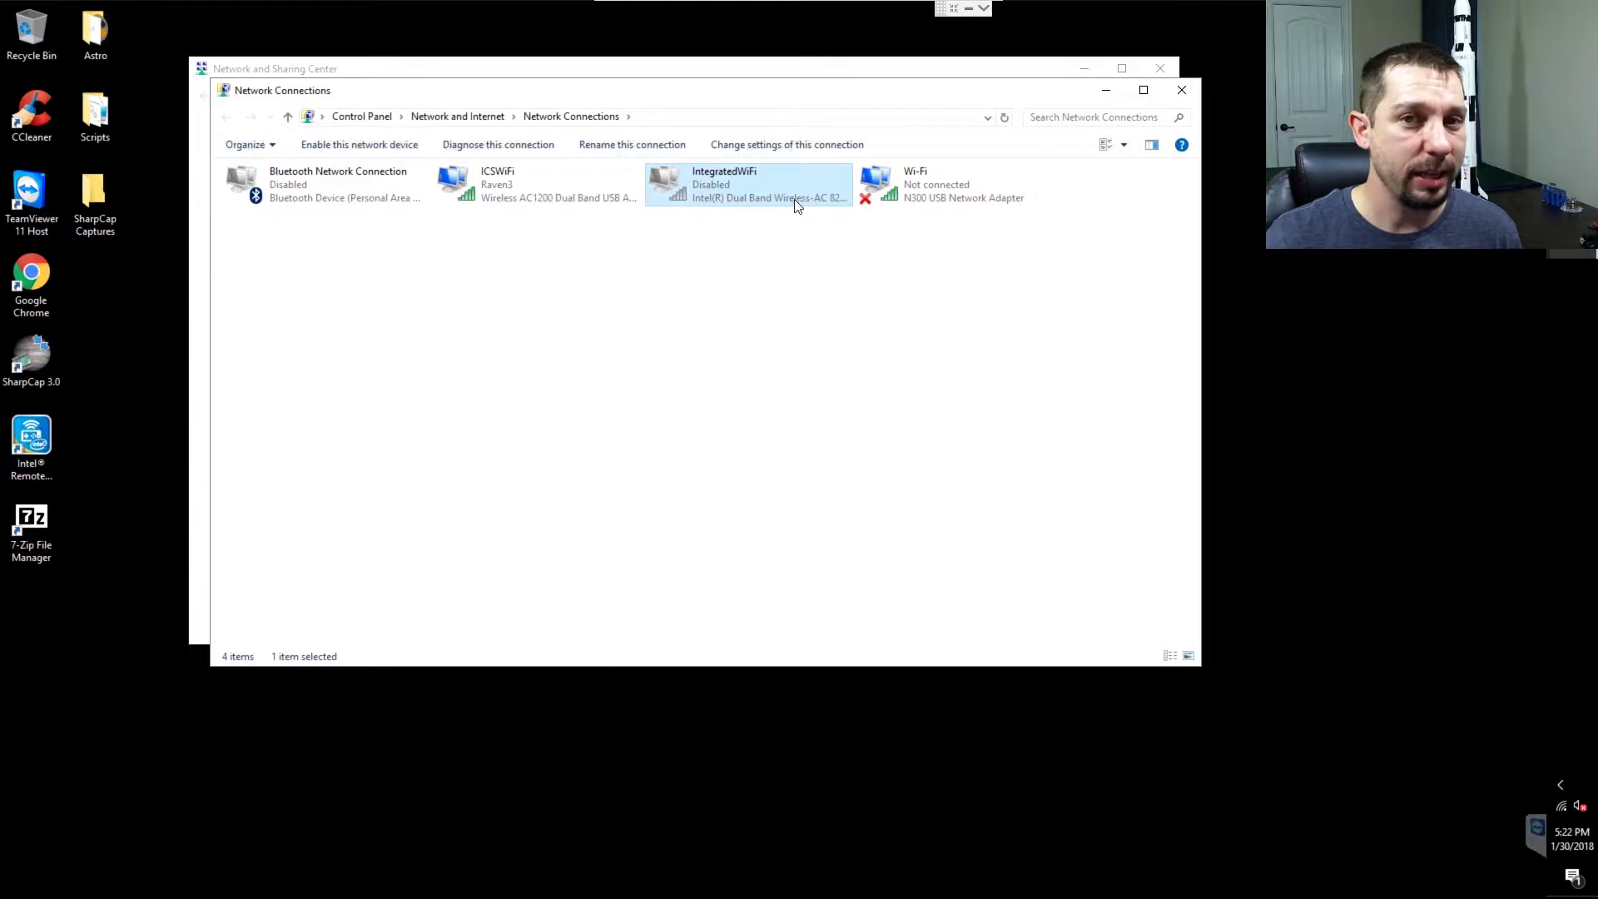
{"action": "right_click", "coordinate": [746, 173]}
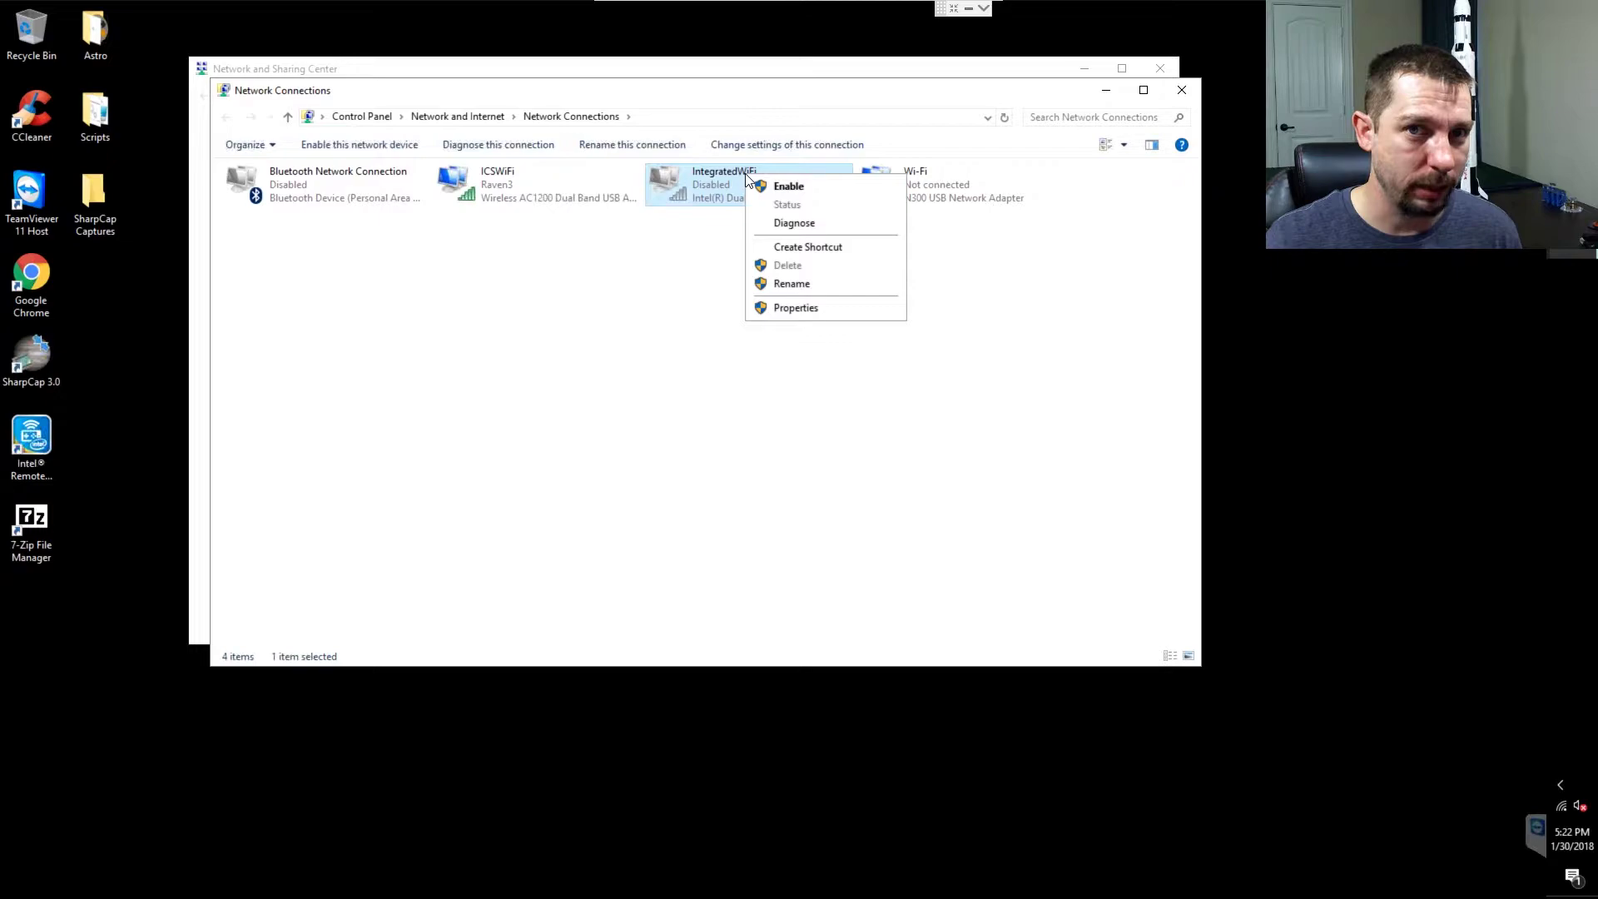
{"action": "left_click", "coordinate": [789, 284]}
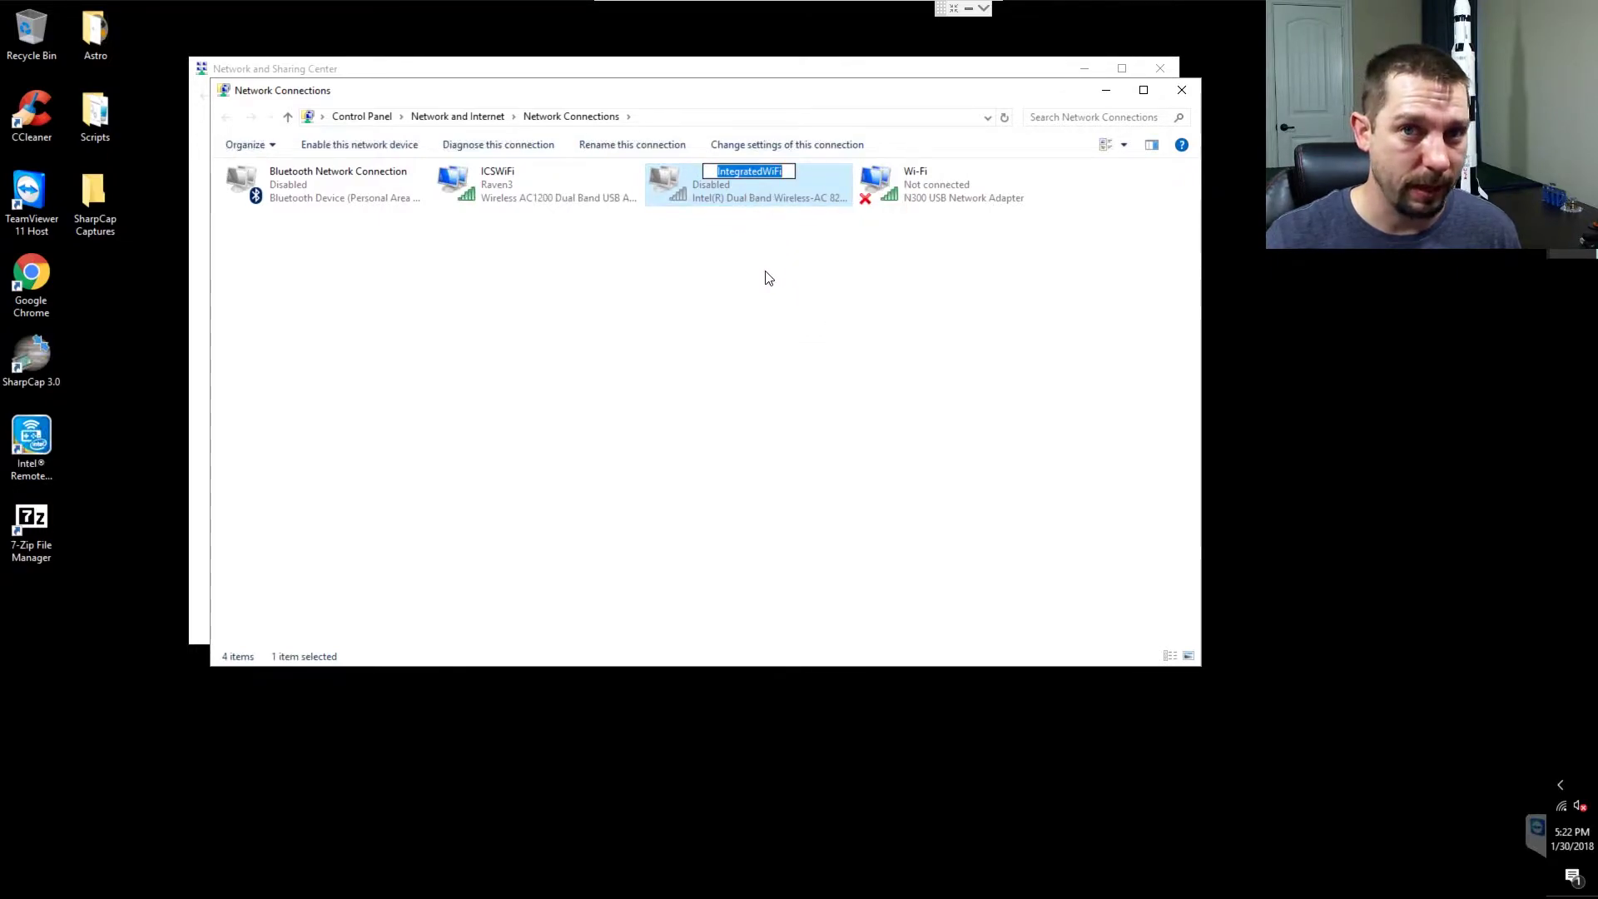
{"action": "left_click", "coordinate": [768, 275]}
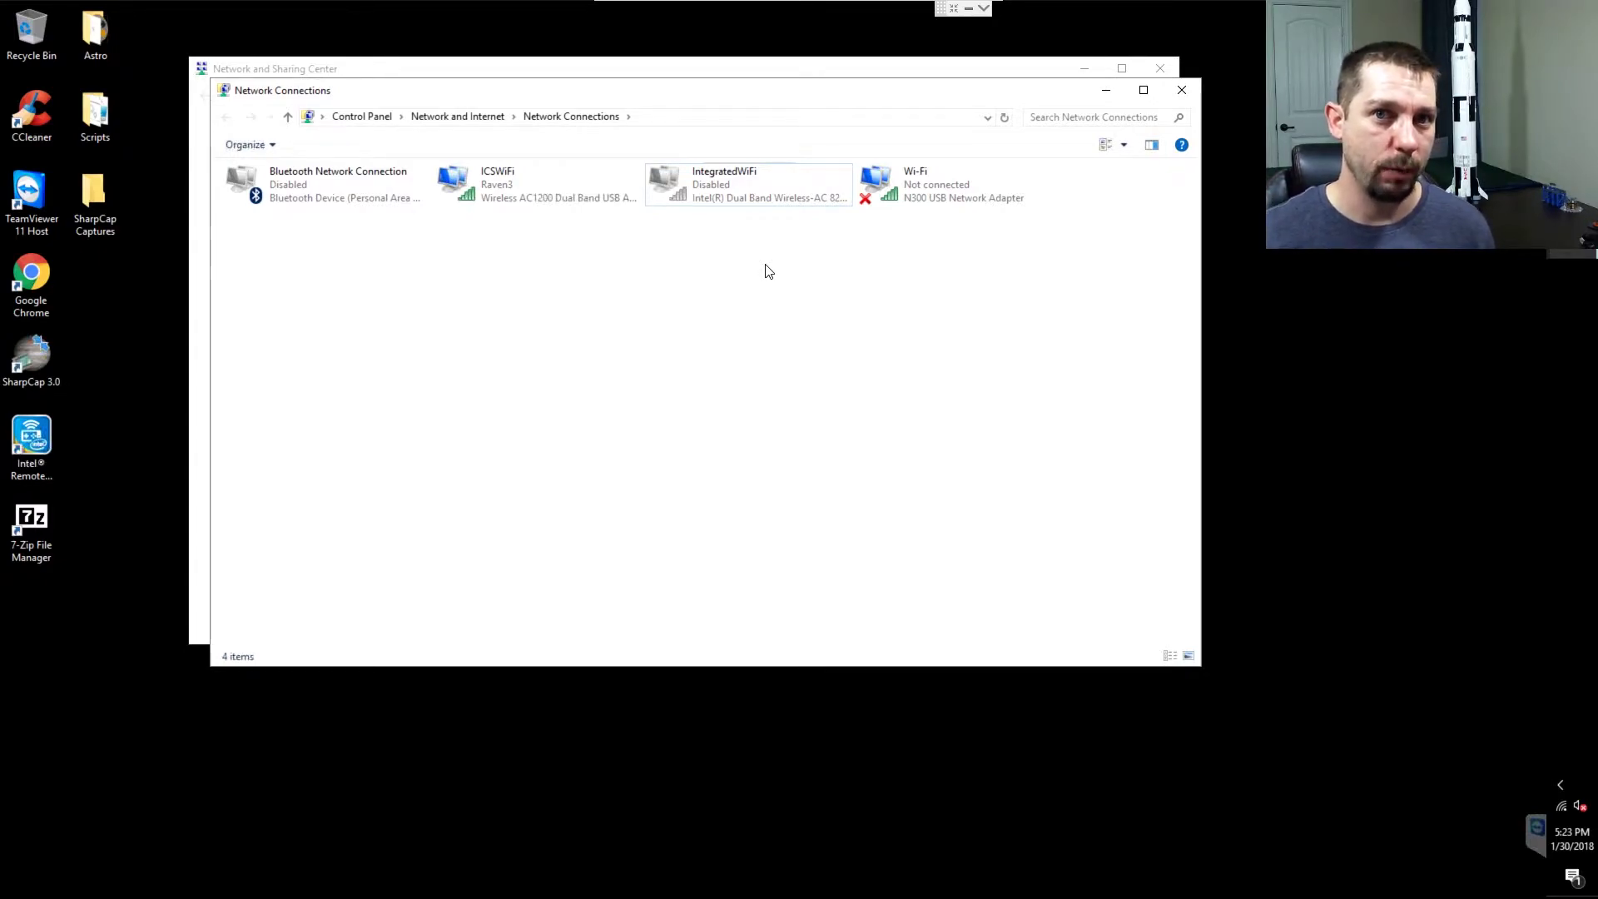
{"action": "left_click", "coordinate": [916, 194]}
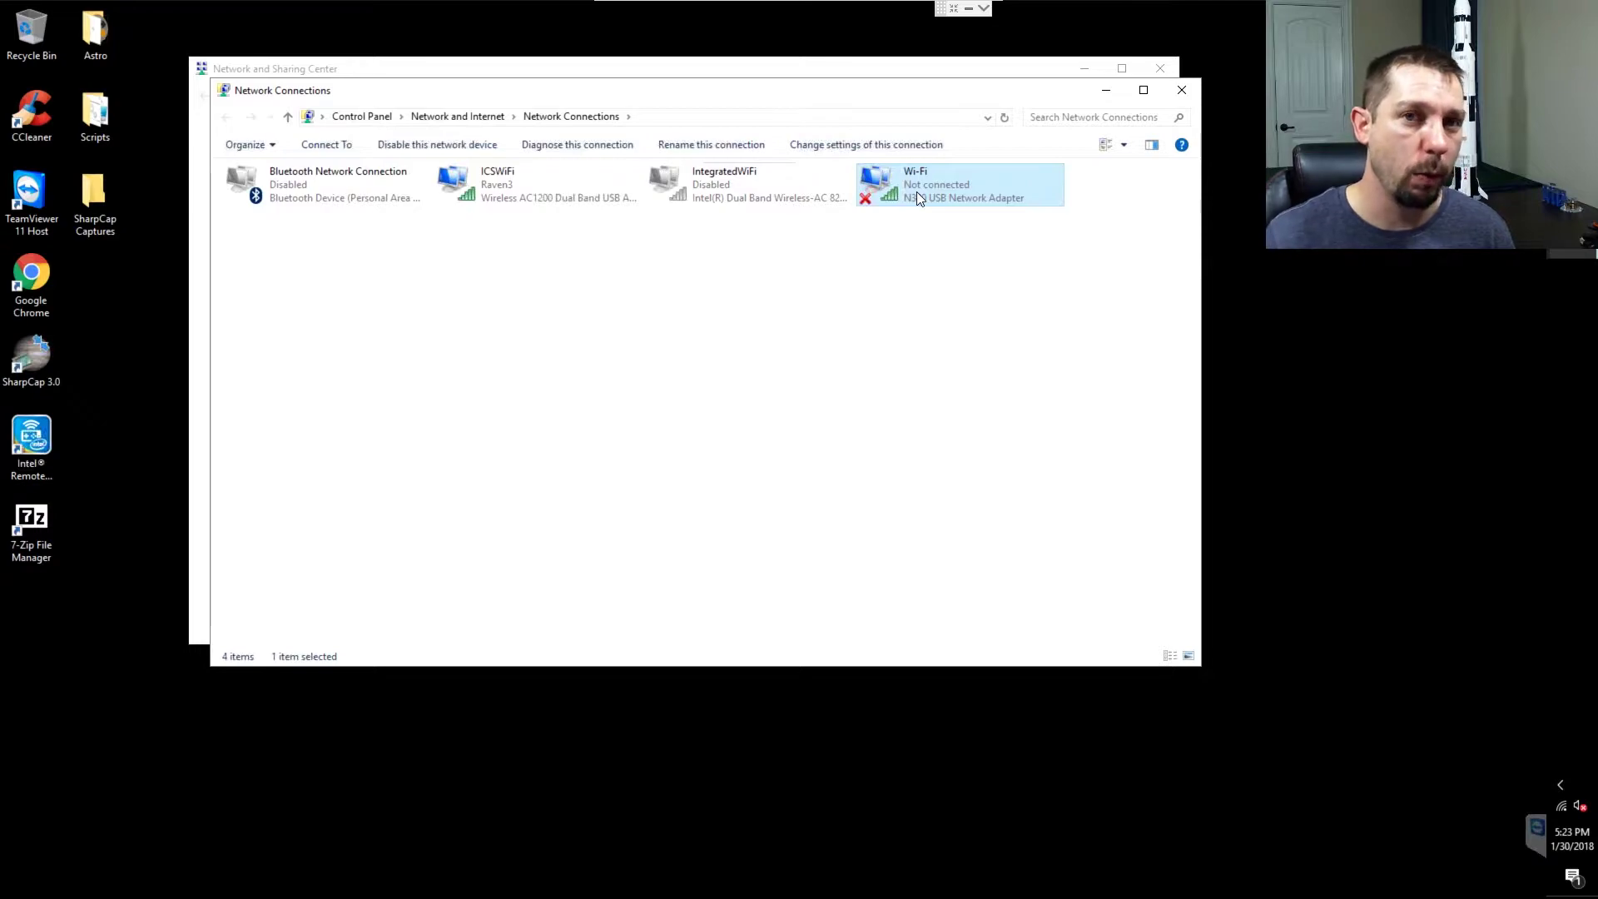
{"action": "left_click", "coordinate": [502, 188]}
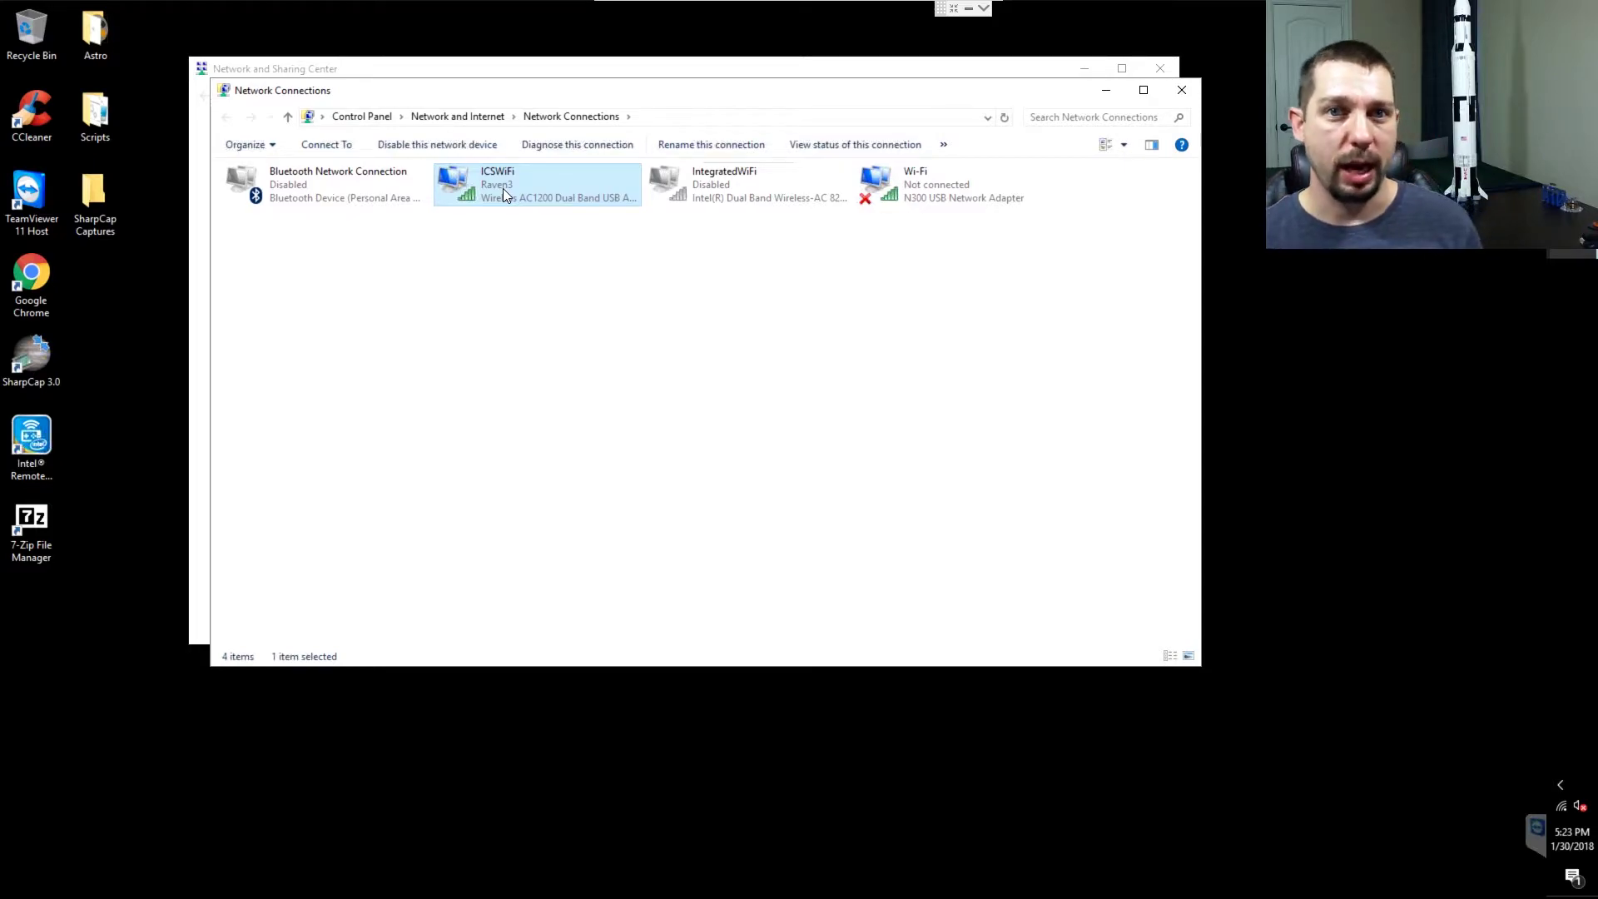
{"action": "right_click", "coordinate": [503, 188]}
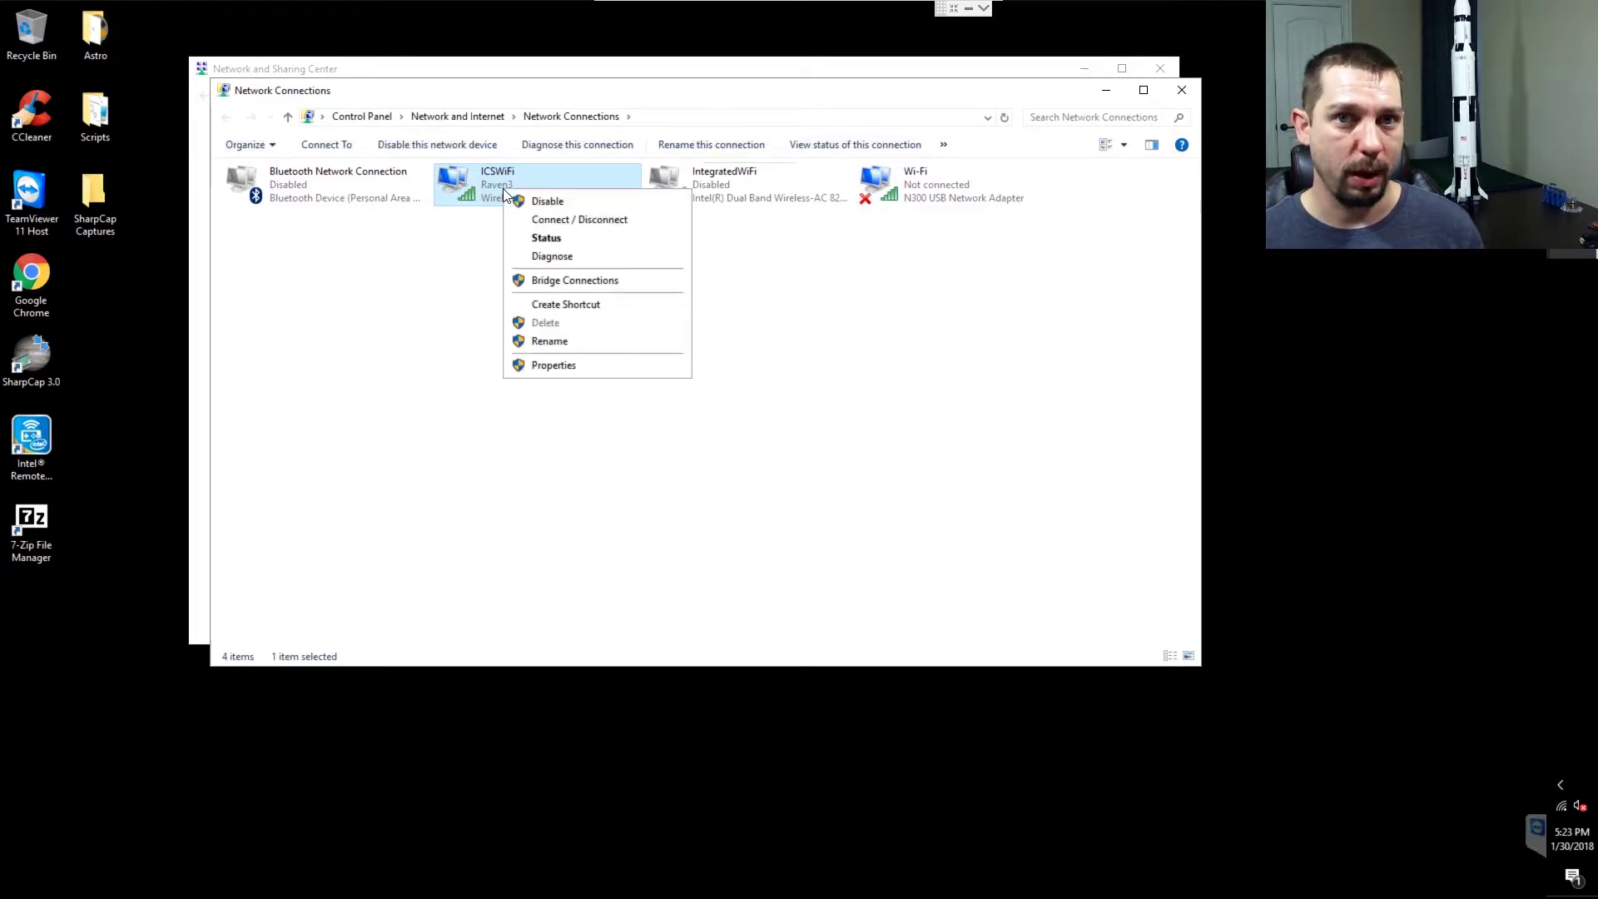
{"action": "left_click", "coordinate": [561, 345]}
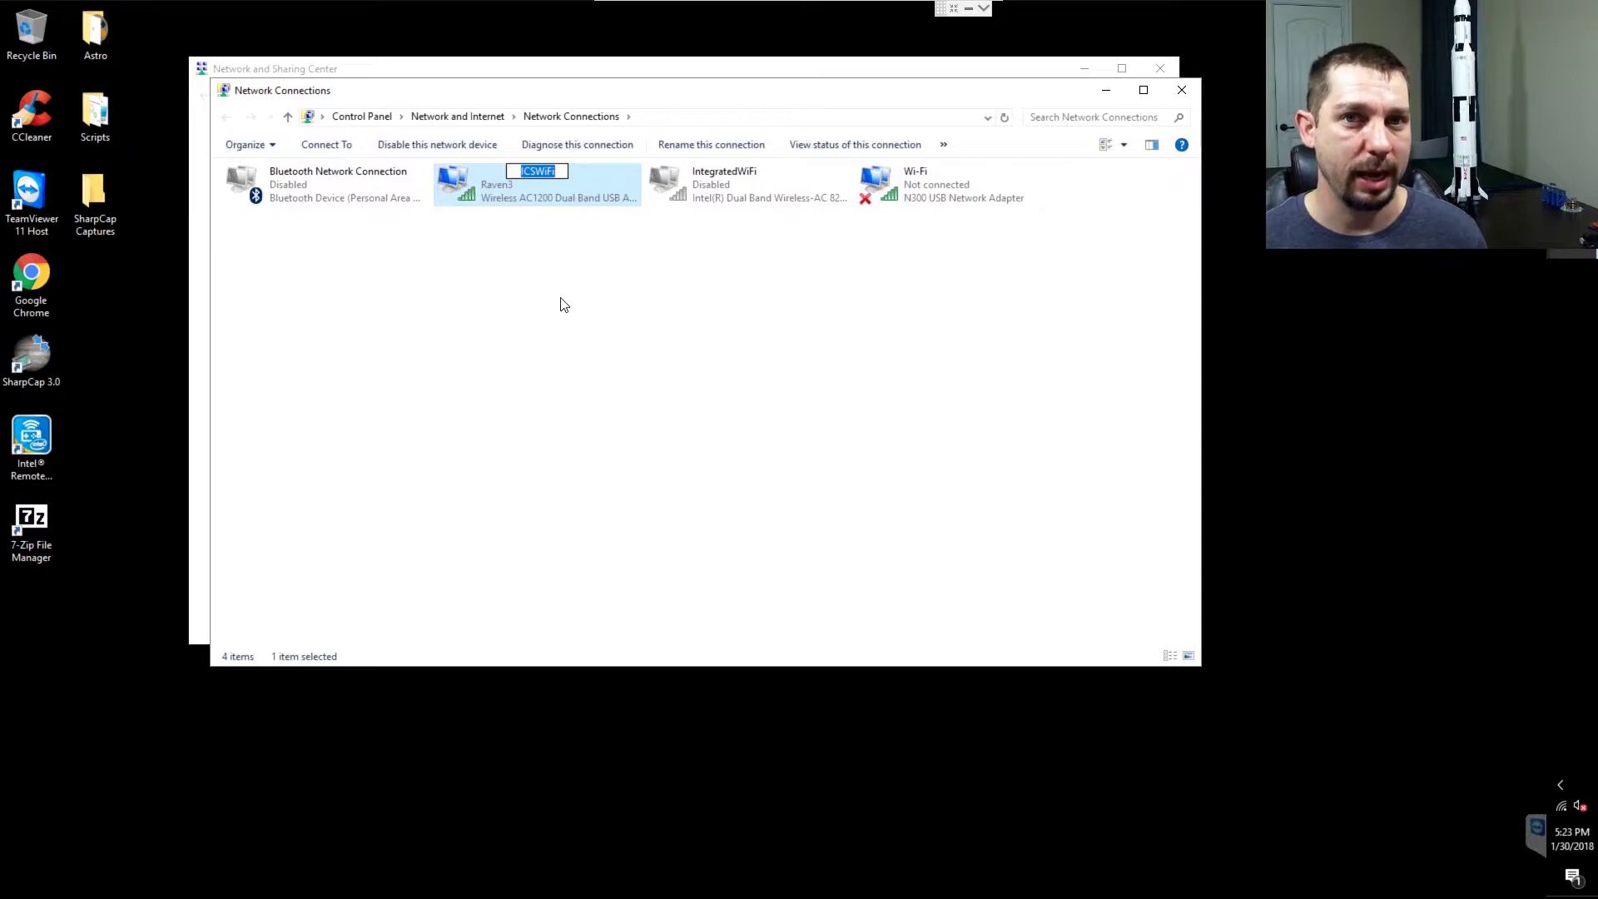
{"action": "left_click", "coordinate": [562, 305]}
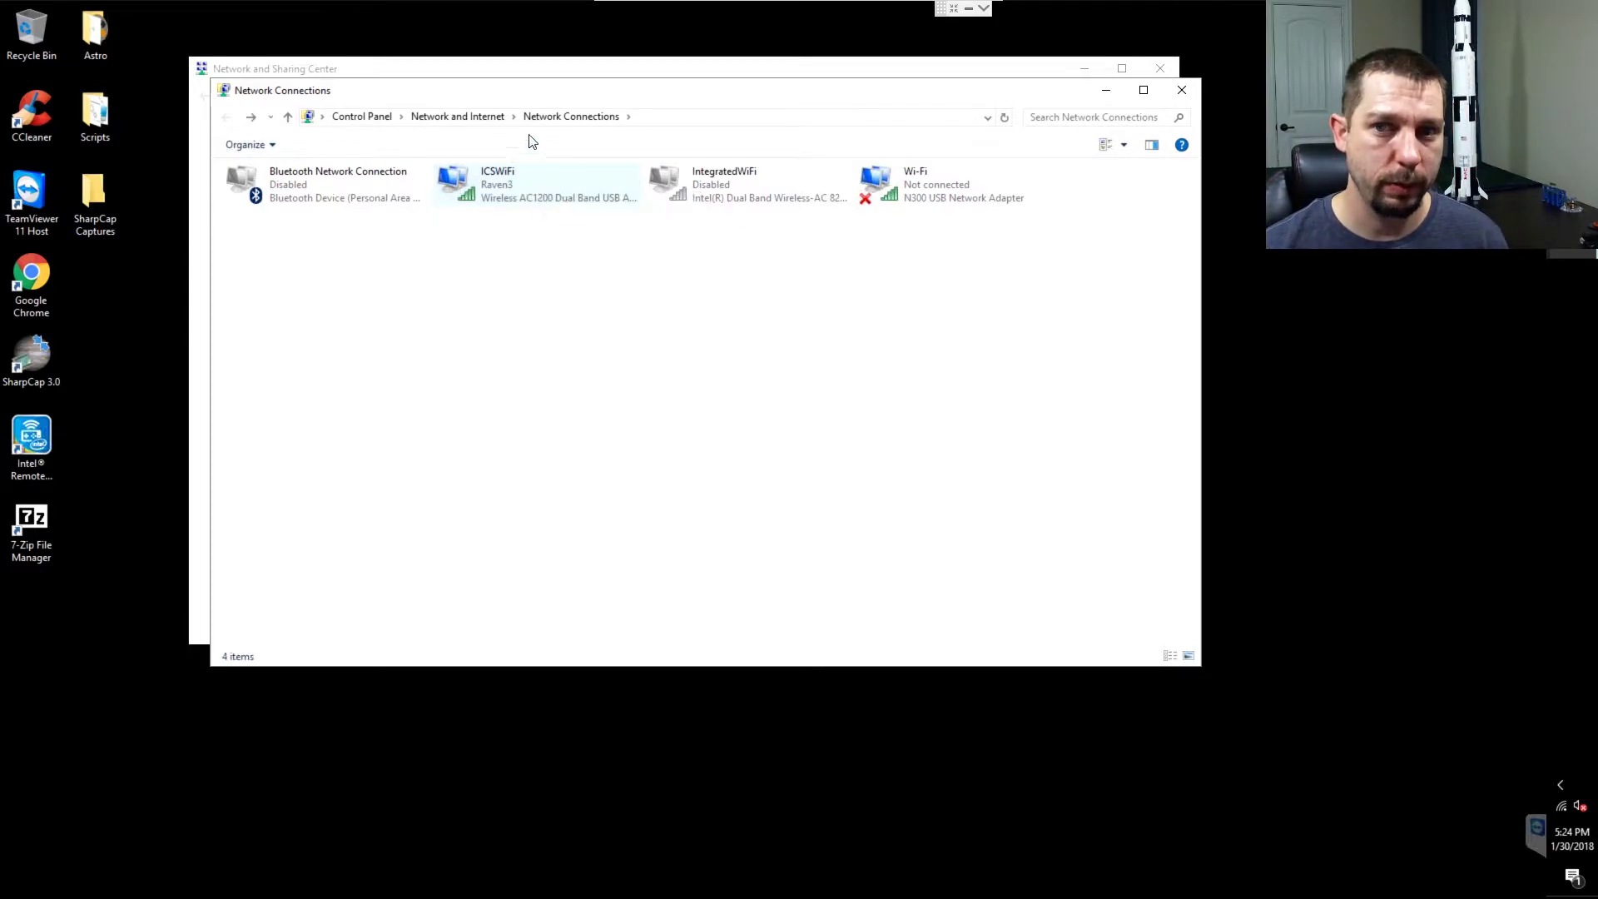
Start a manual wireless network connection setup from the Network and Sharing Center.
{"action": "left_click", "coordinate": [442, 117]}
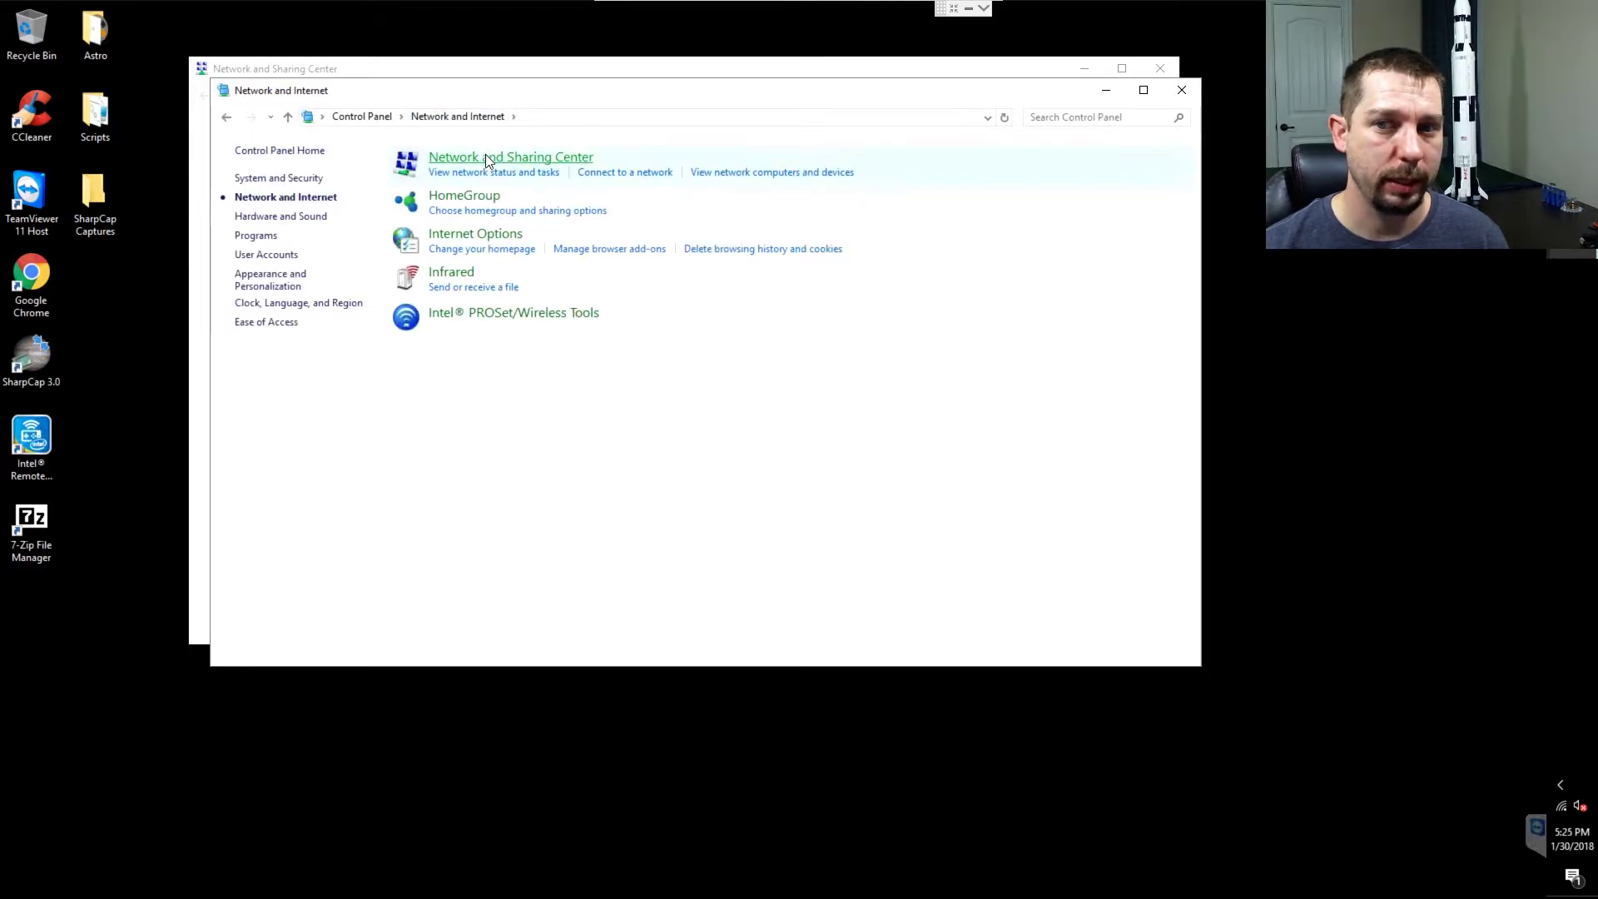
{"action": "left_click", "coordinate": [488, 159]}
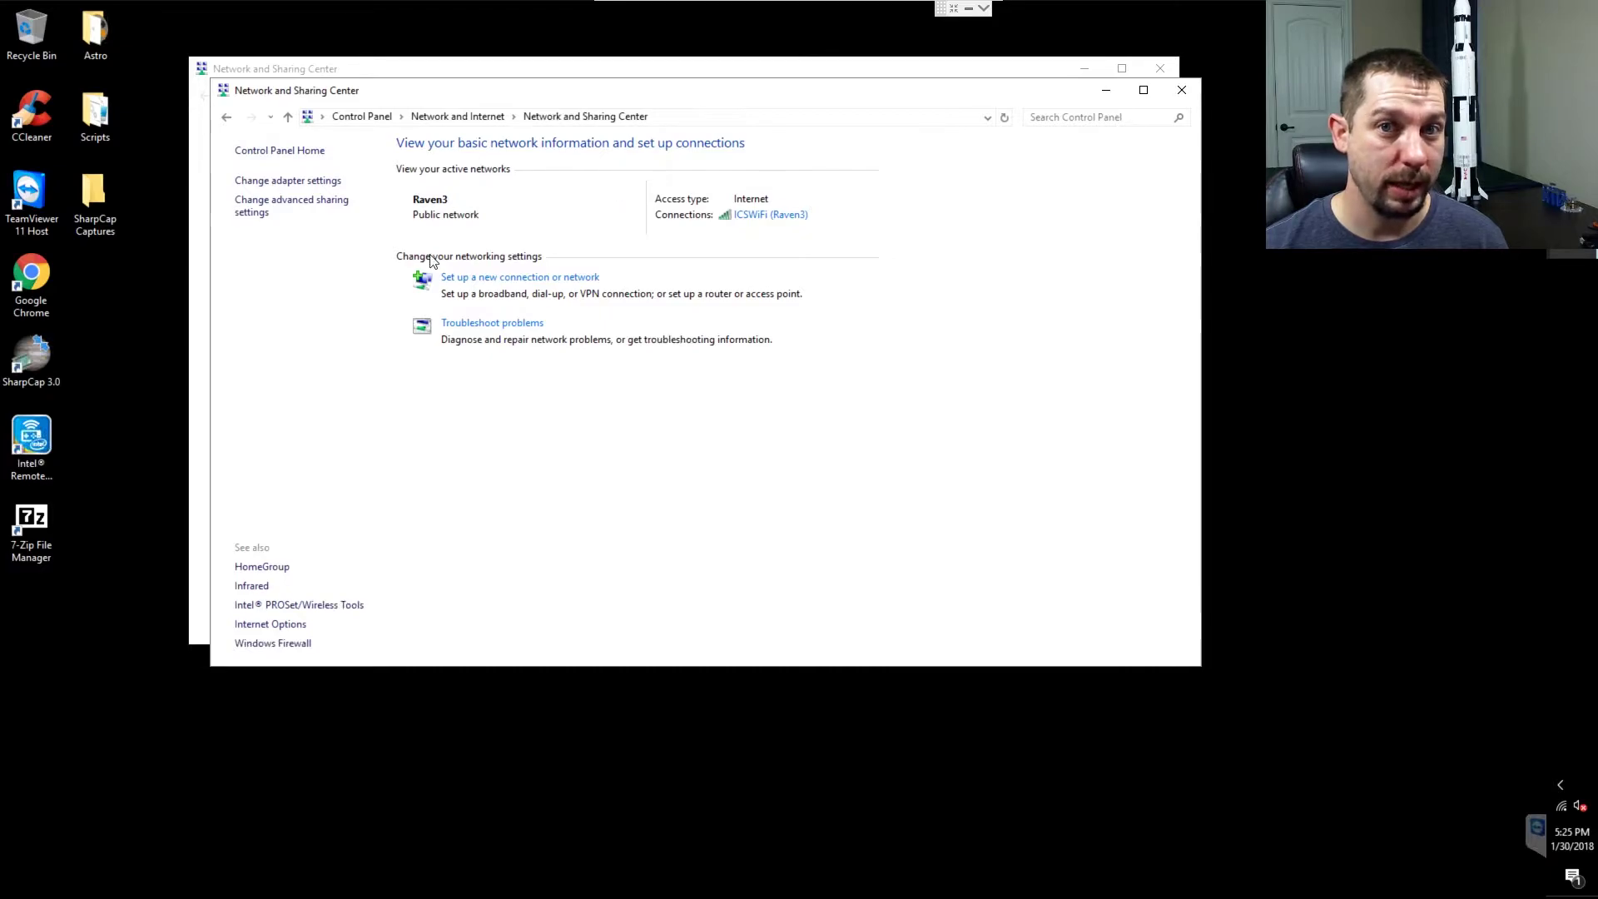
{"action": "left_click", "coordinate": [478, 278]}
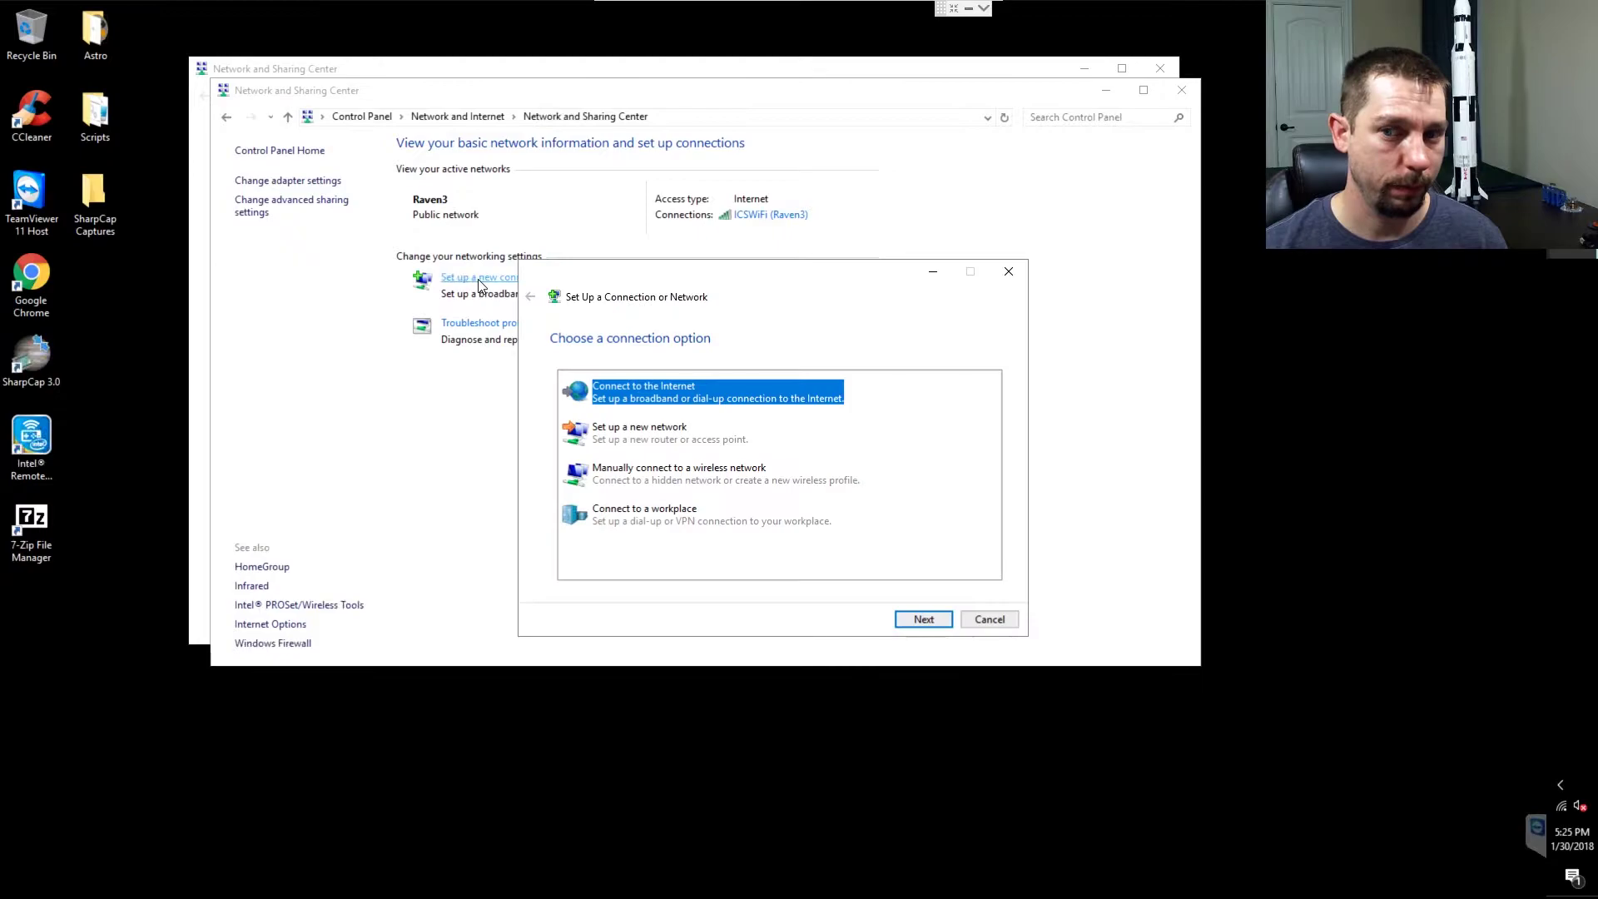
{"action": "left_click", "coordinate": [671, 477]}
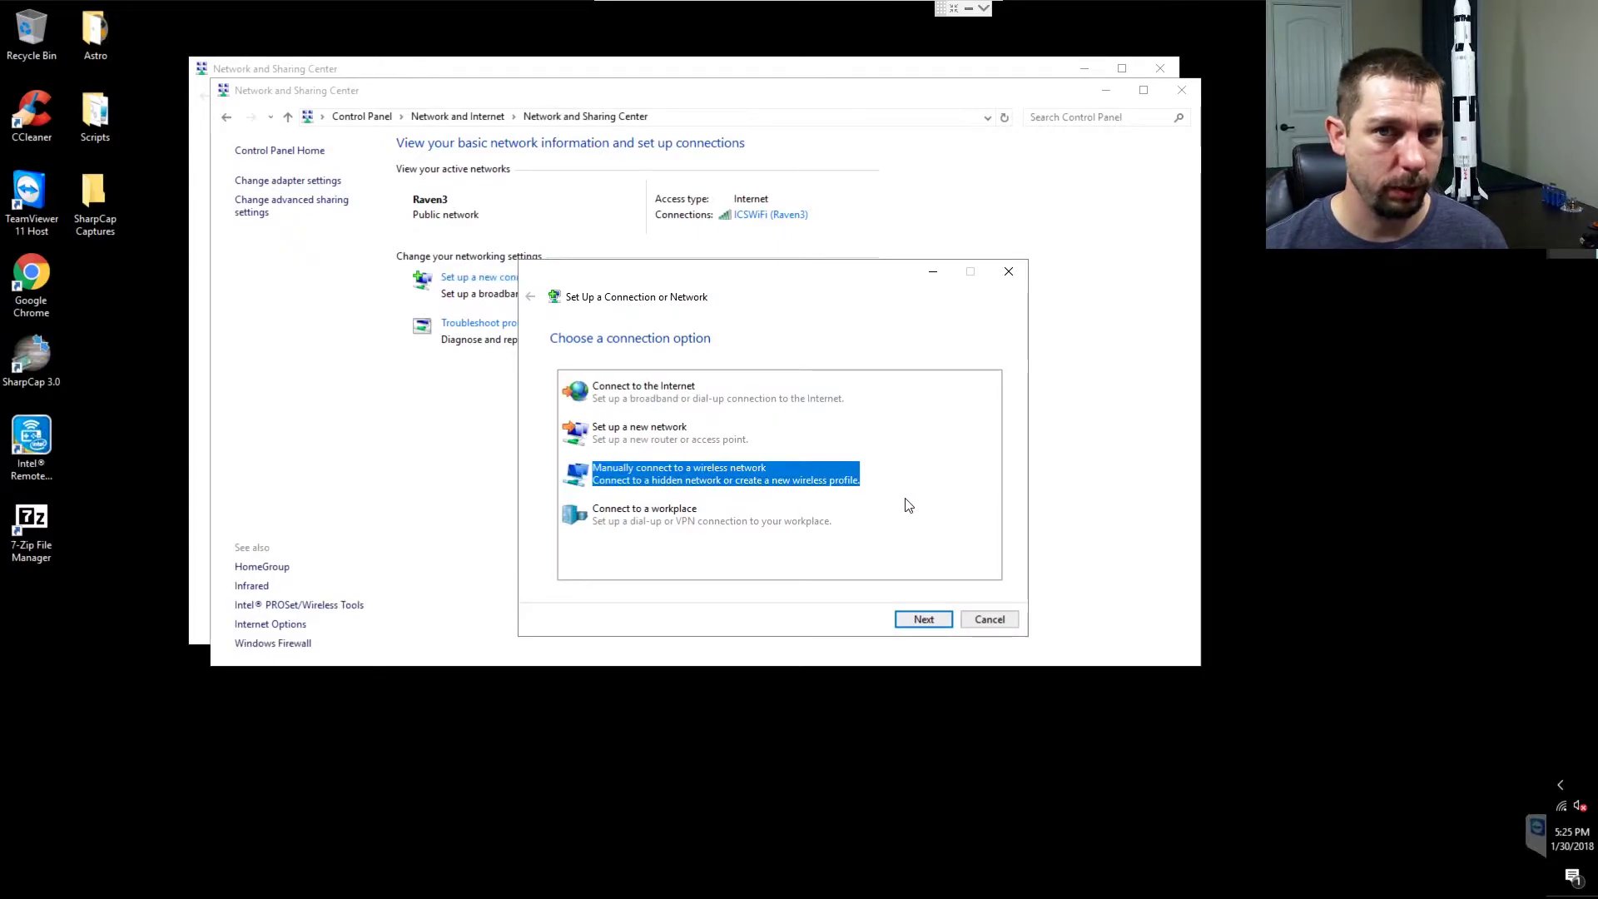
{"action": "left_click", "coordinate": [933, 616]}
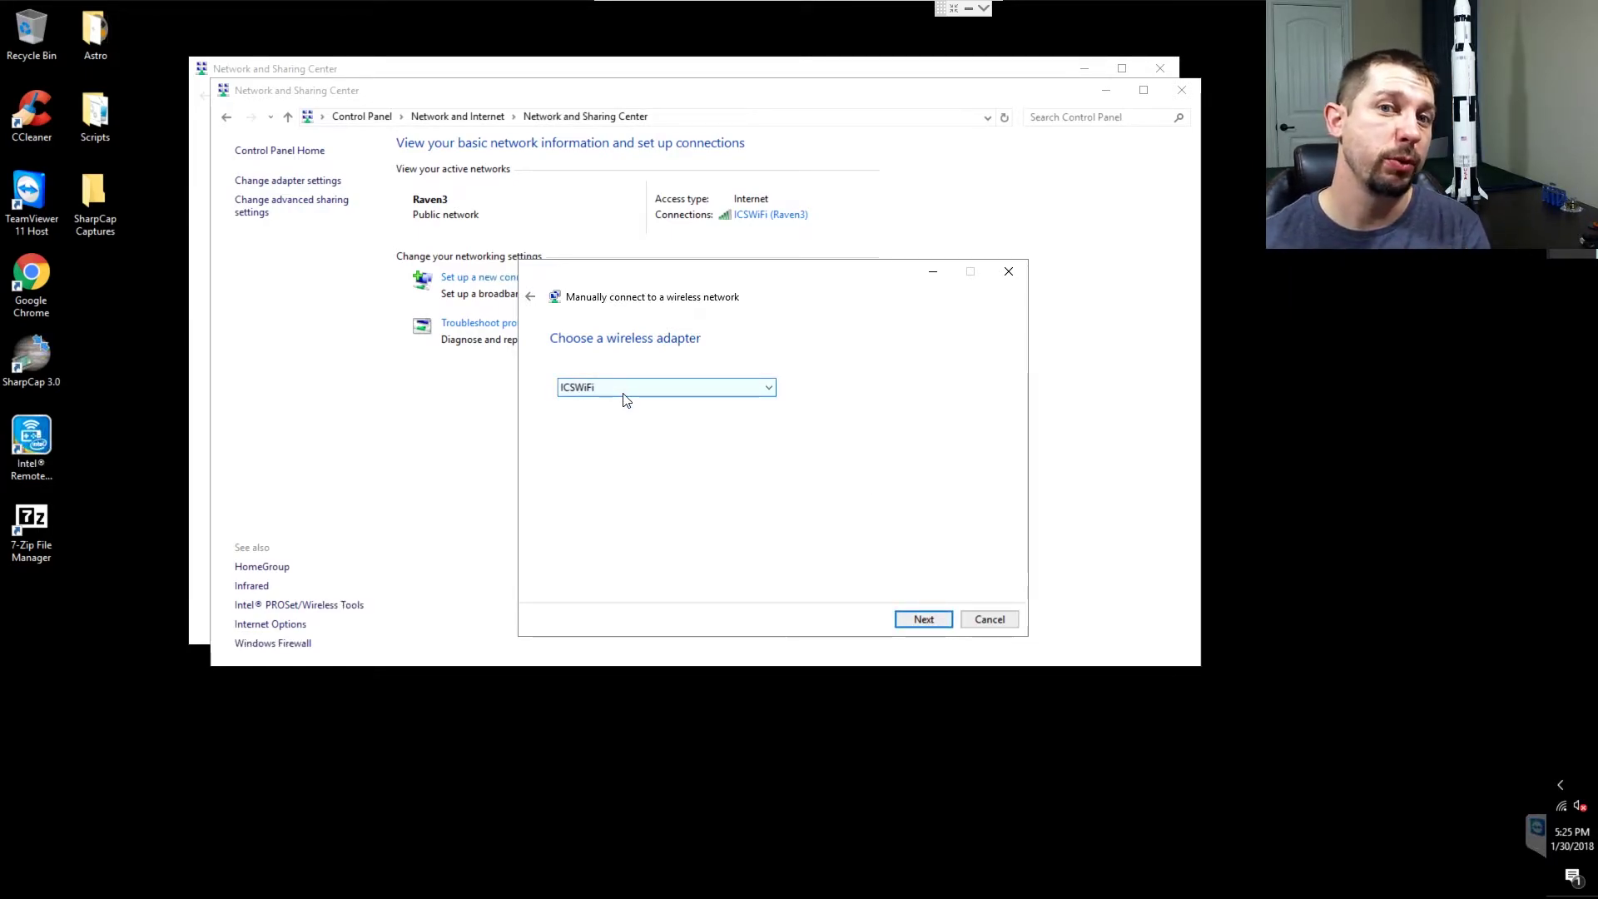
Set WPA2-Personal security with automatic connection on ICSWiFi, hiding the security key characters.
{"action": "left_click", "coordinate": [919, 623]}
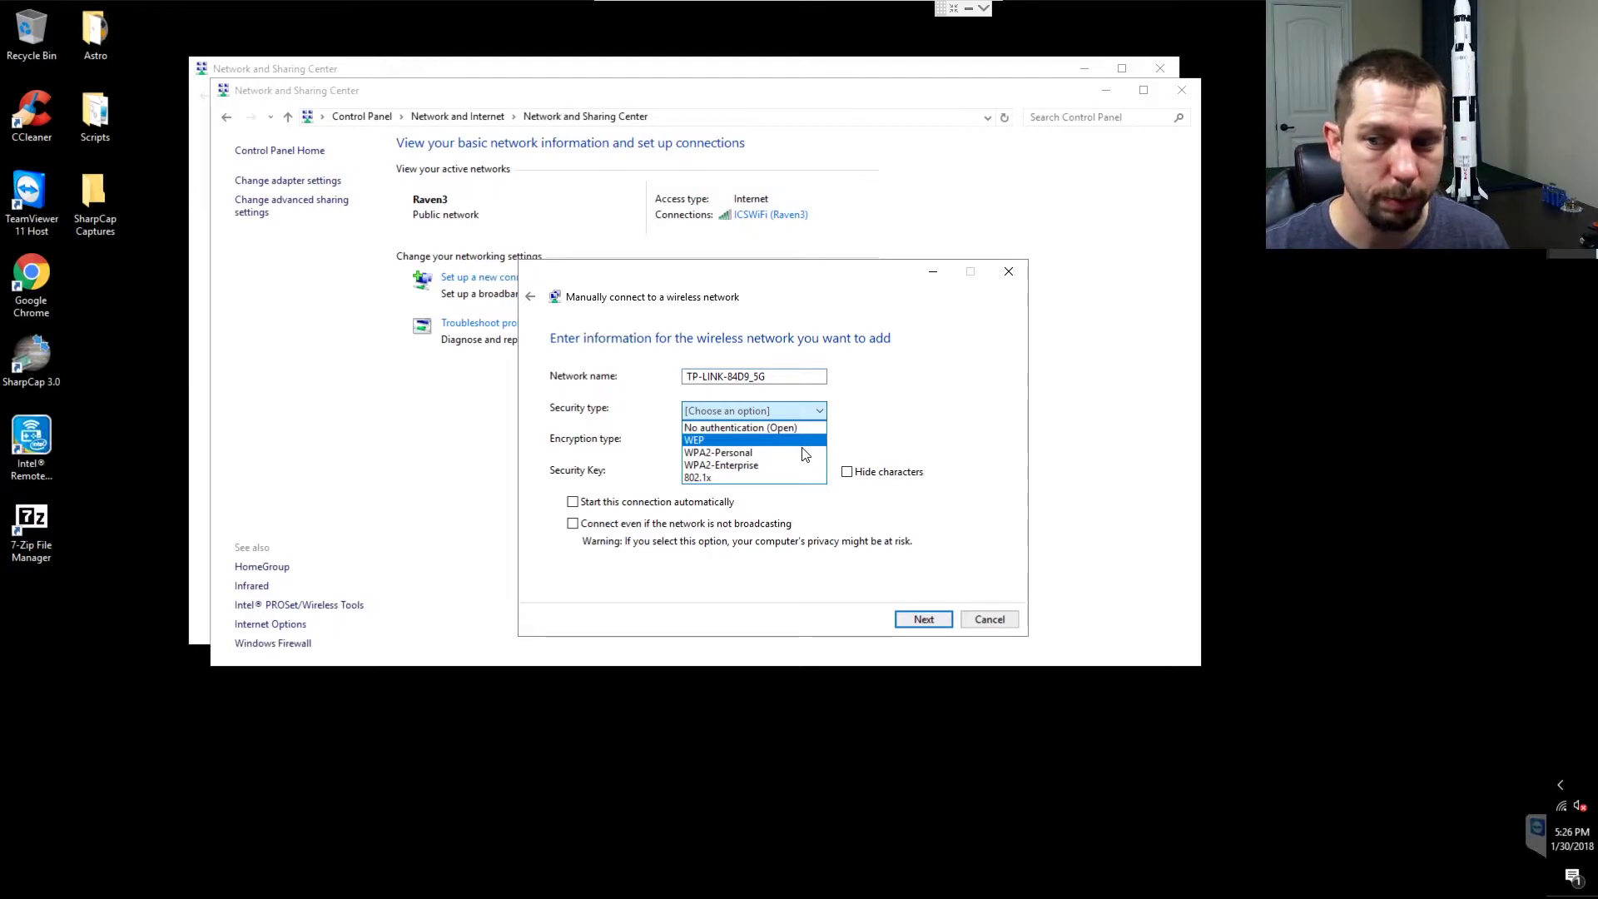
{"action": "left_click", "coordinate": [802, 452]}
{"action": "left_click", "coordinate": [820, 471]}
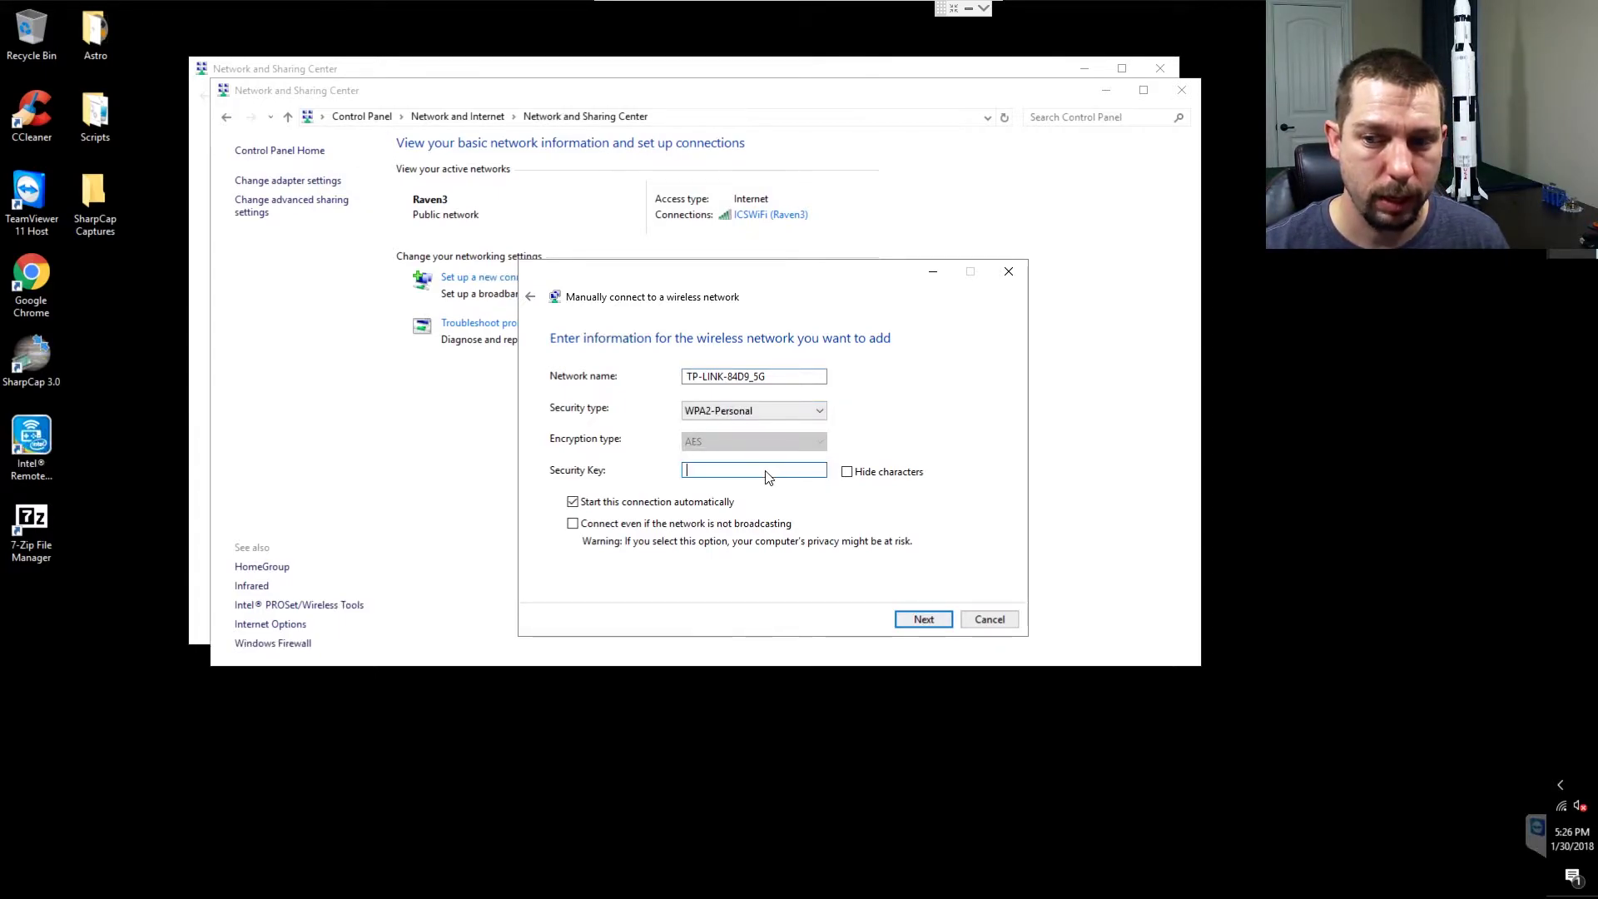
{"action": "left_click", "coordinate": [846, 472]}
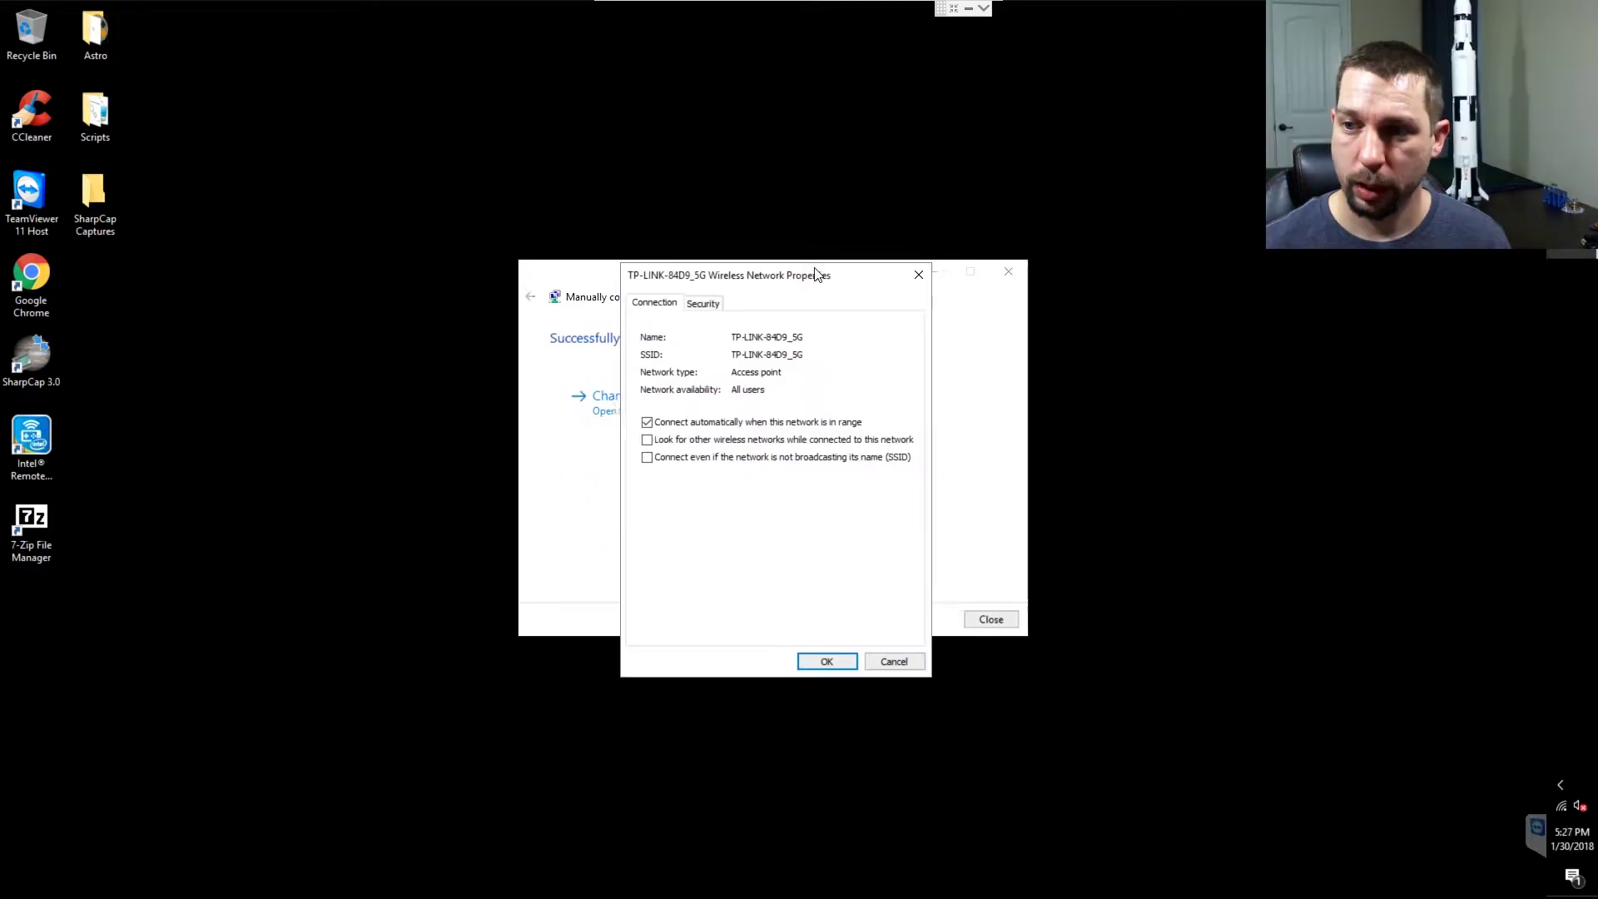
Move the TP-LINK-84D9_5G Wireless Network Properties dialog aside.
{"action": "left_click_drag", "start_coordinate": [818, 271], "coordinate": [842, 272]}
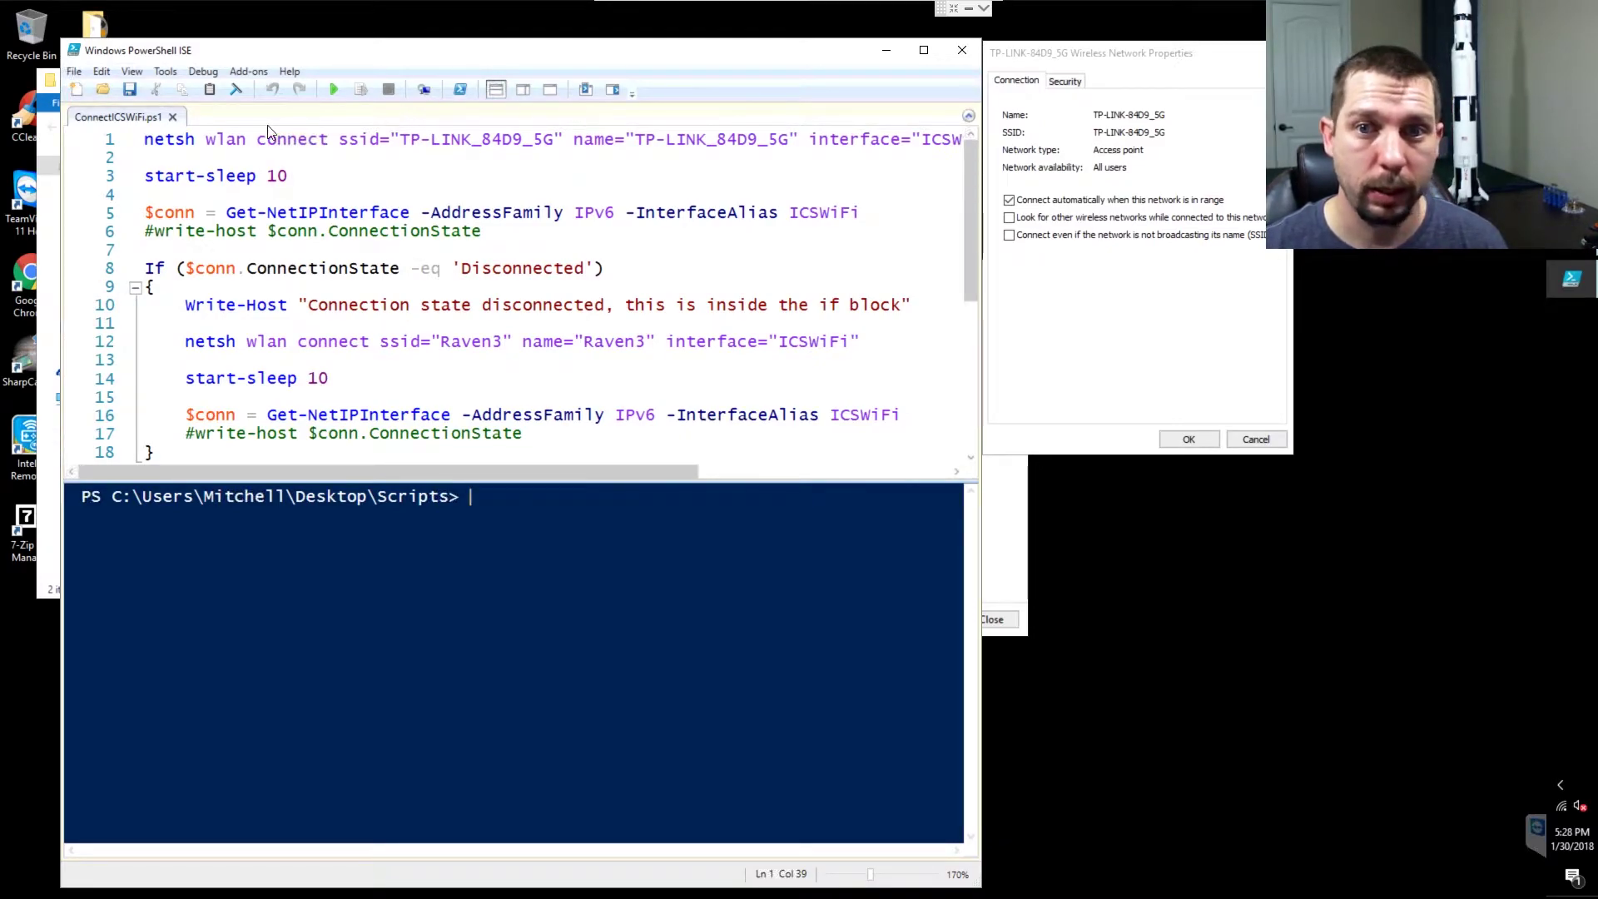
{"action": "double_click", "coordinate": [171, 140]}
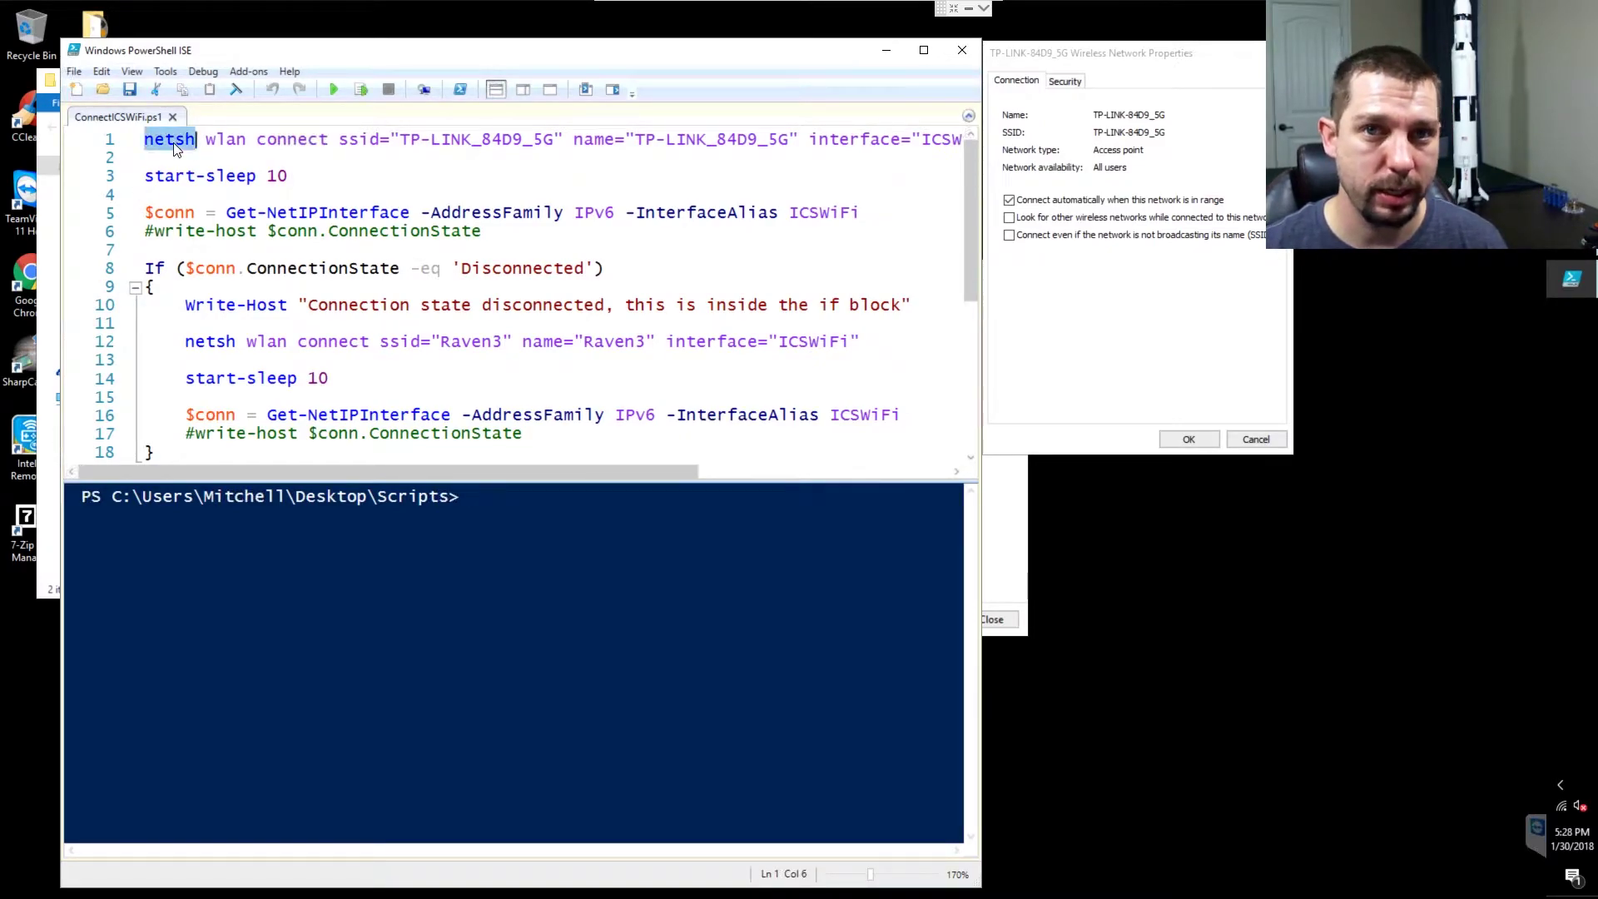
{"action": "double_click", "coordinate": [227, 142]}
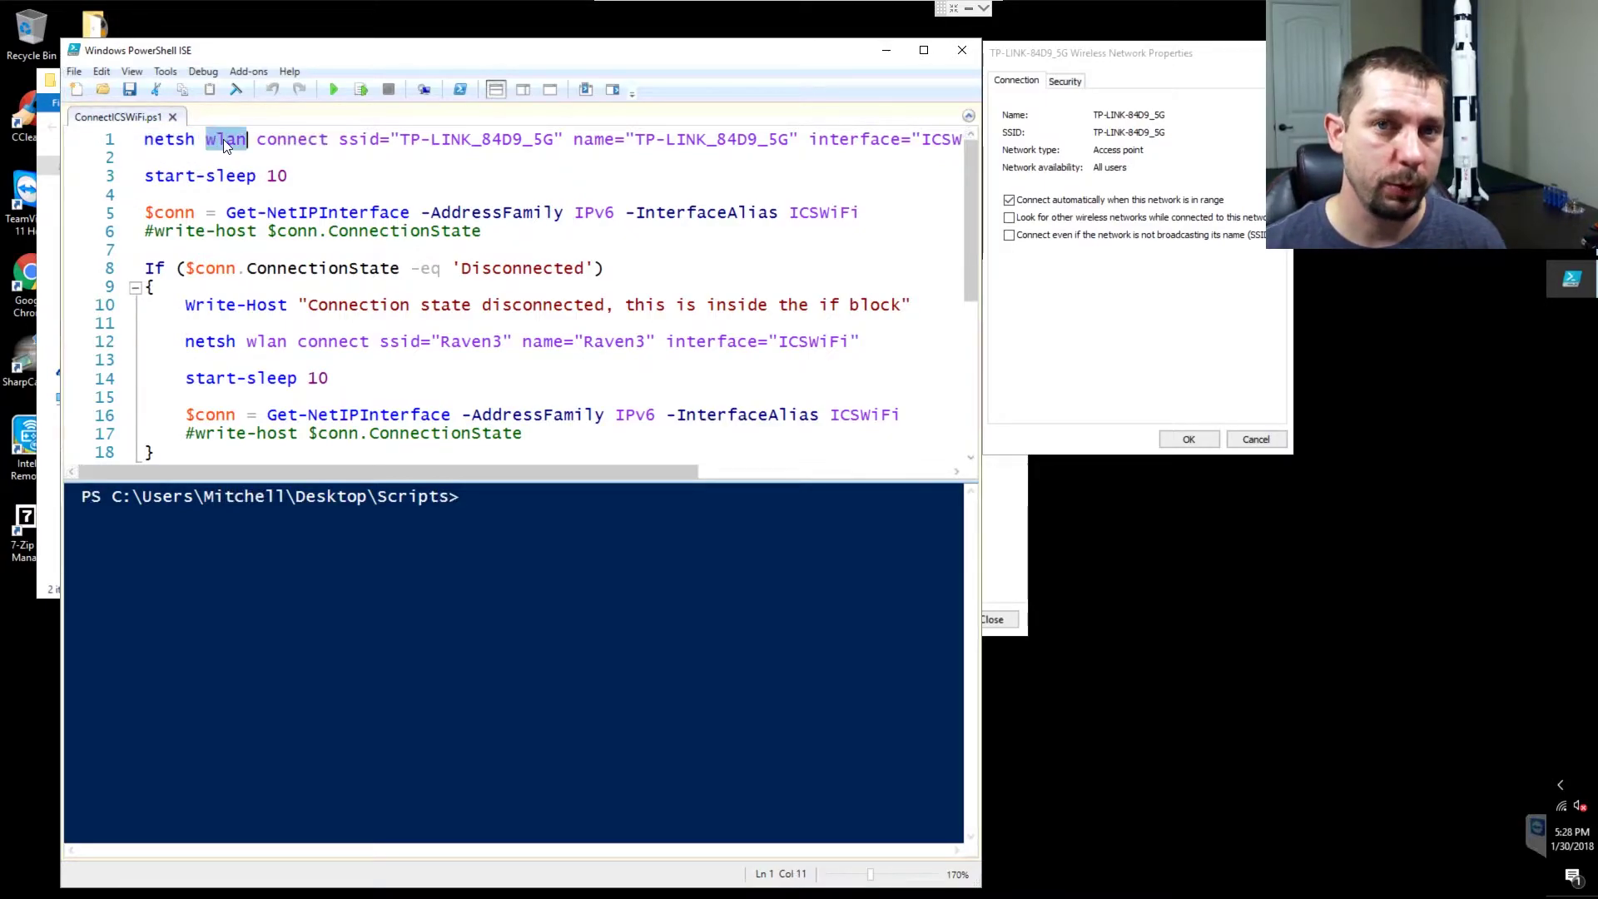
{"action": "double_click", "coordinate": [277, 143]}
{"action": "left_click", "coordinate": [358, 147]}
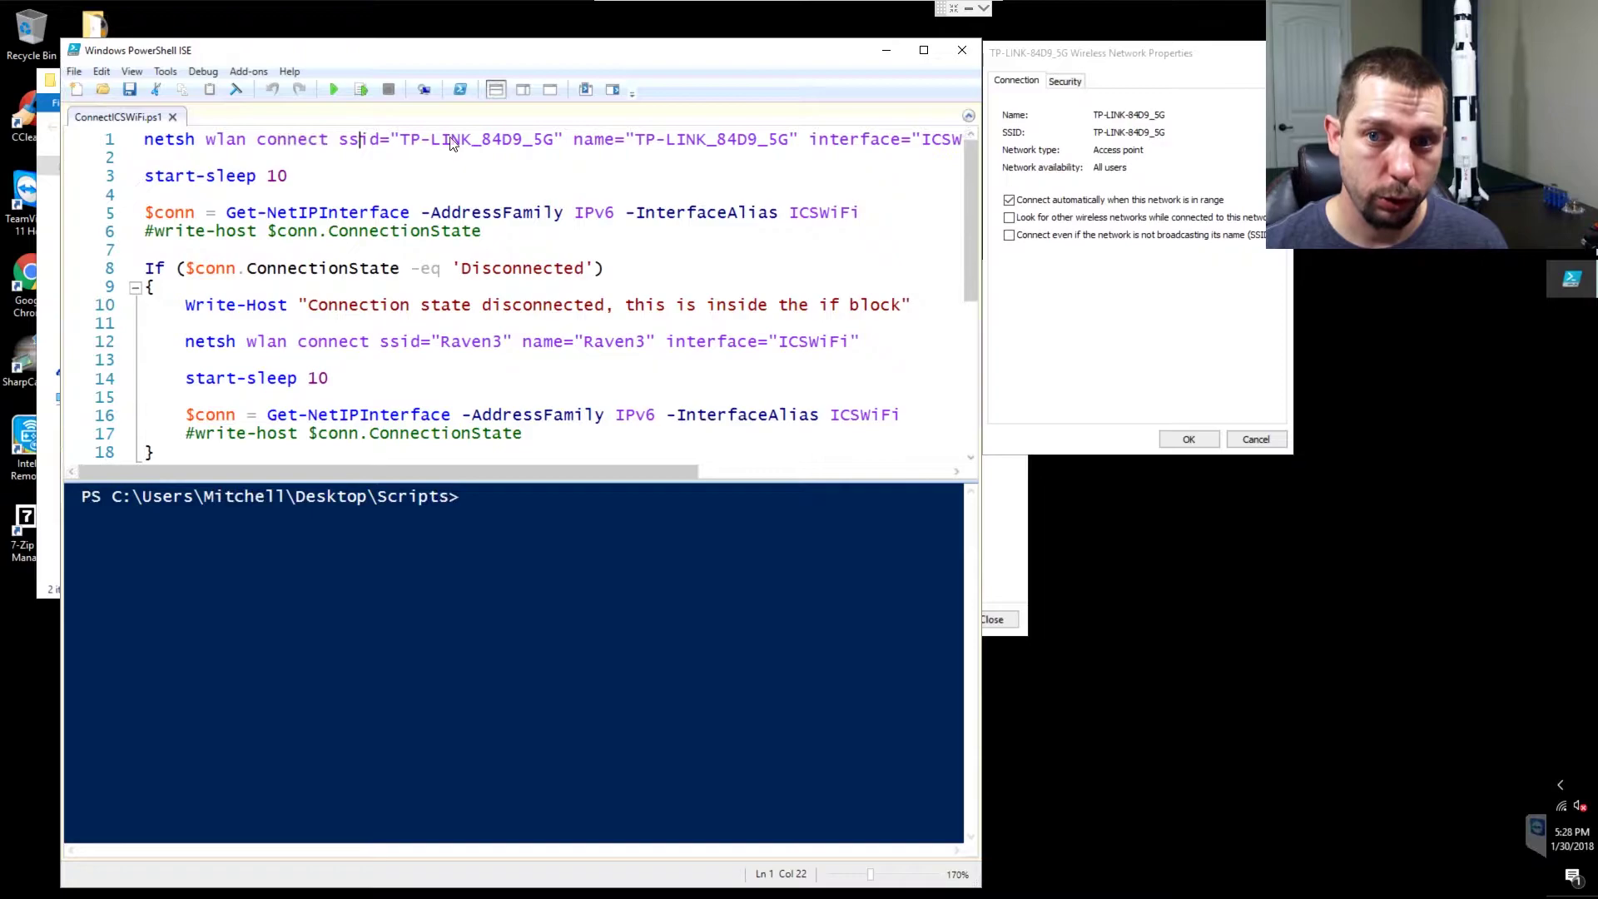
{"action": "left_click_drag", "start_coordinate": [400, 142], "coordinate": [554, 142]}
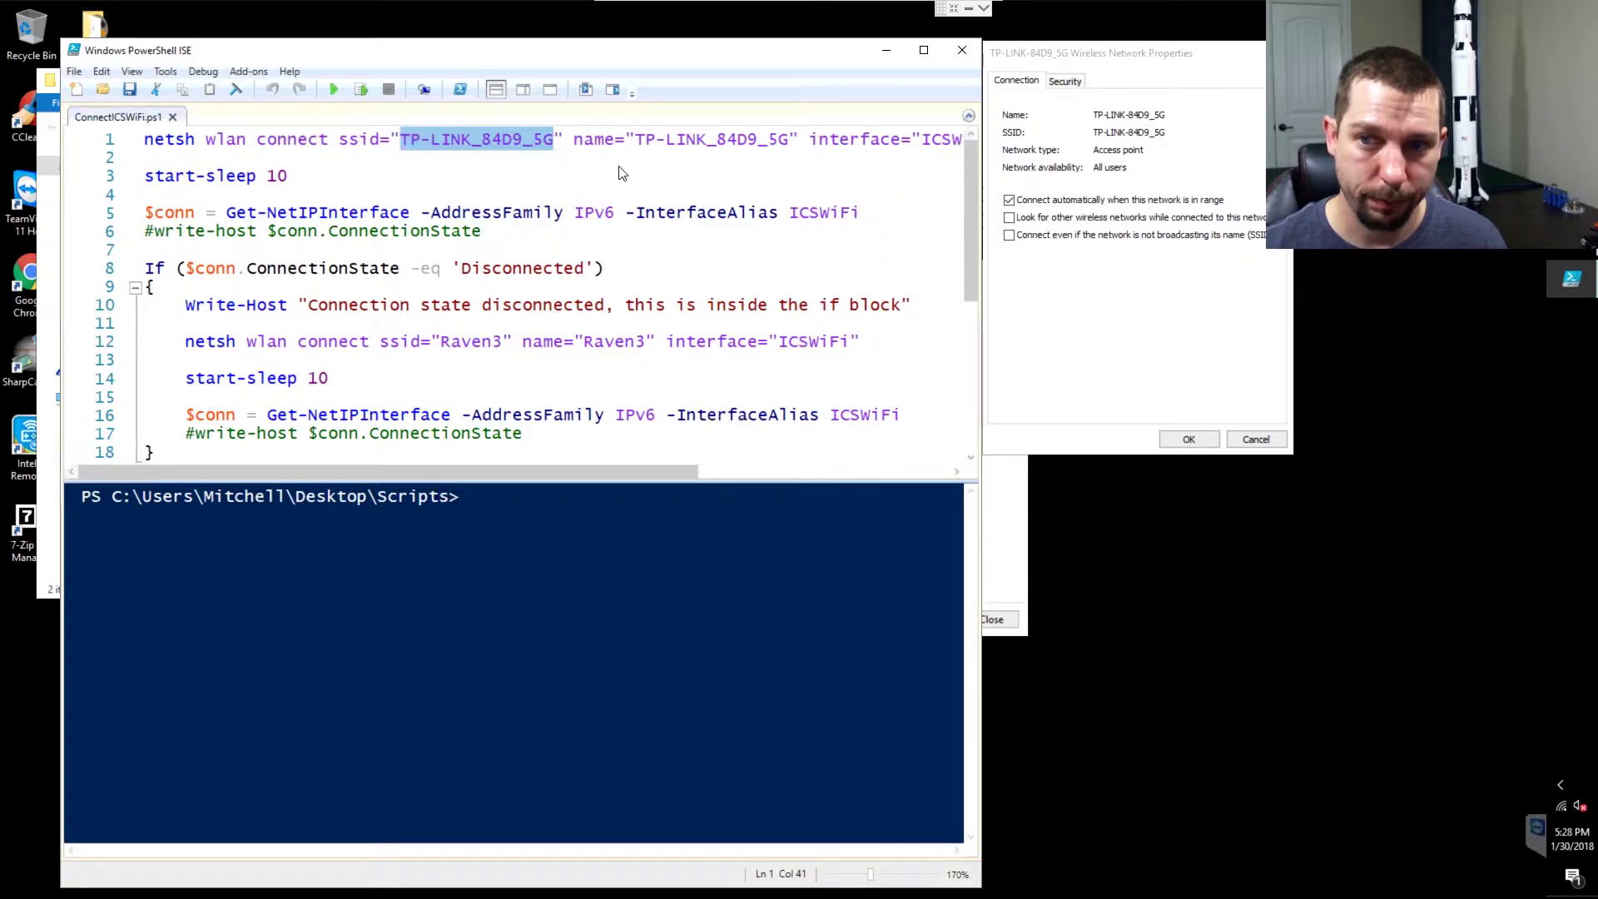
{"action": "left_click", "coordinate": [586, 142]}
{"action": "double_click", "coordinate": [587, 143]}
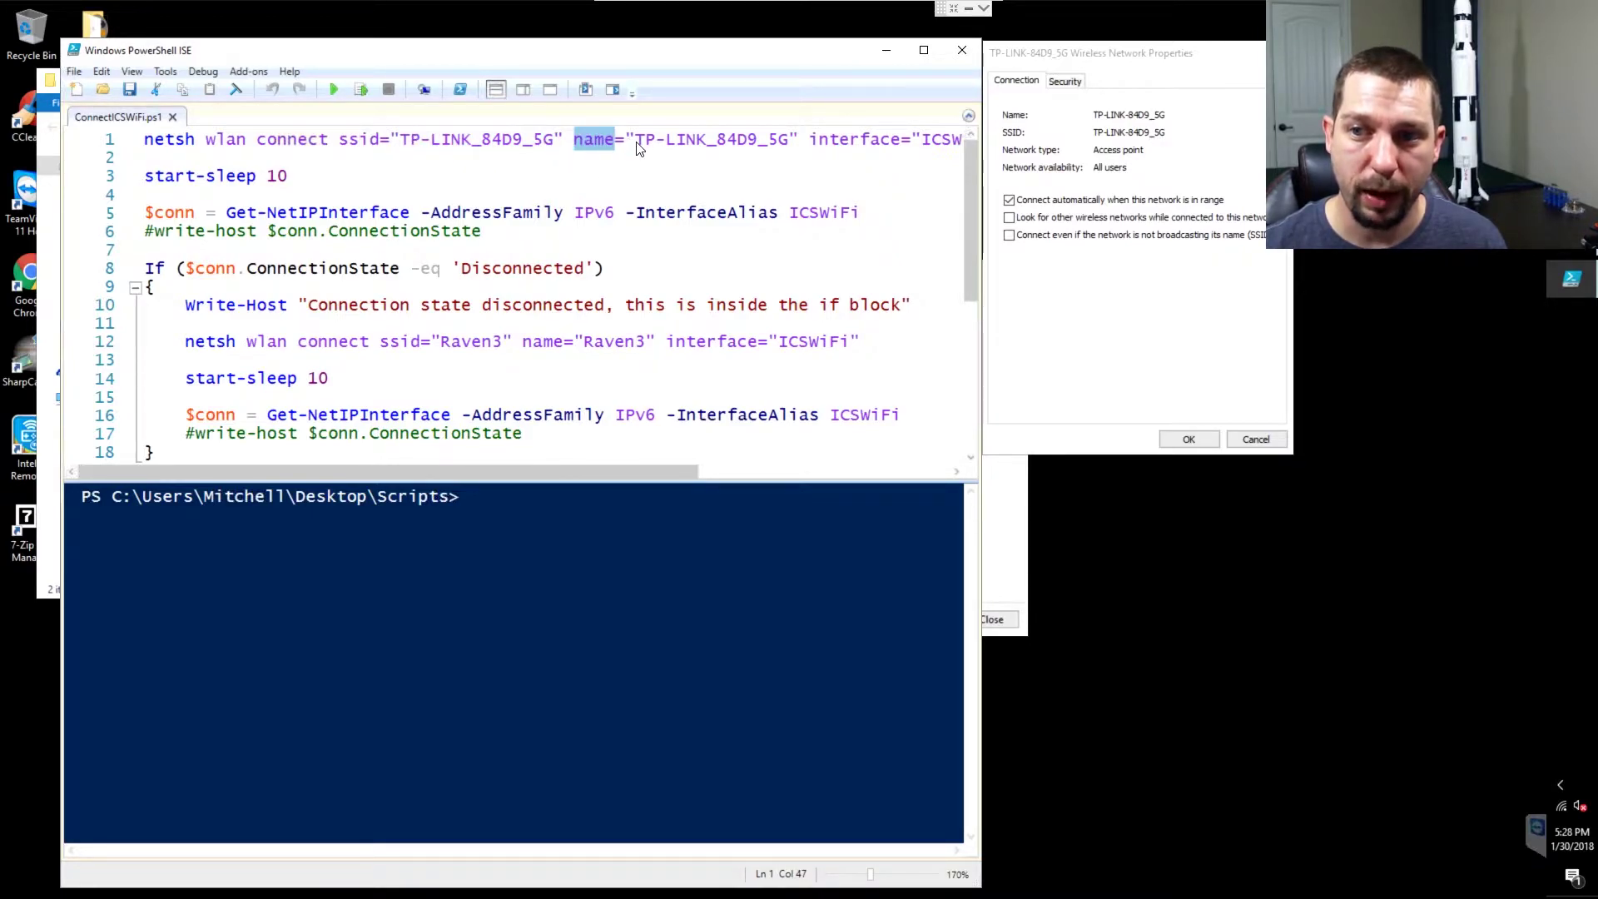
{"action": "left_click_drag", "start_coordinate": [639, 148], "coordinate": [793, 155]}
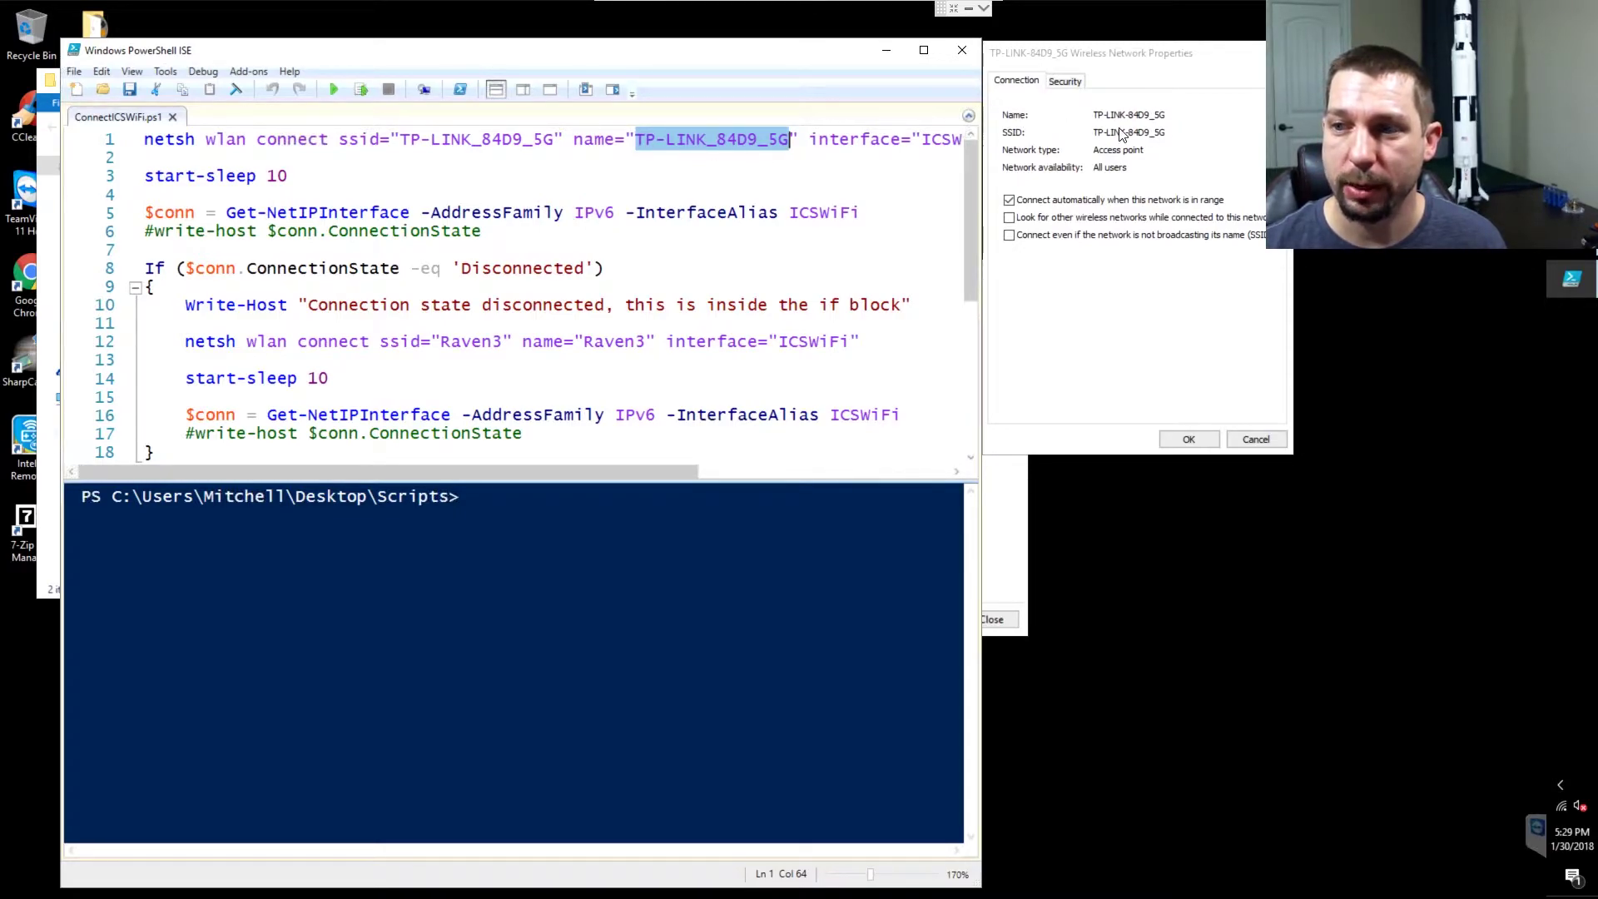
{"action": "scroll", "coordinate": [748, 169], "scroll_direction": "right", "scroll_amount": 3}
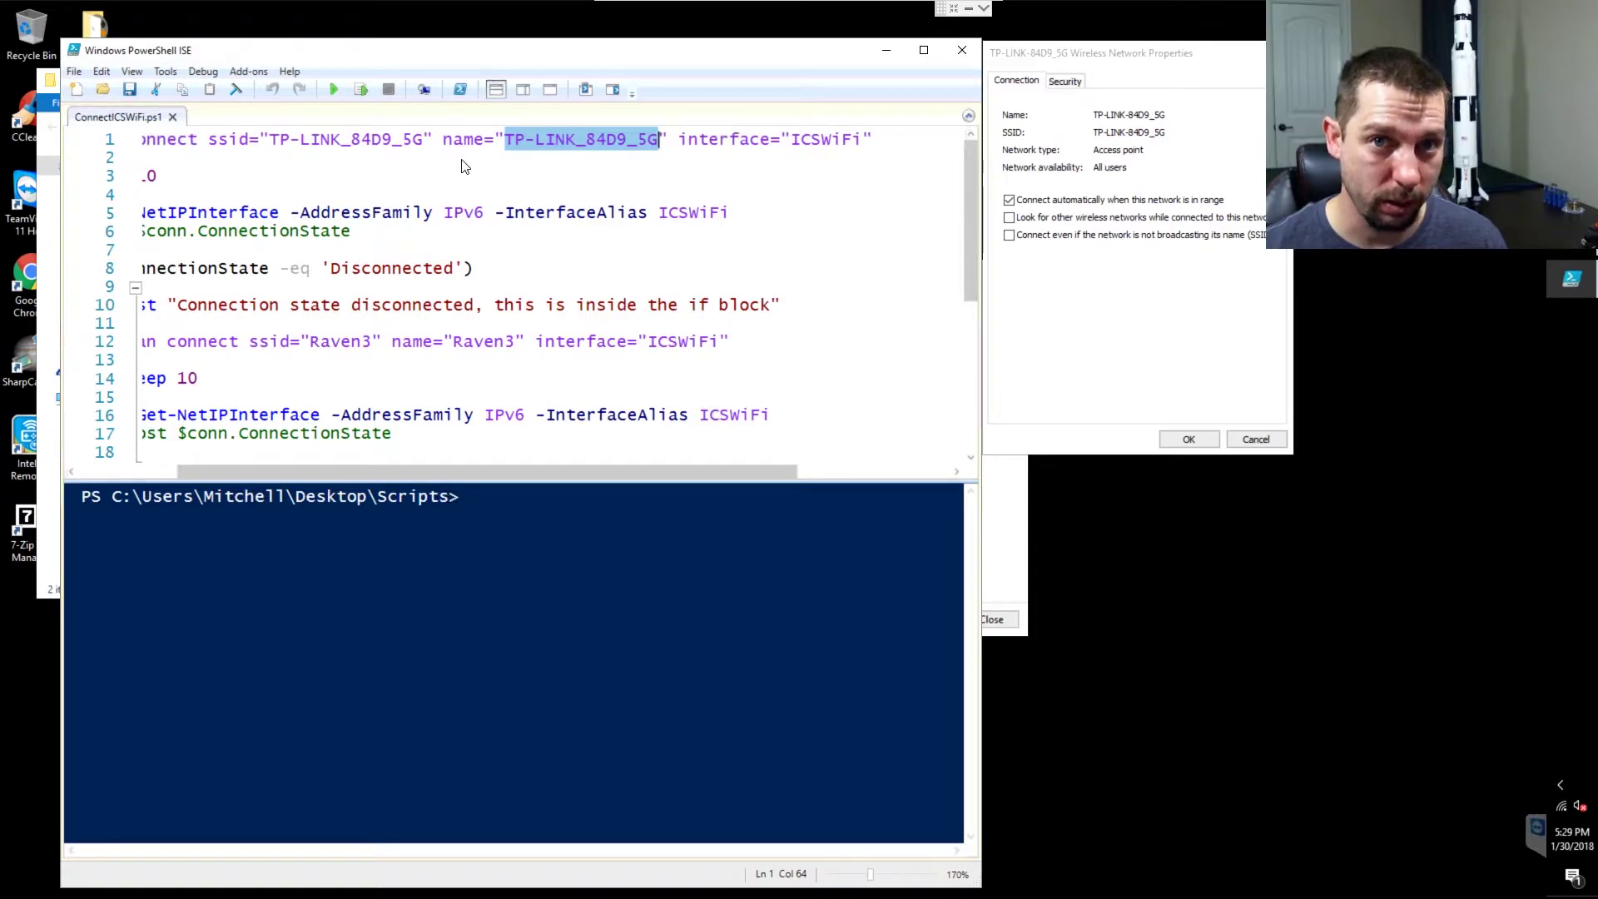
{"action": "scroll", "coordinate": [525, 163], "scroll_direction": "left", "scroll_amount": 3}
{"action": "left_click_drag", "start_coordinate": [145, 140], "coordinate": [647, 167]}
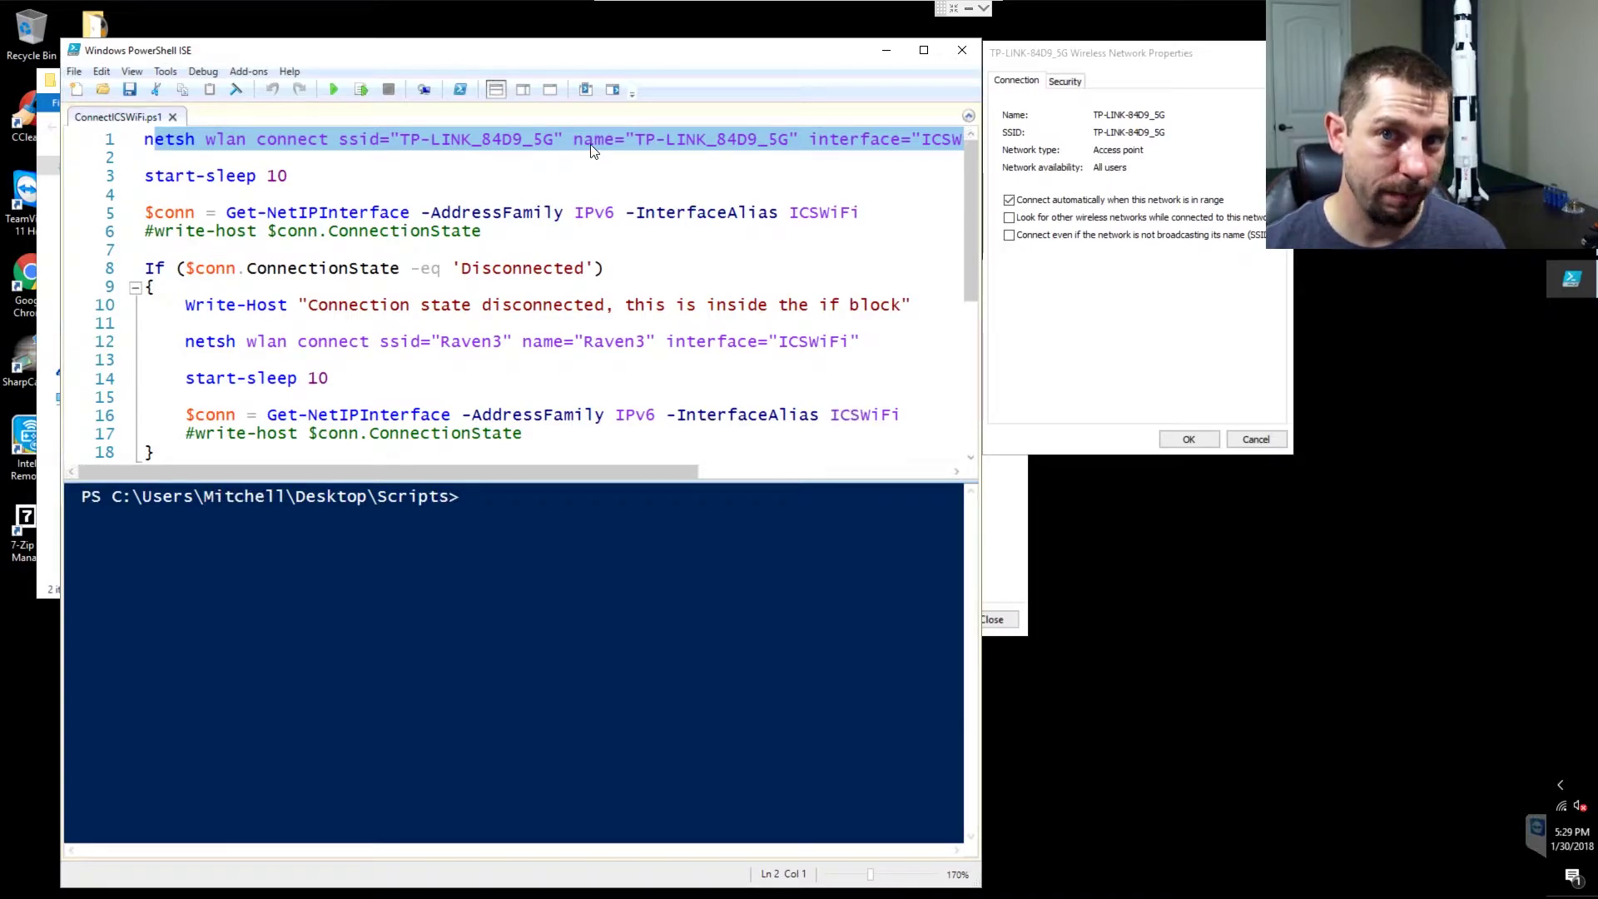
{"action": "double_click", "coordinate": [463, 142]}
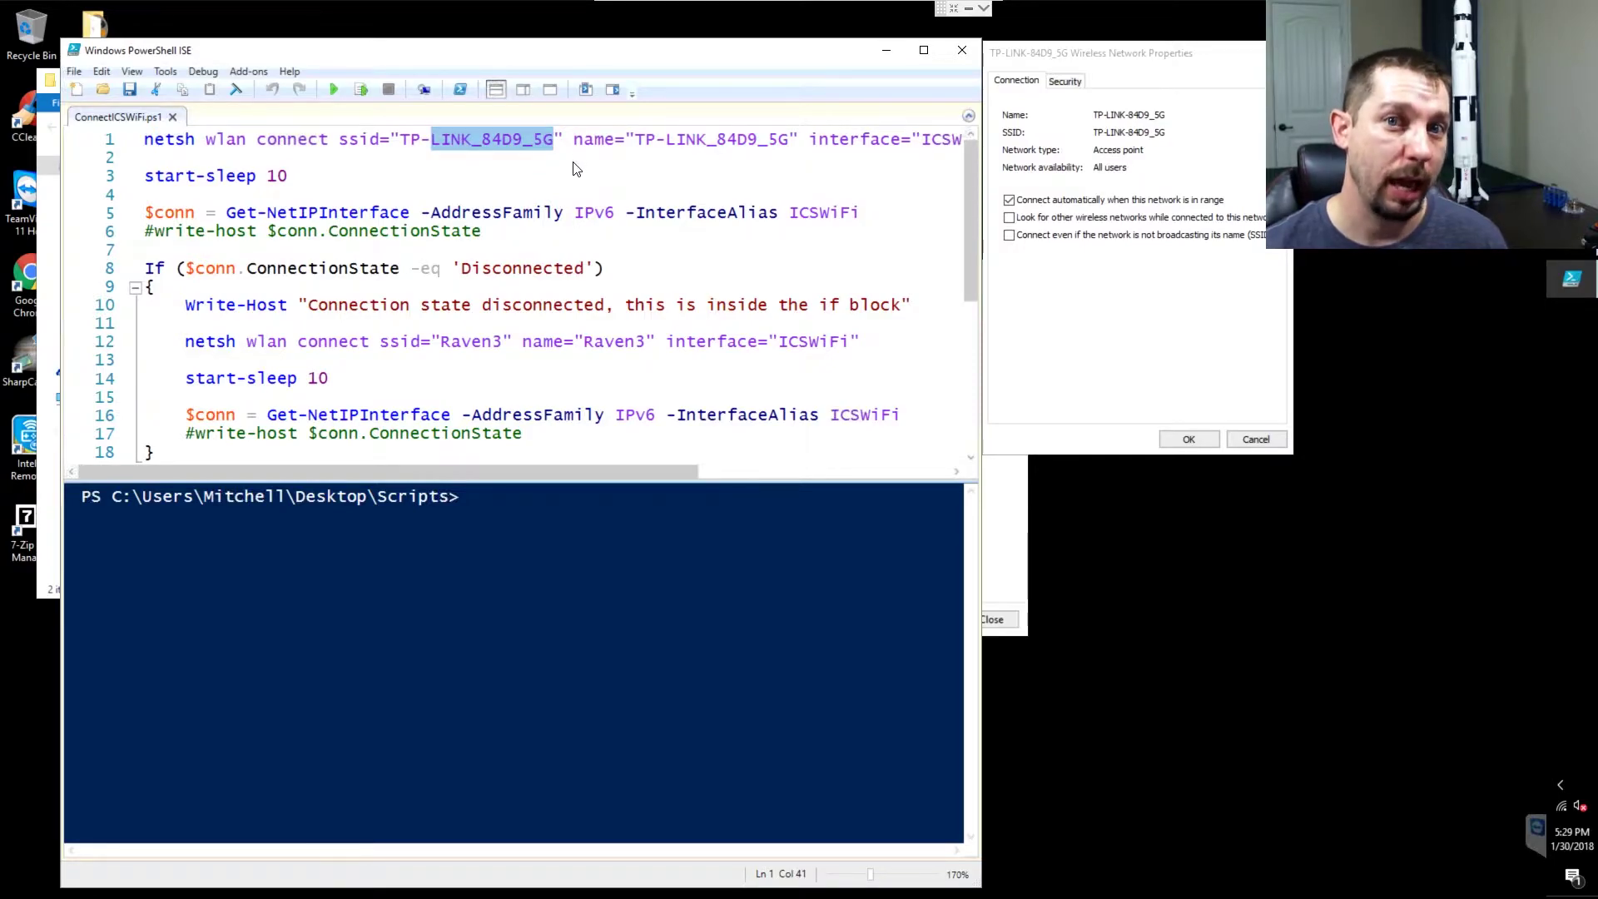
{"action": "left_click_drag", "start_coordinate": [309, 176], "coordinate": [172, 173]}
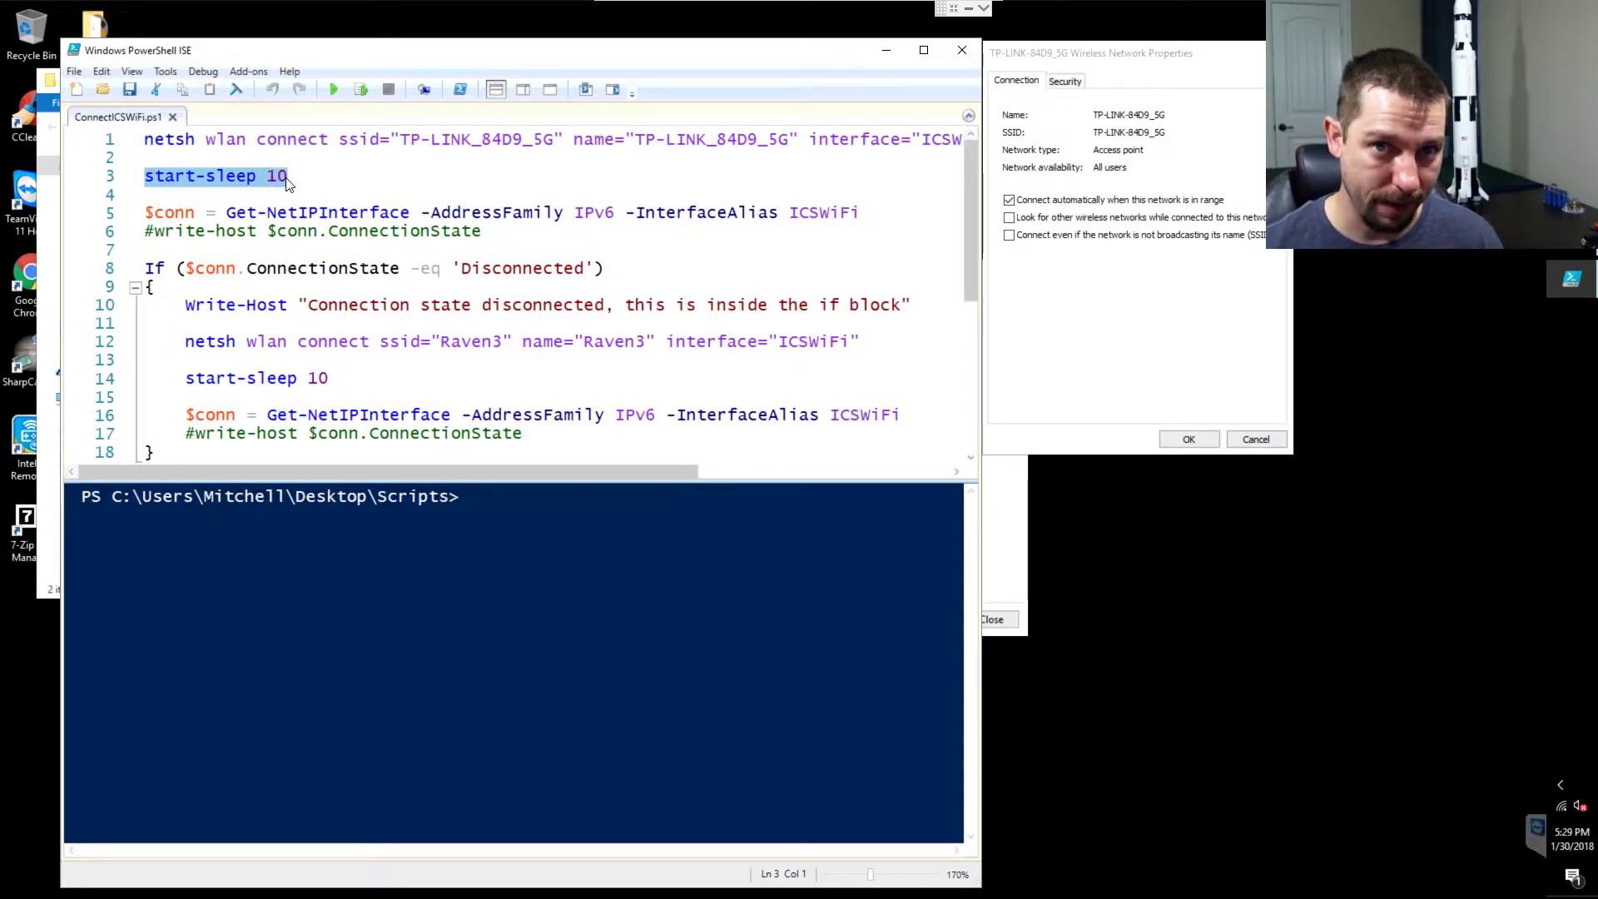
{"action": "double_click", "coordinate": [163, 214]}
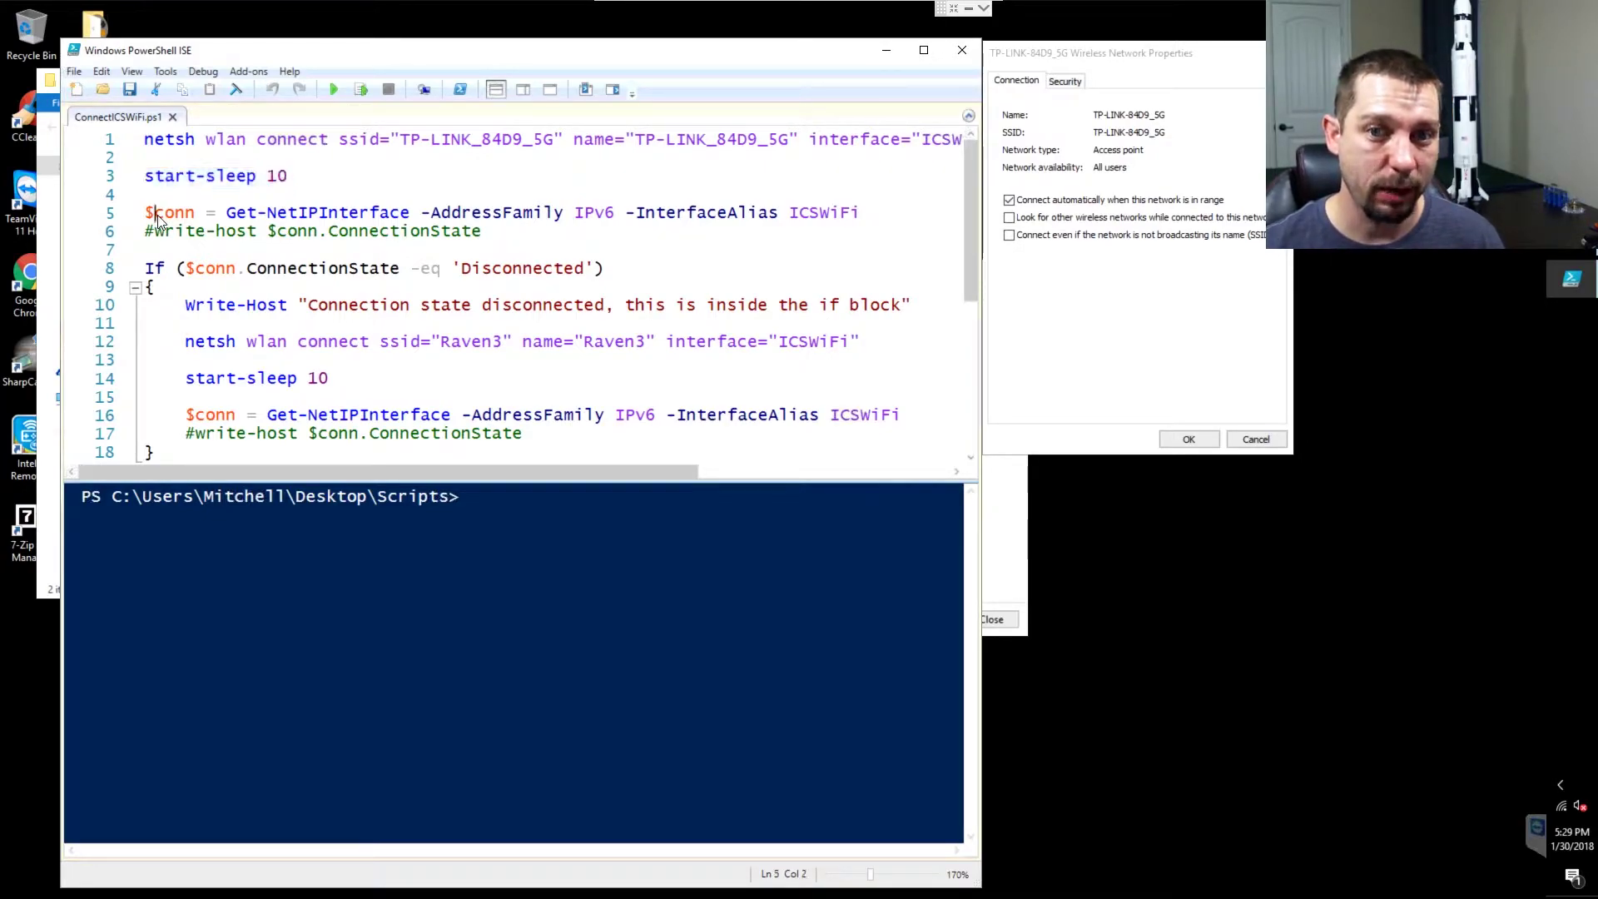
{"action": "left_click", "coordinate": [584, 288]}
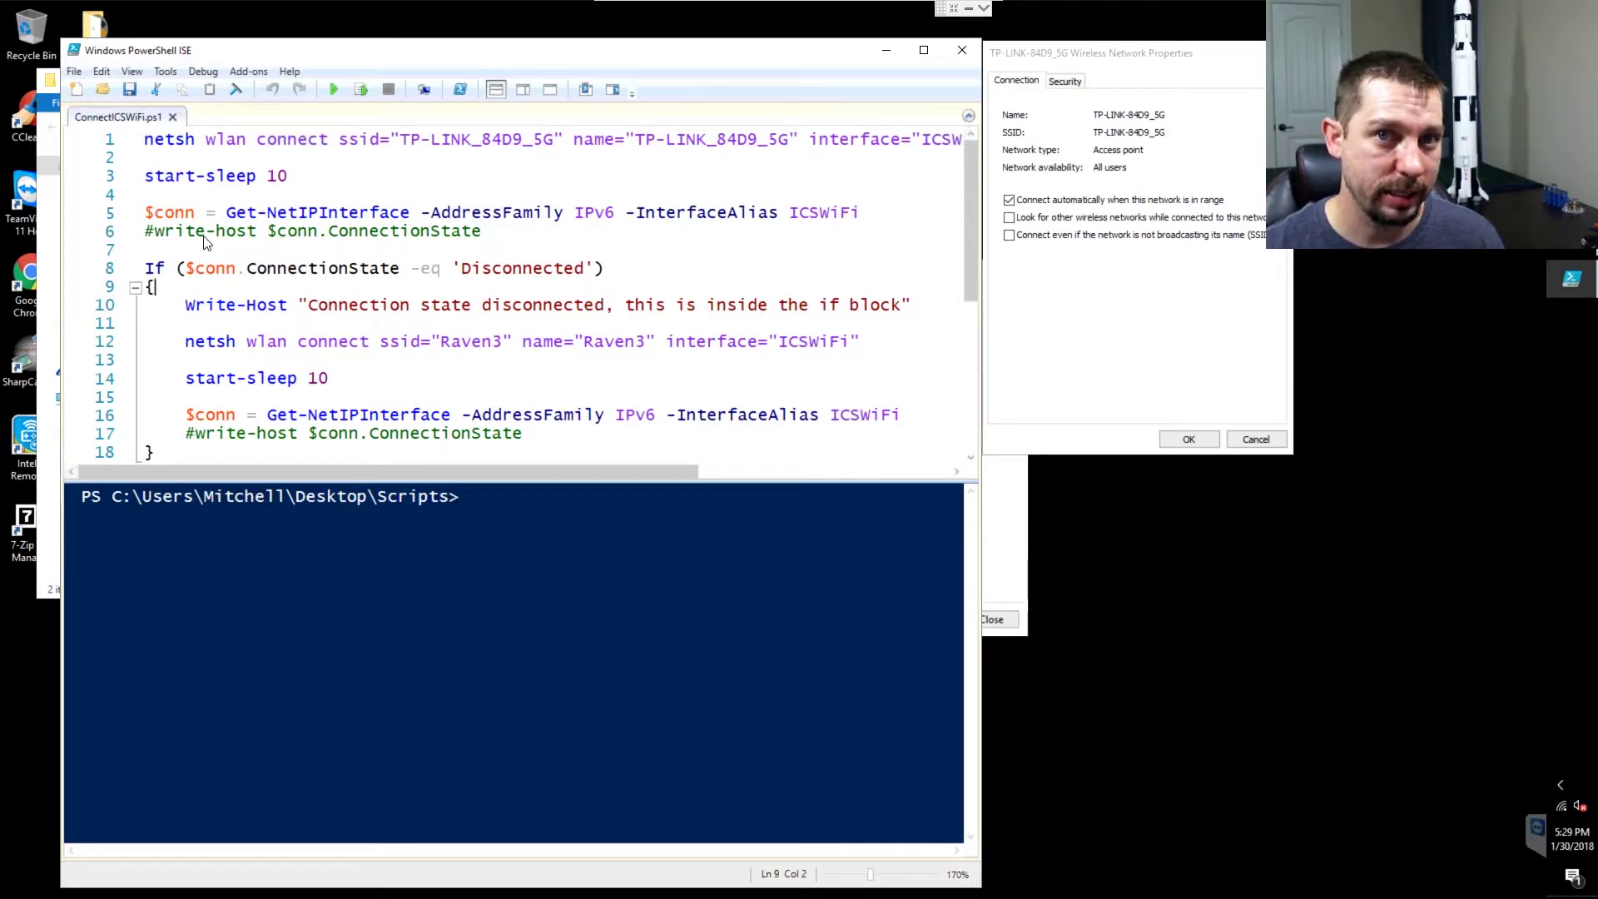
{"action": "left_click_drag", "start_coordinate": [145, 197], "coordinate": [406, 214]}
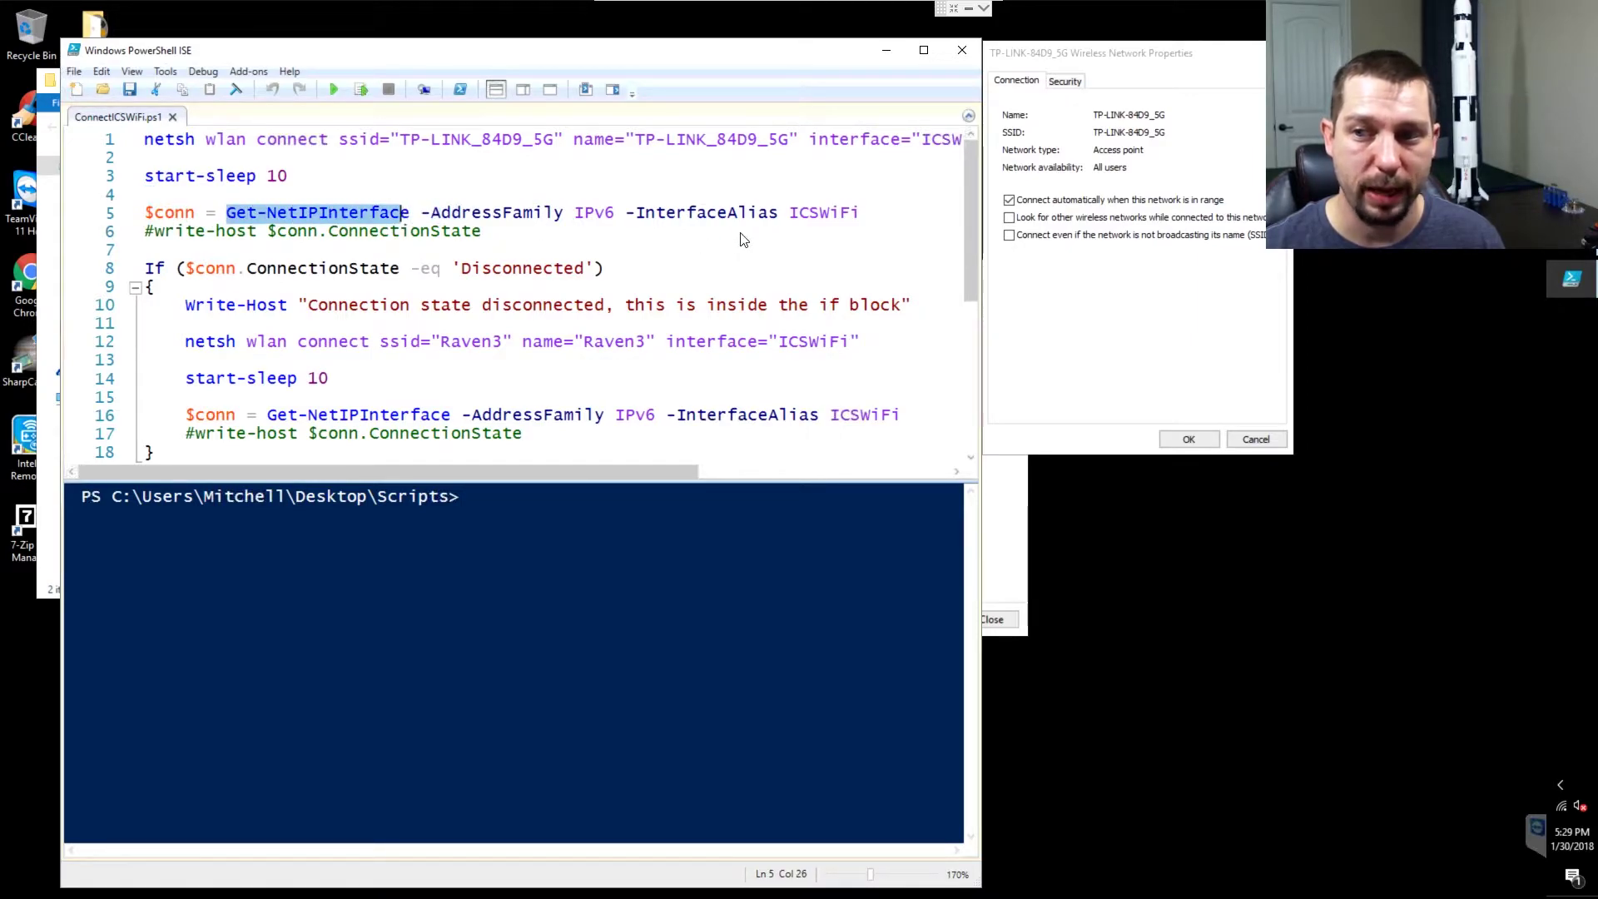
{"action": "double_click", "coordinate": [817, 218]}
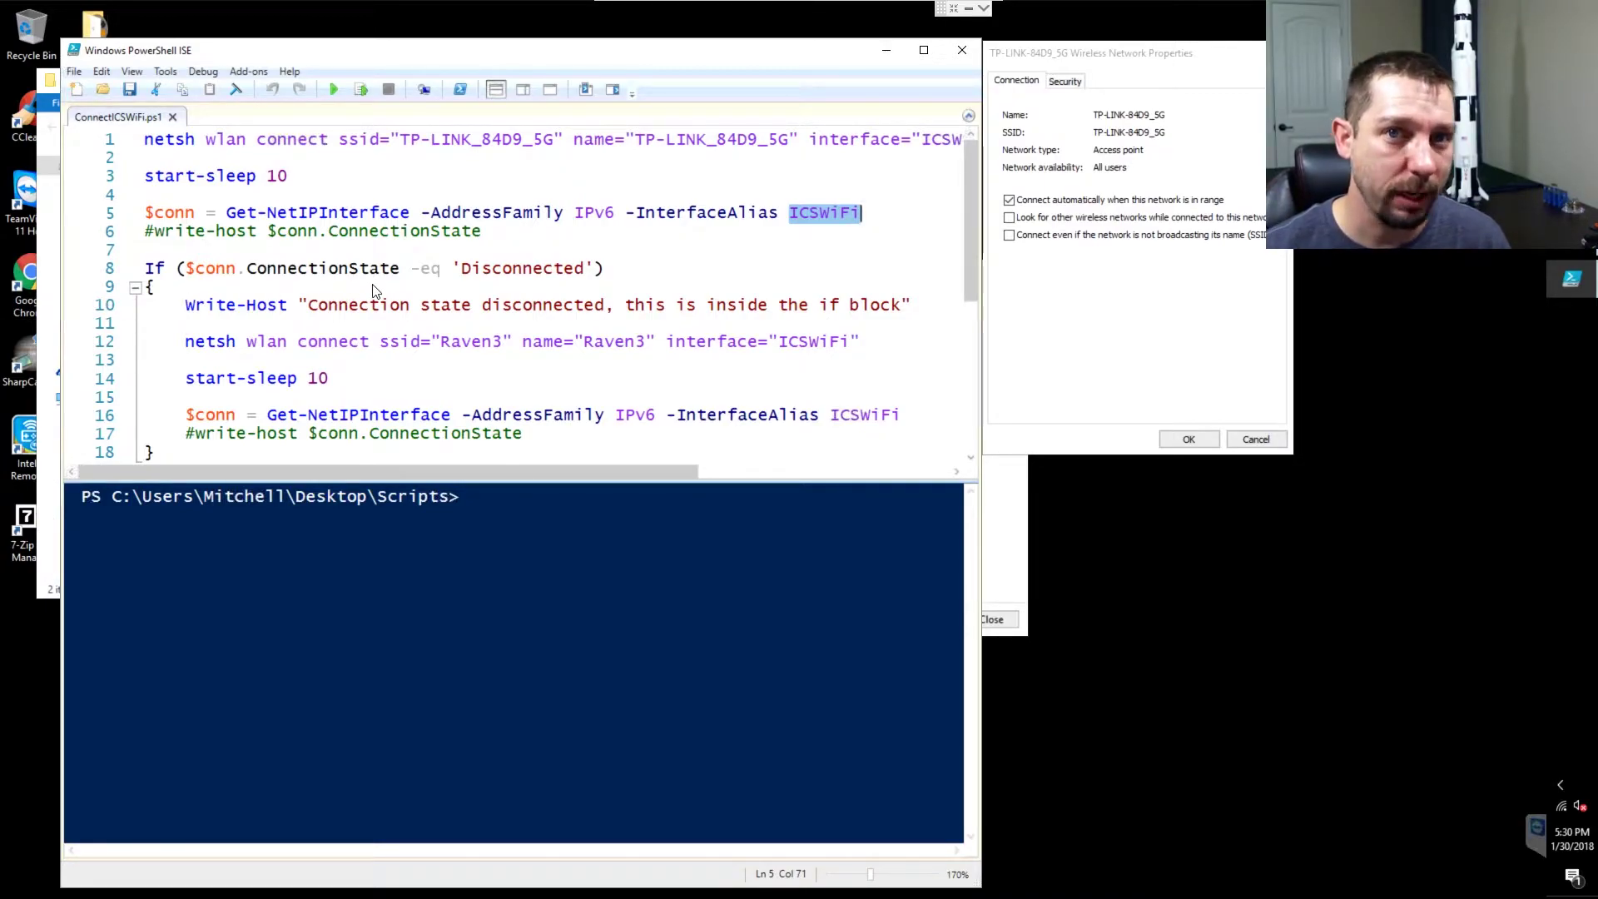
{"action": "left_click_drag", "start_coordinate": [411, 277], "coordinate": [438, 281]}
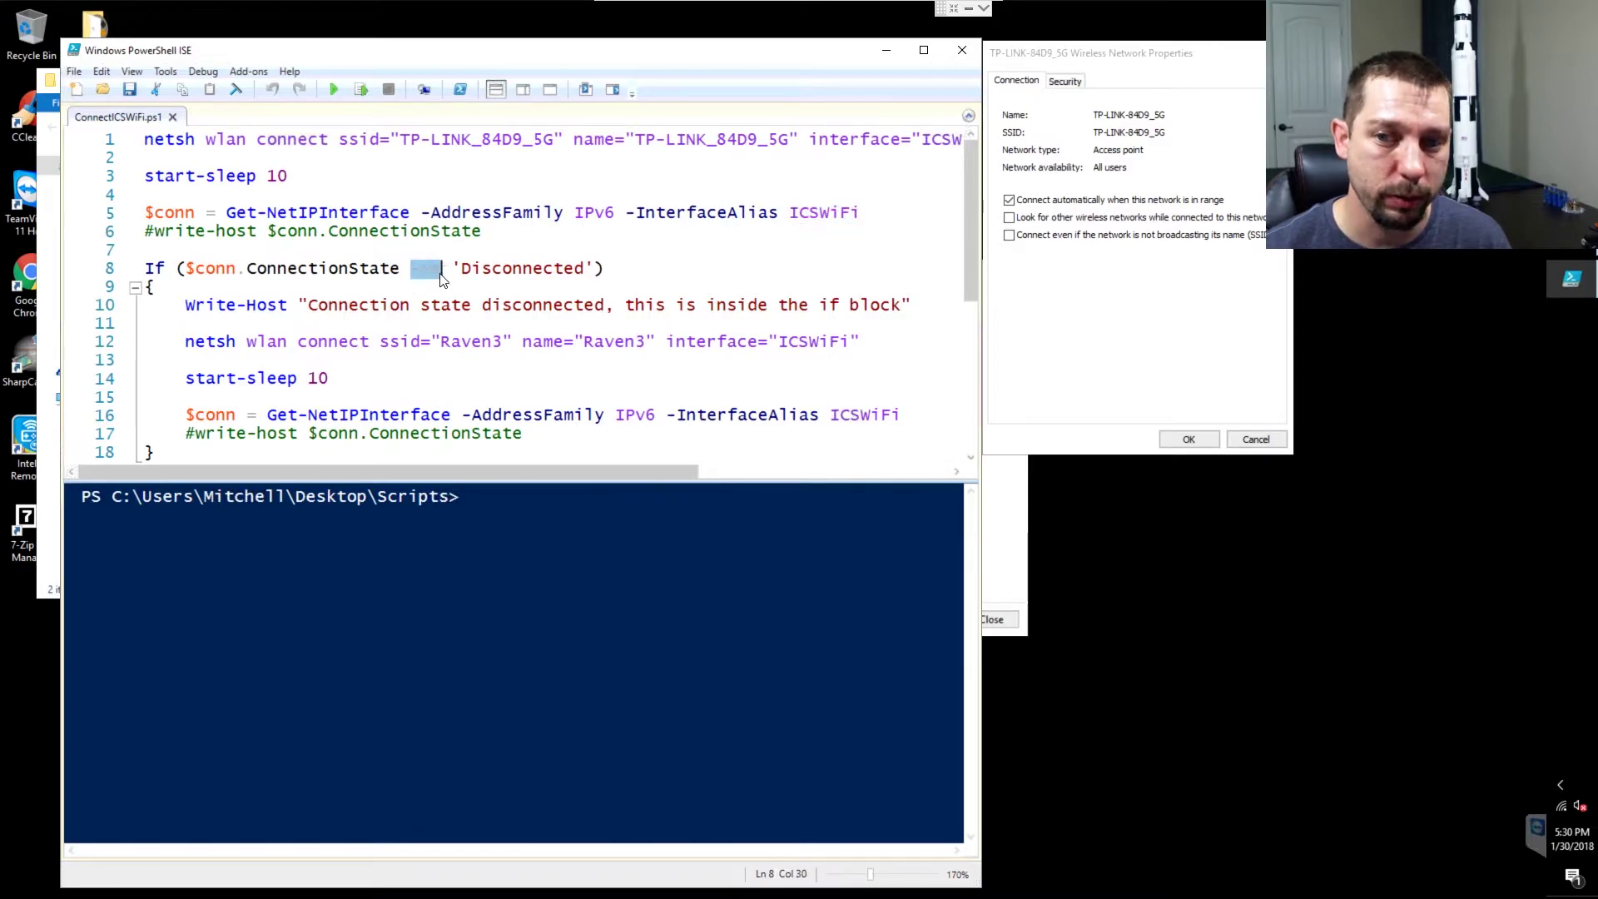
{"action": "double_click", "coordinate": [521, 276]}
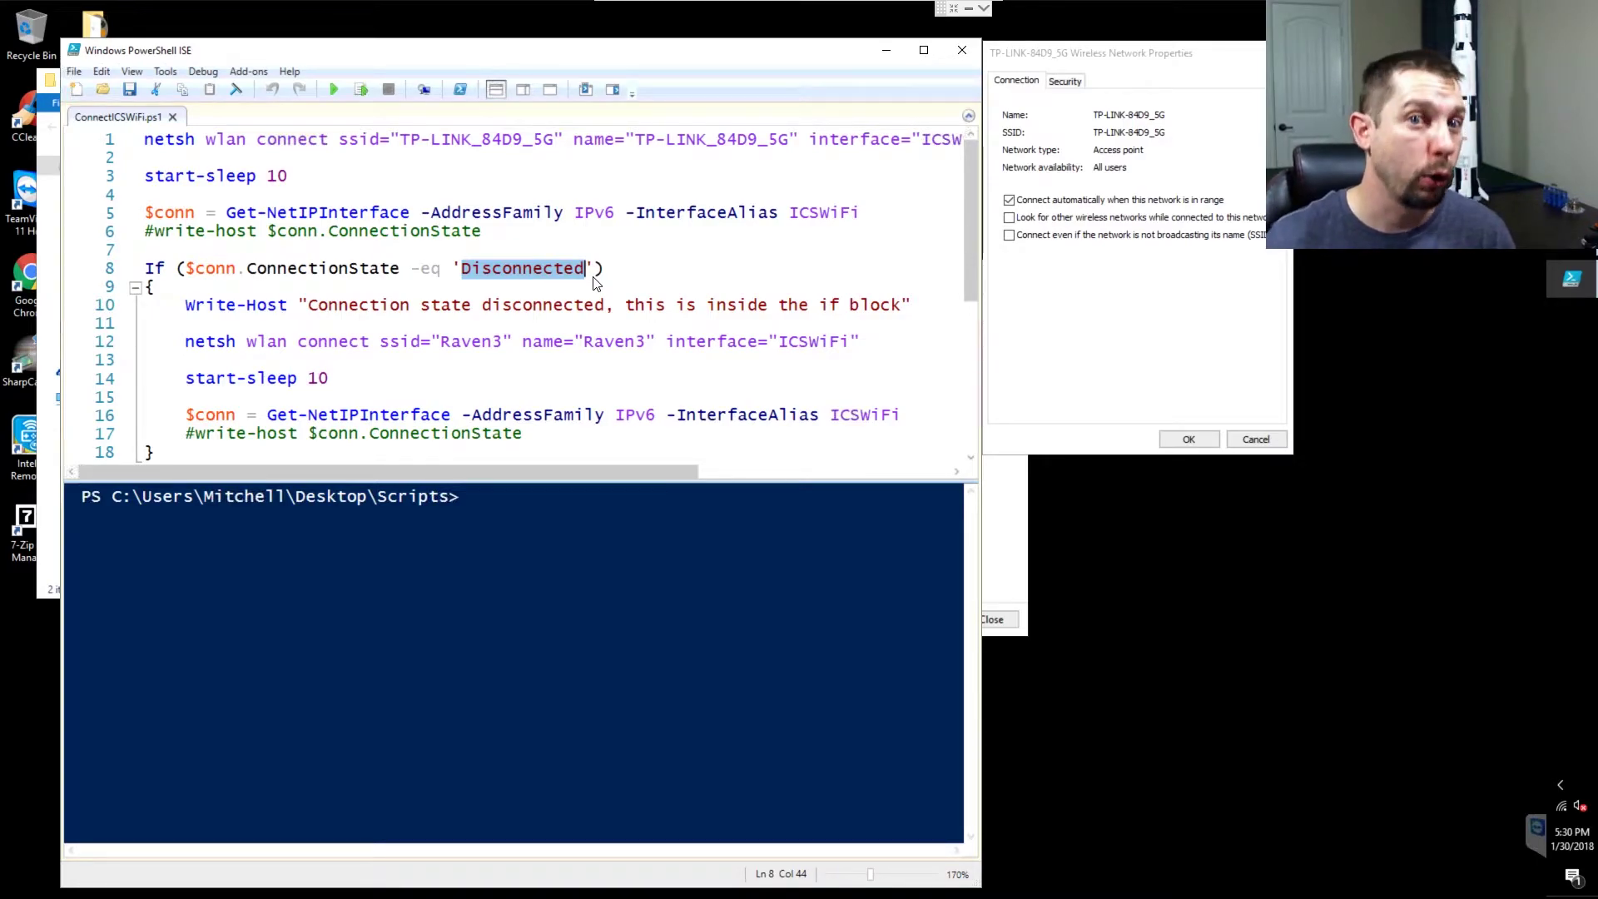
{"action": "left_click", "coordinate": [198, 355]}
{"action": "double_click", "coordinate": [210, 354]}
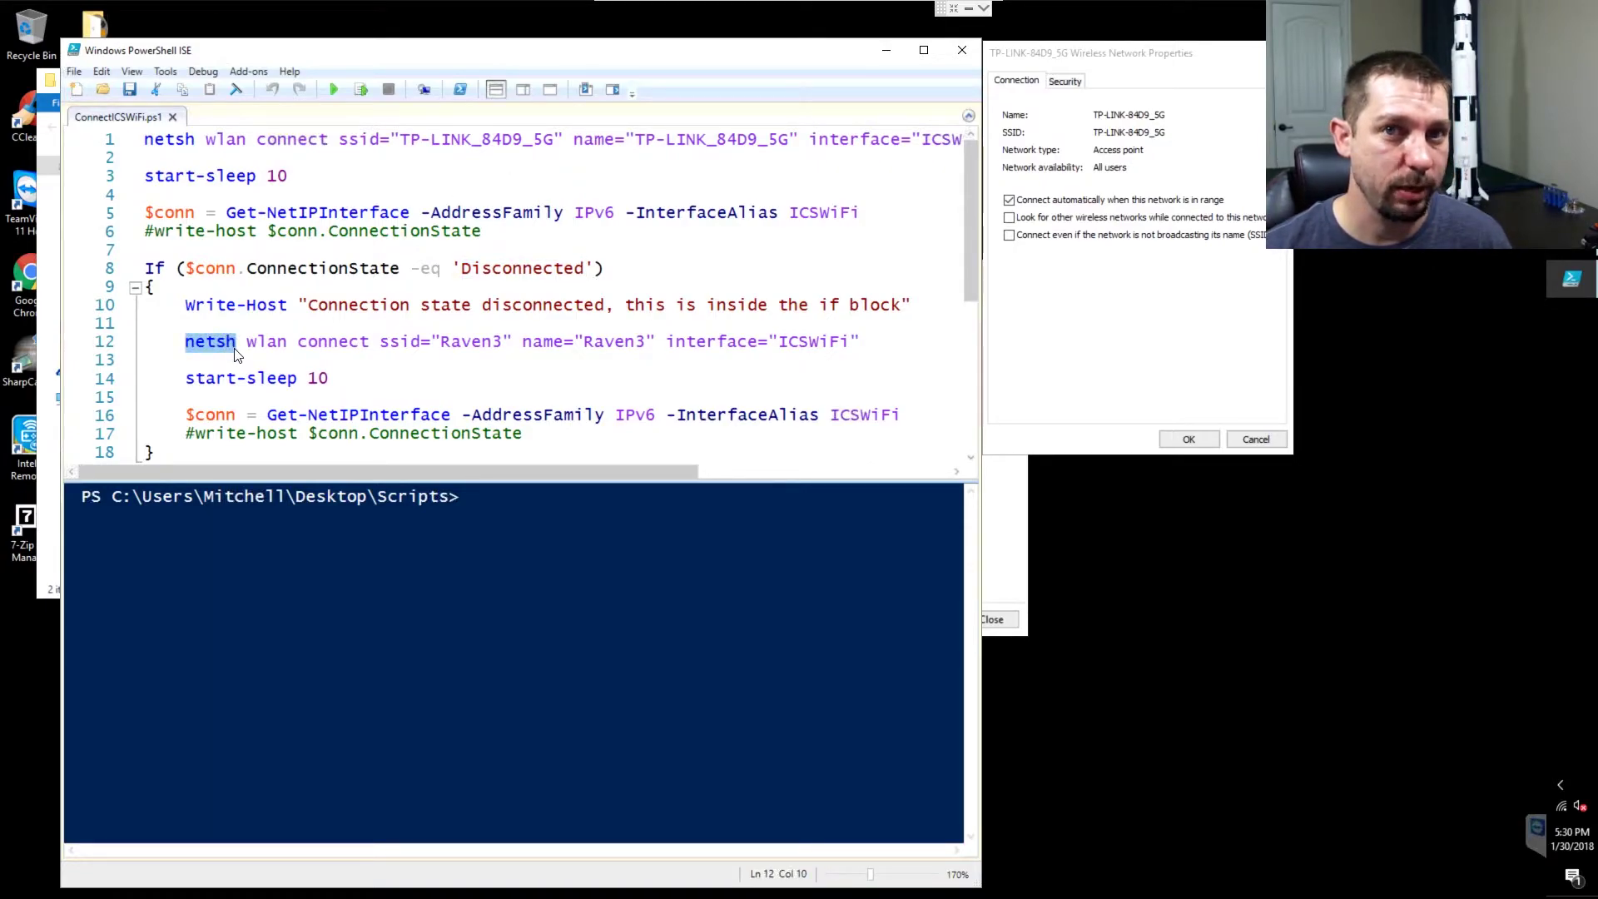
{"action": "double_click", "coordinate": [463, 356]}
{"action": "double_click", "coordinate": [617, 360]}
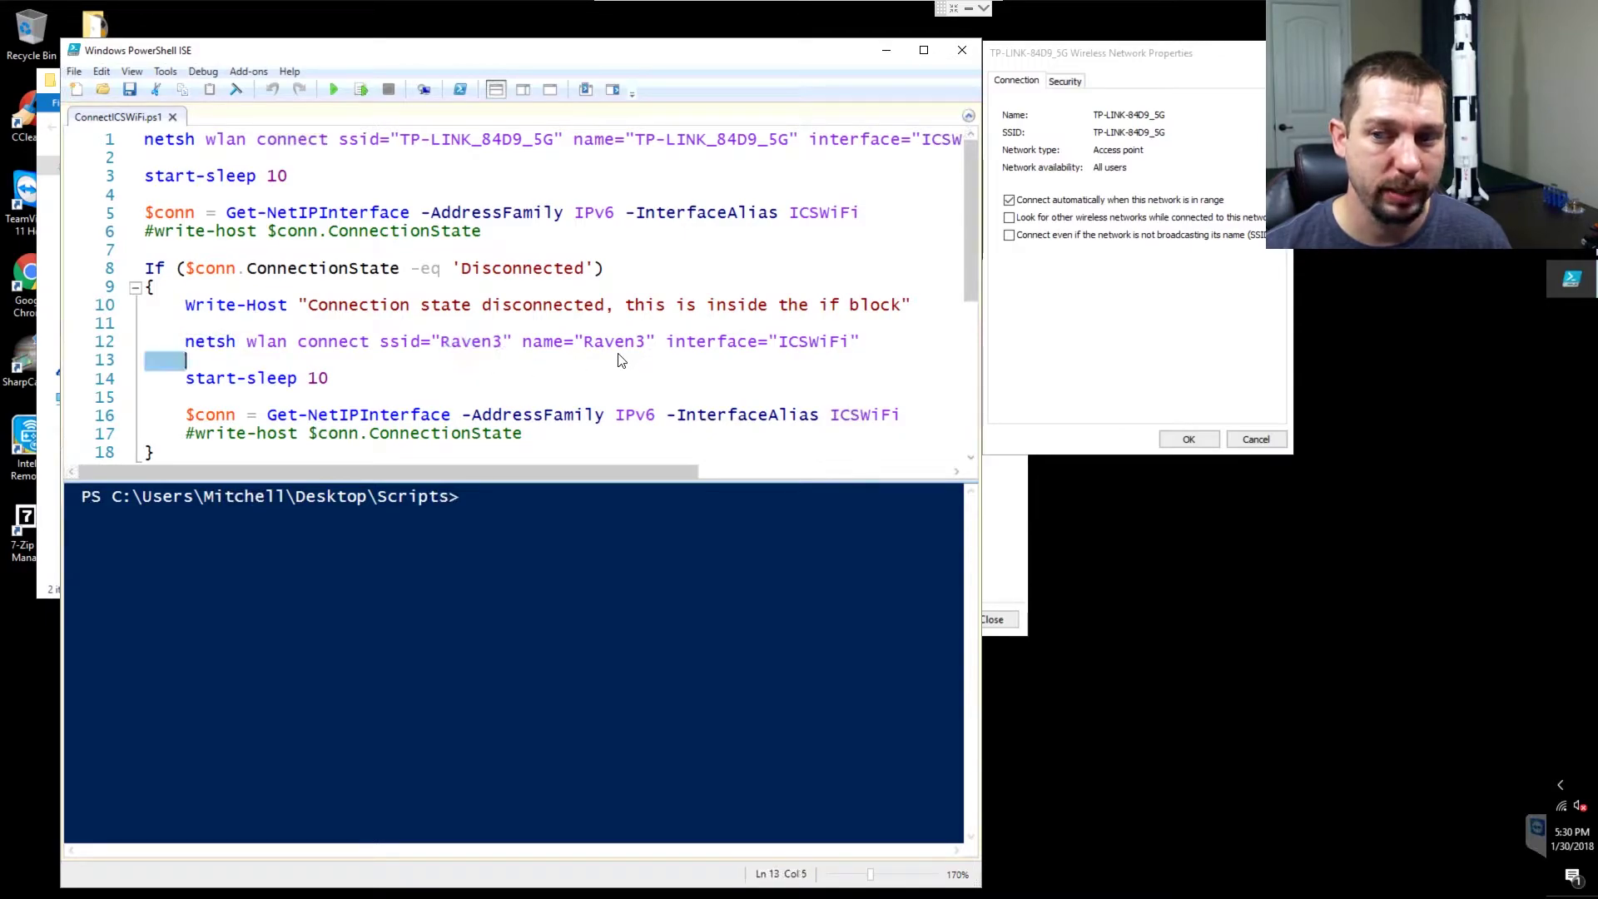
{"action": "double_click", "coordinate": [614, 342]}
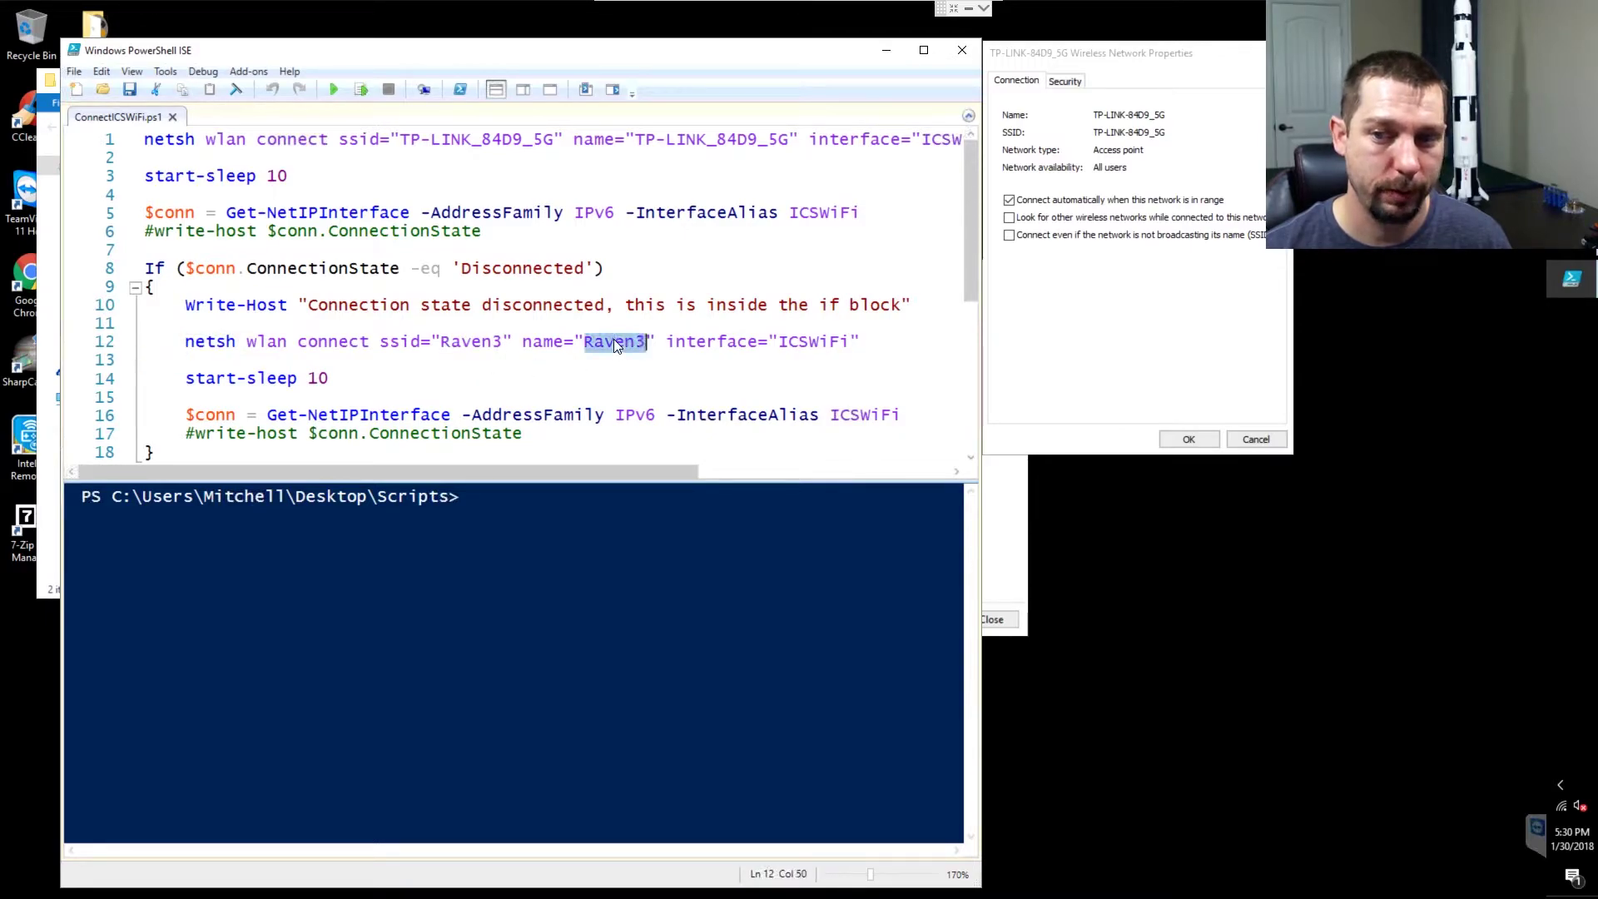
{"action": "double_click", "coordinate": [458, 342]}
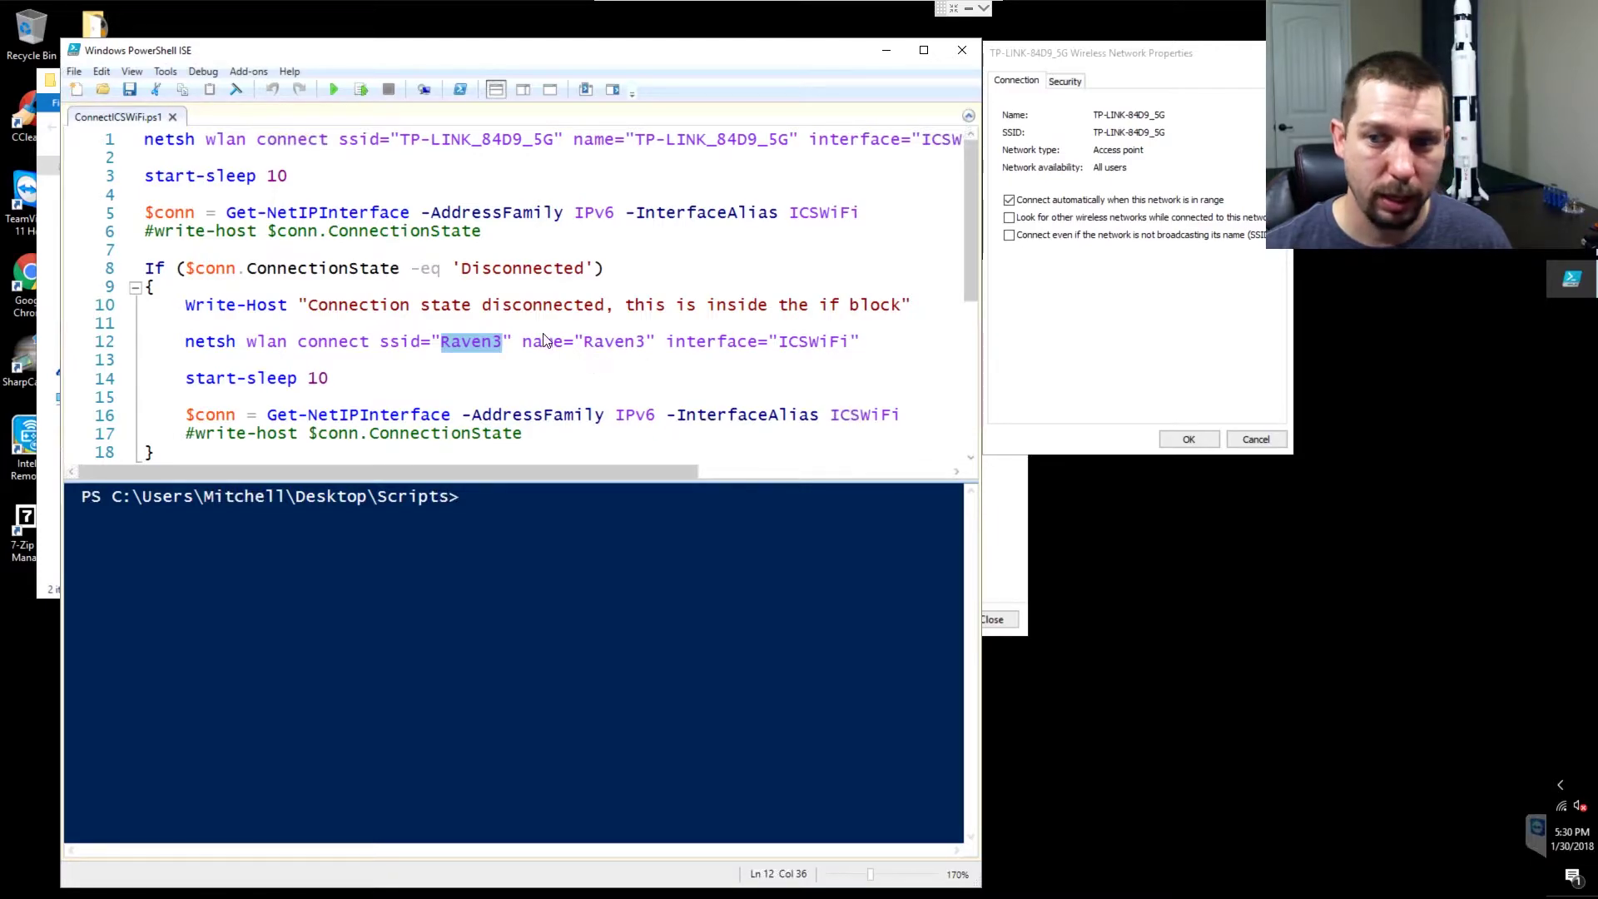
{"action": "double_click", "coordinate": [608, 348]}
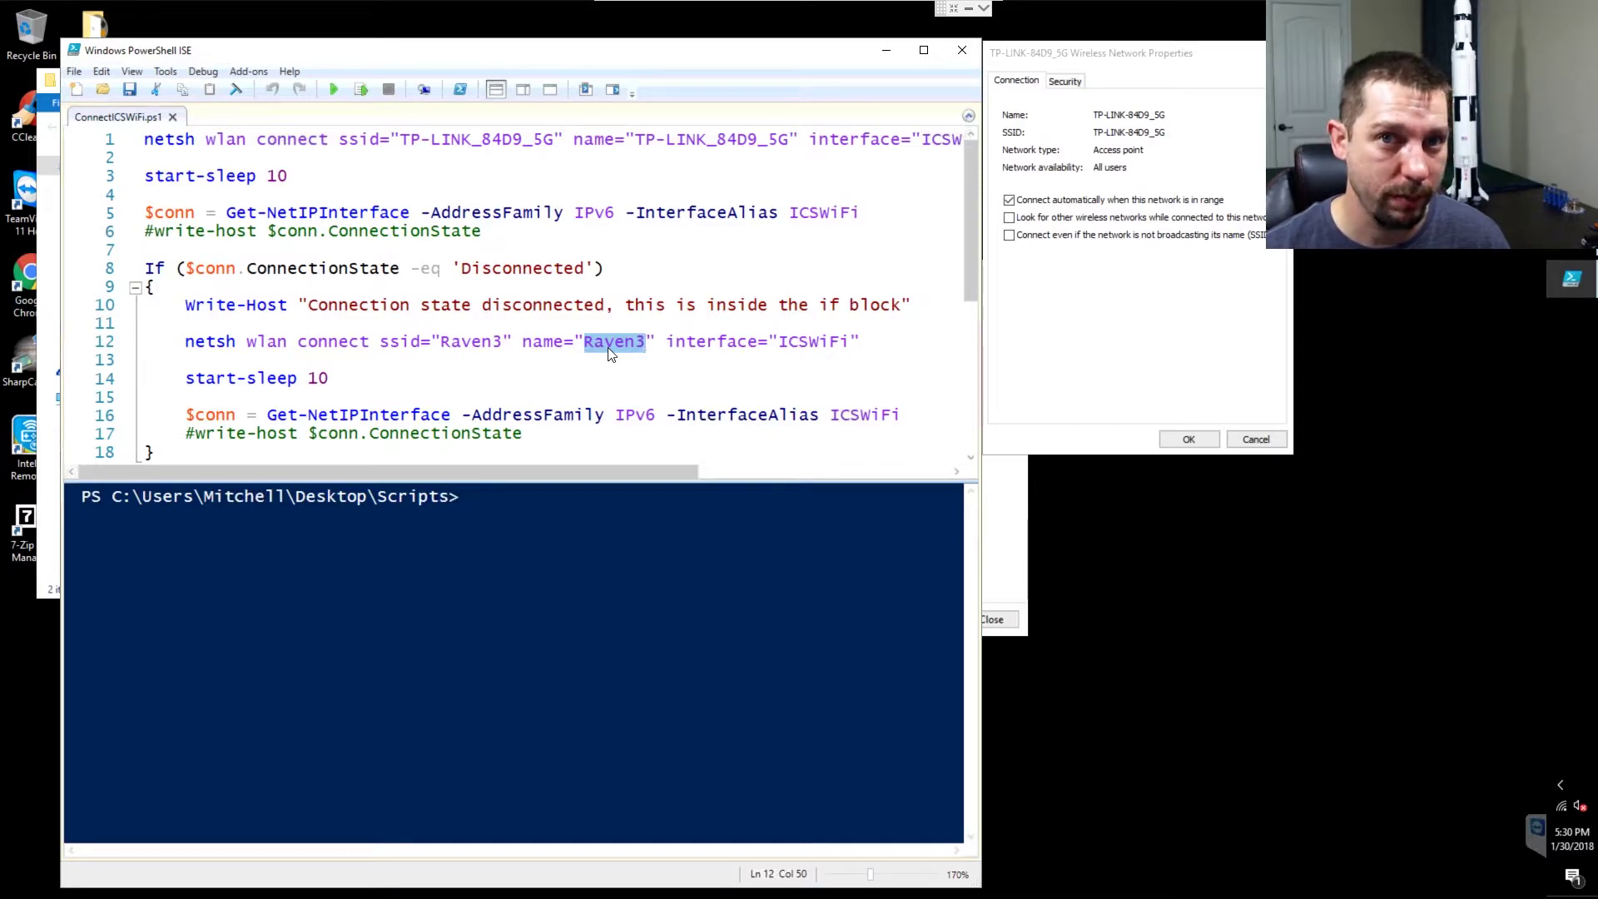
{"action": "double_click", "coordinate": [814, 348]}
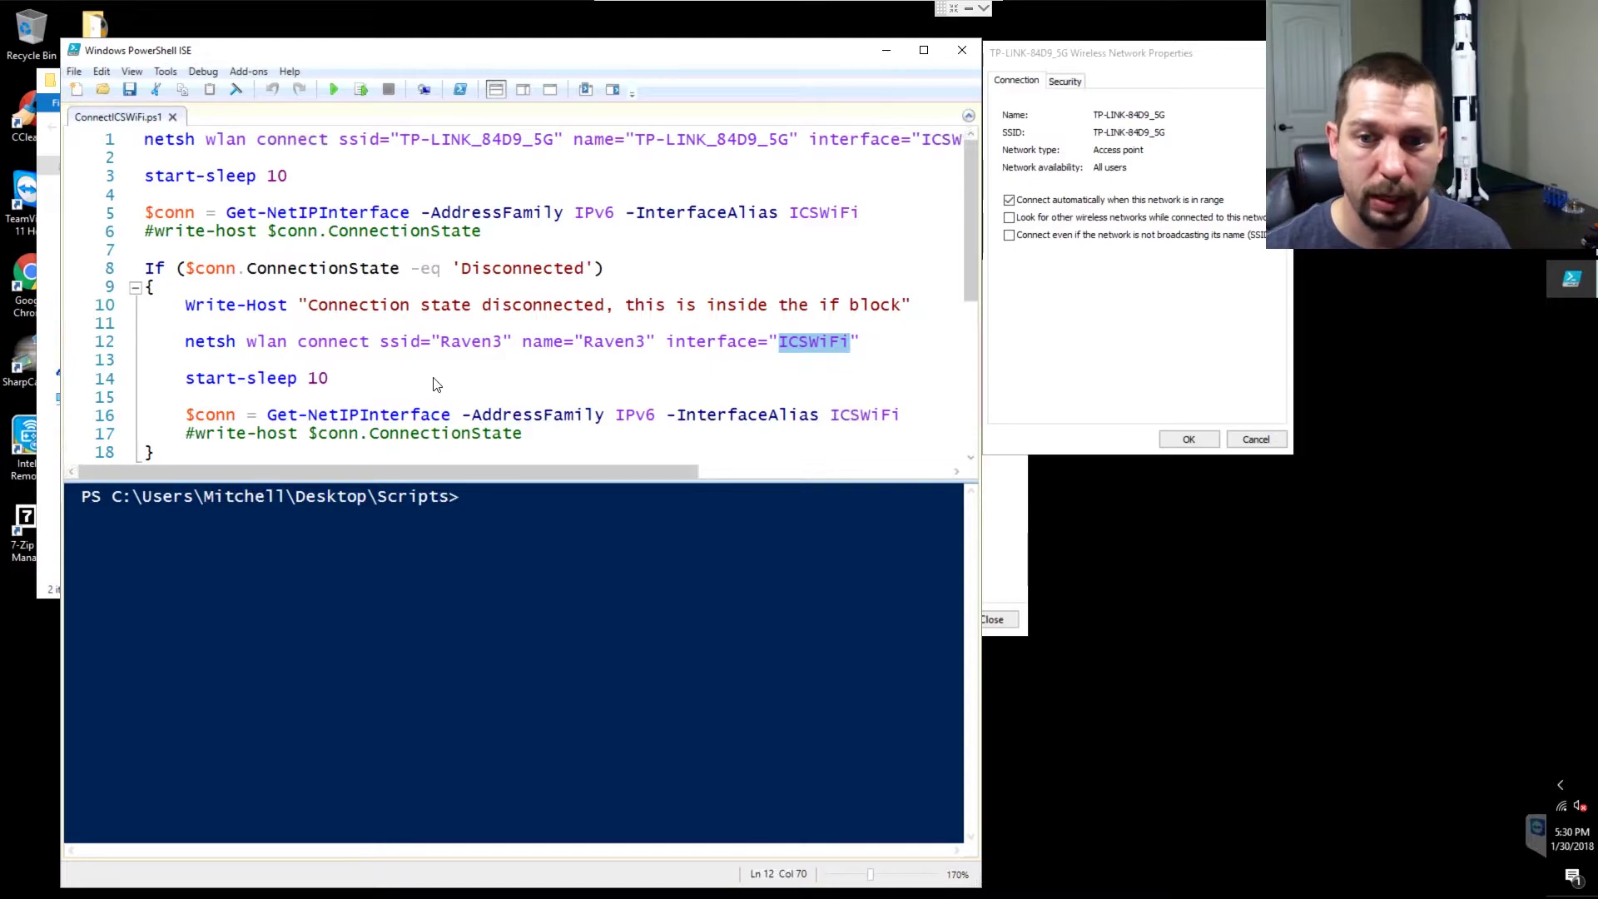
{"action": "left_click_drag", "start_coordinate": [331, 379], "coordinate": [186, 379]}
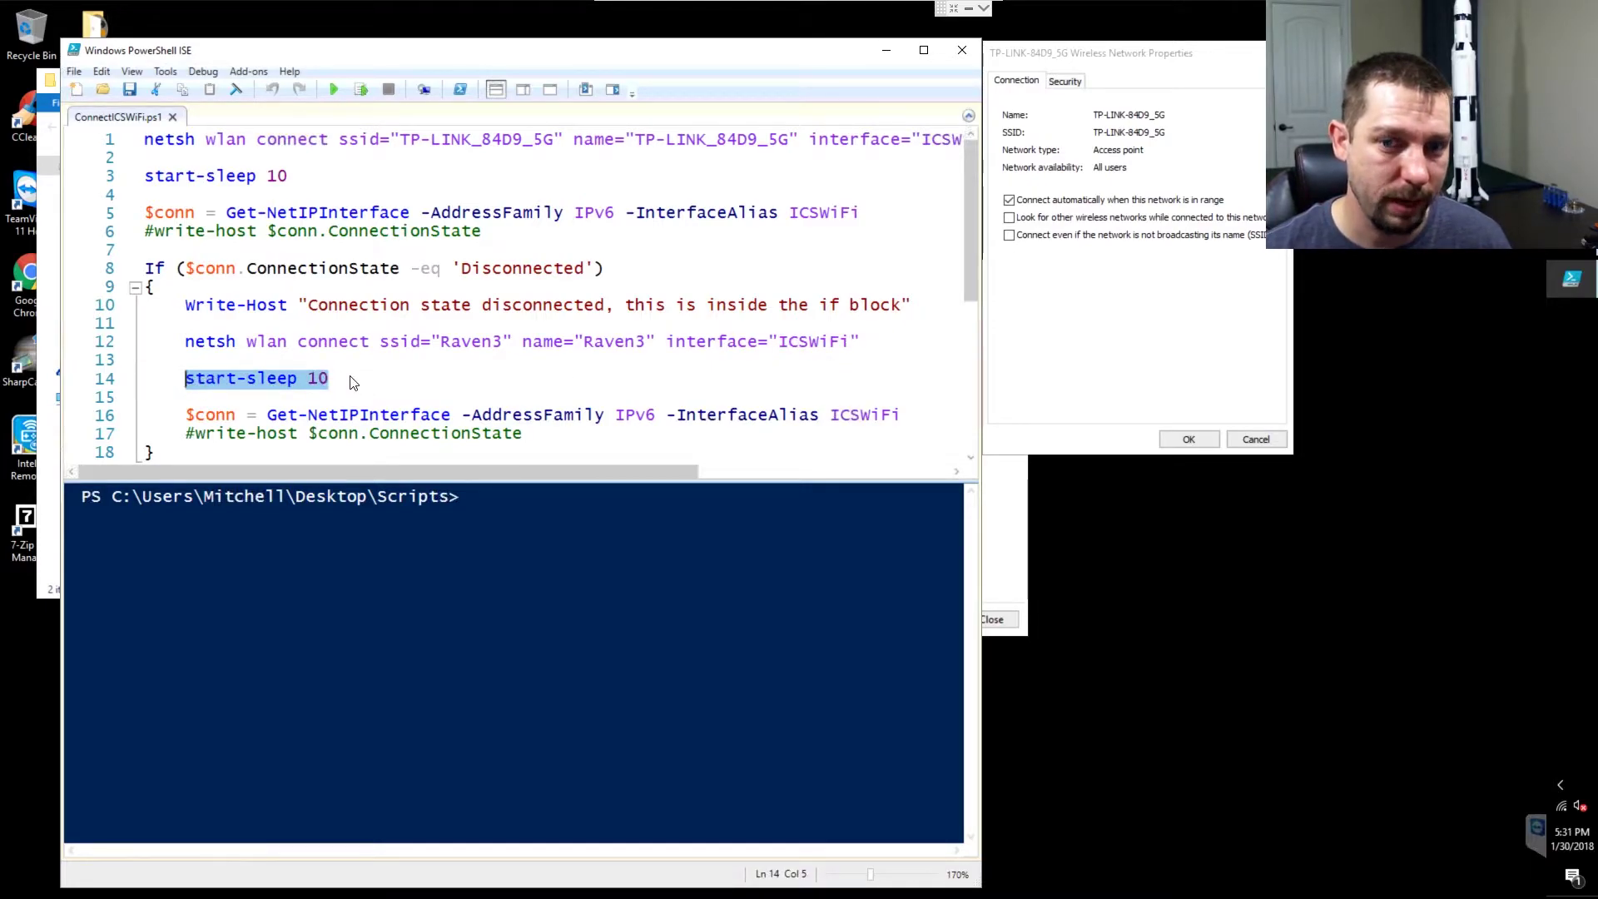
{"action": "scroll", "coordinate": [353, 382], "scroll_direction": "down", "scroll_amount": 3}
{"action": "double_click", "coordinate": [198, 195]}
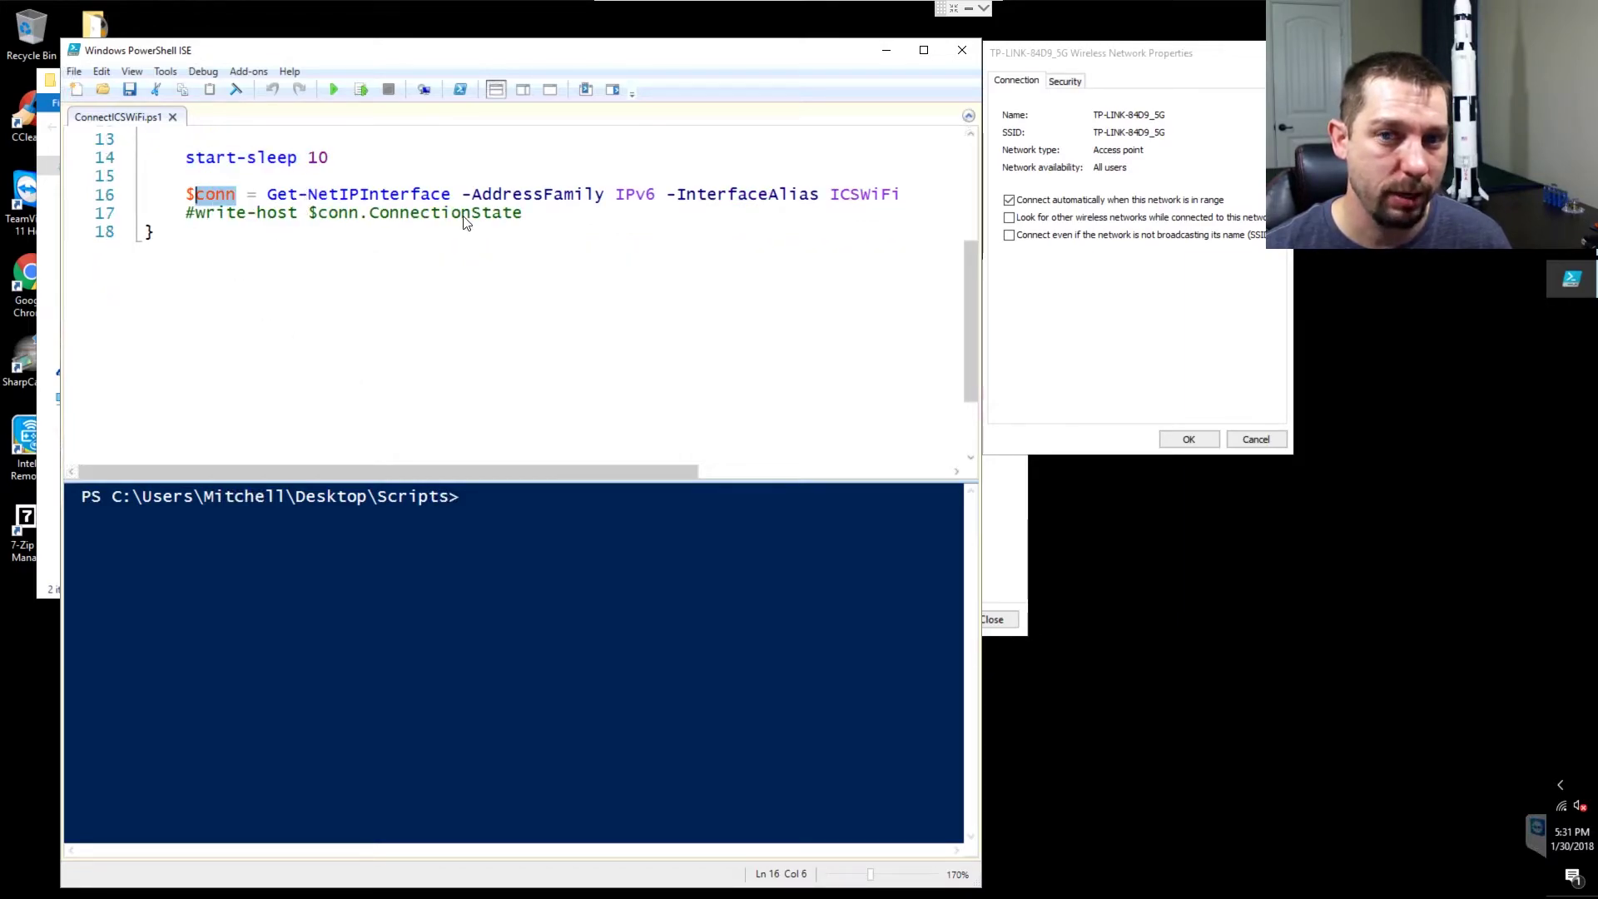
{"action": "left_click", "coordinate": [242, 177]}
{"action": "scroll", "coordinate": [391, 395], "scroll_direction": "up", "scroll_amount": 4}
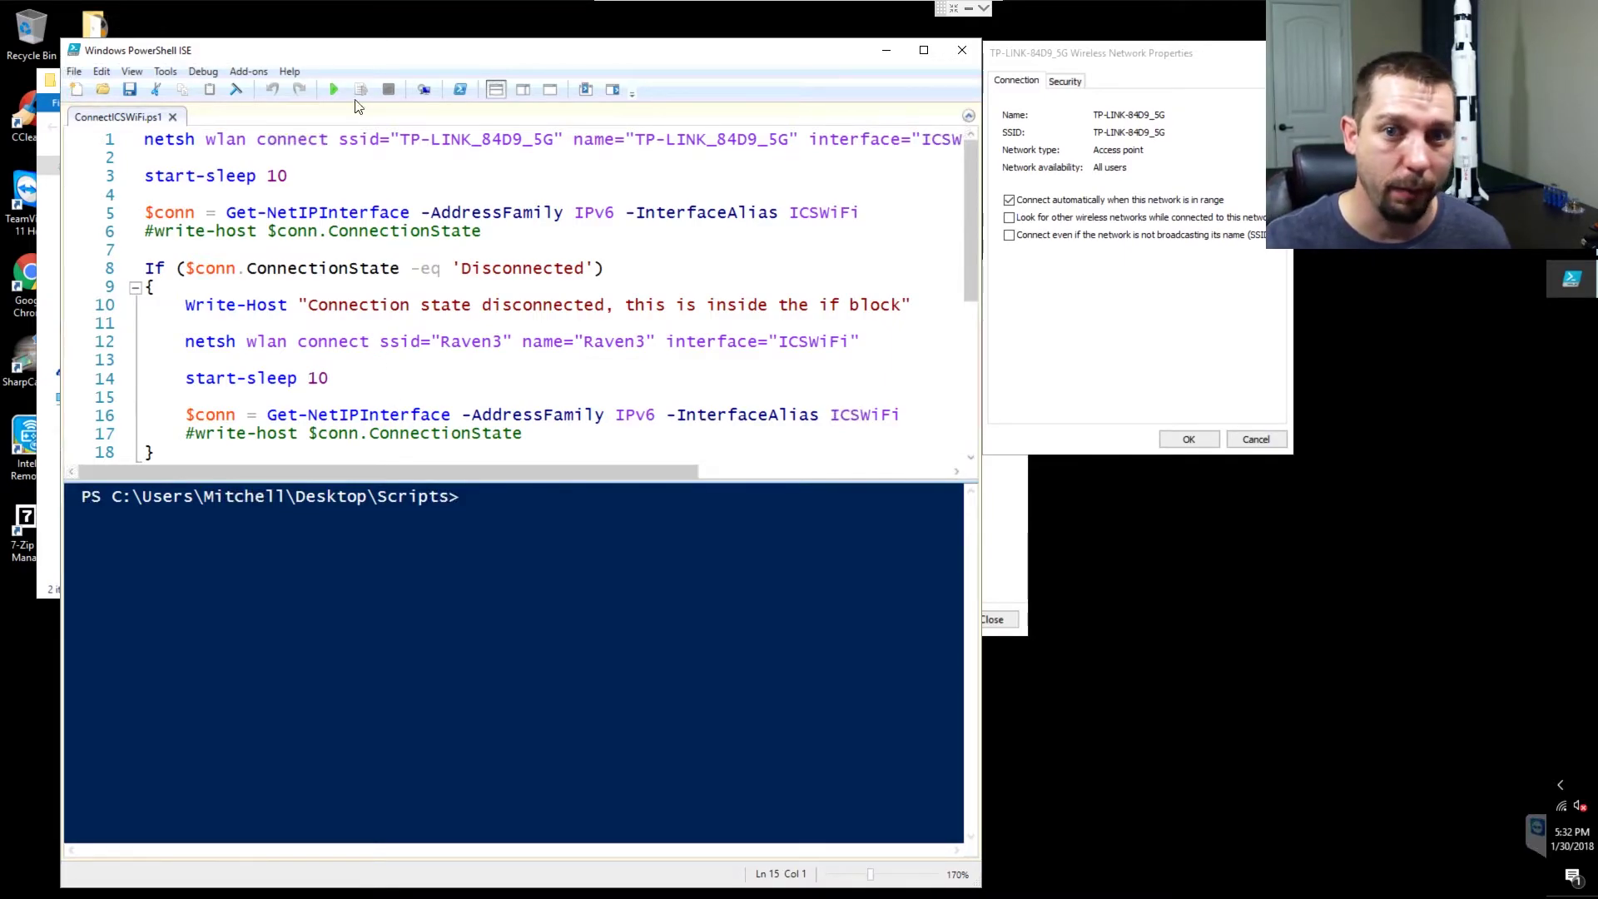
{"action": "left_click_drag", "start_coordinate": [146, 141], "coordinate": [976, 146]}
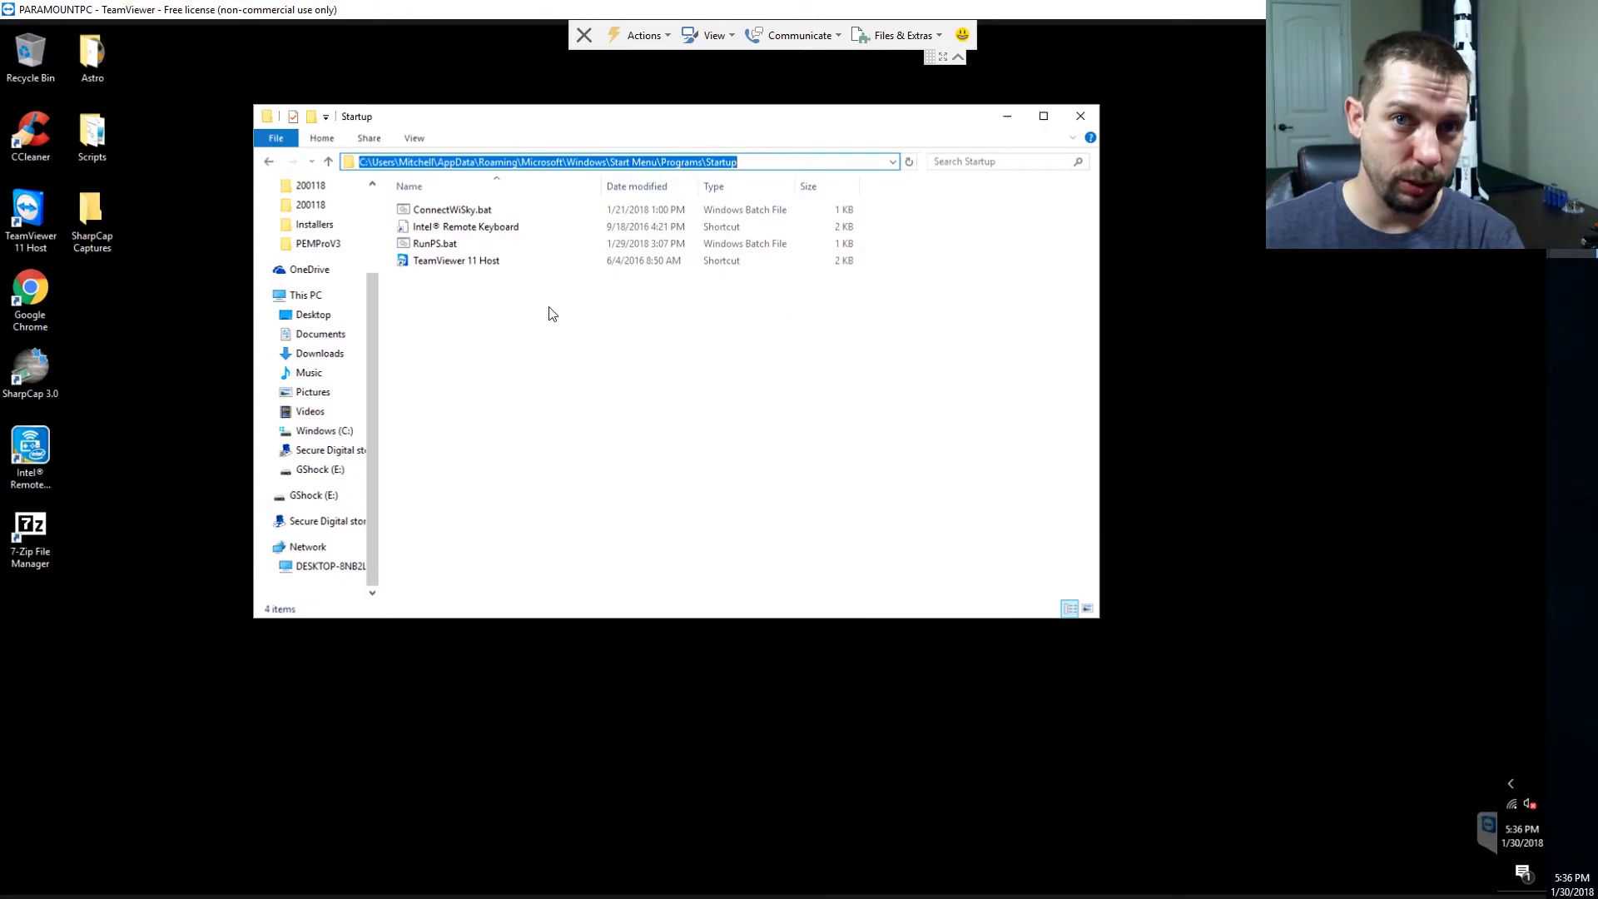
Select RunPS.bat in the Startup folder and bring up its context menu.
{"action": "left_click", "coordinate": [471, 278]}
{"action": "left_click", "coordinate": [469, 262]}
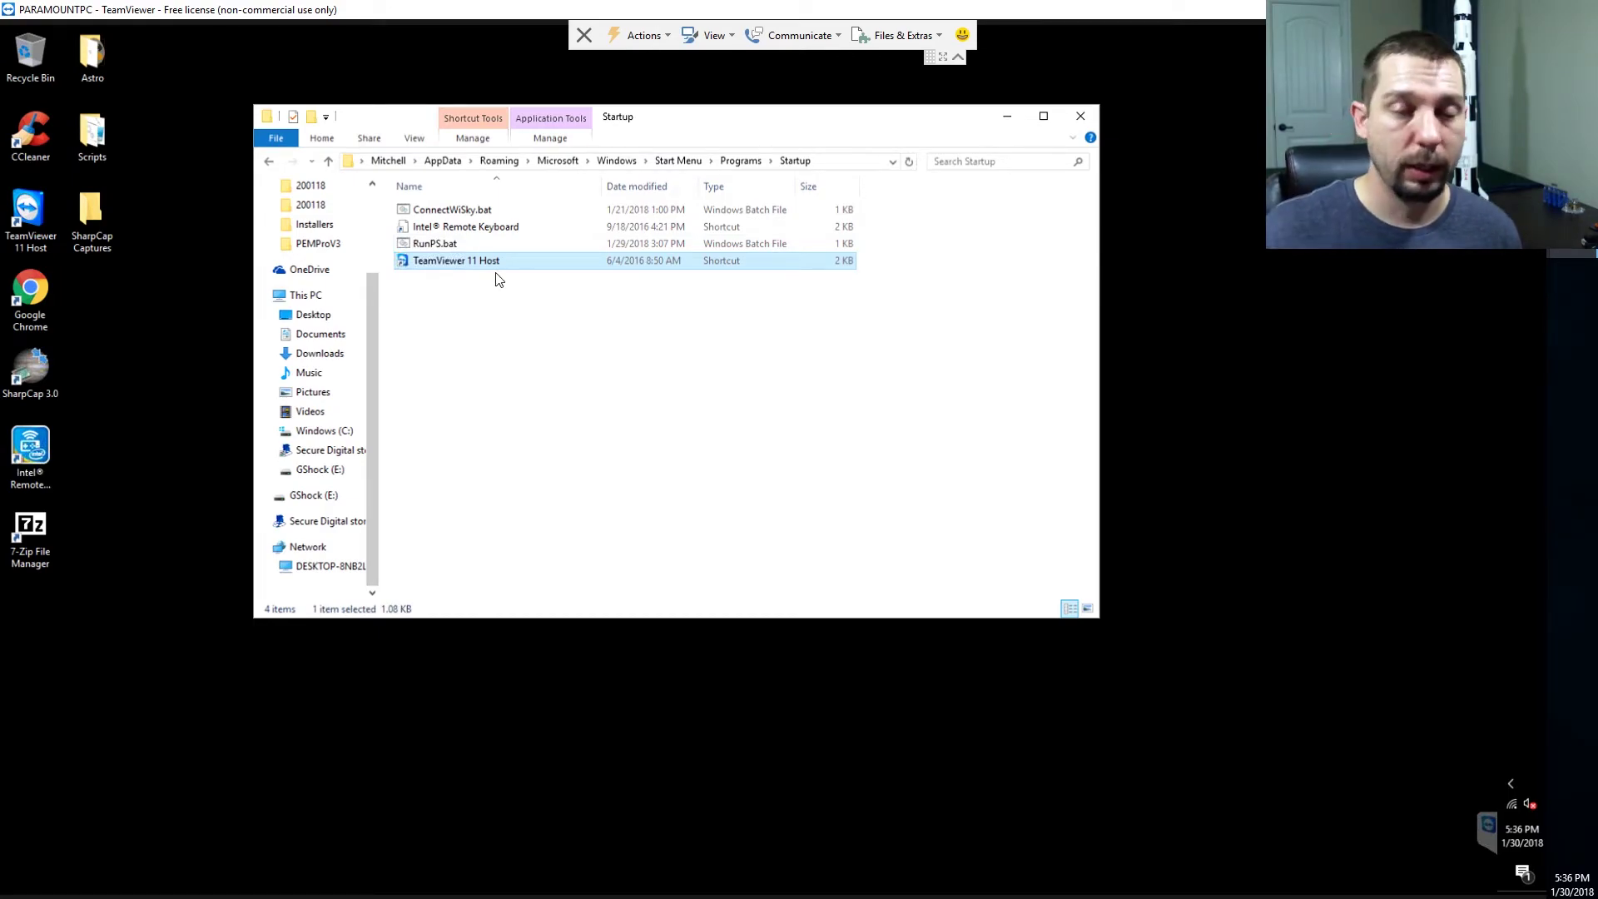
{"action": "left_click", "coordinate": [455, 247]}
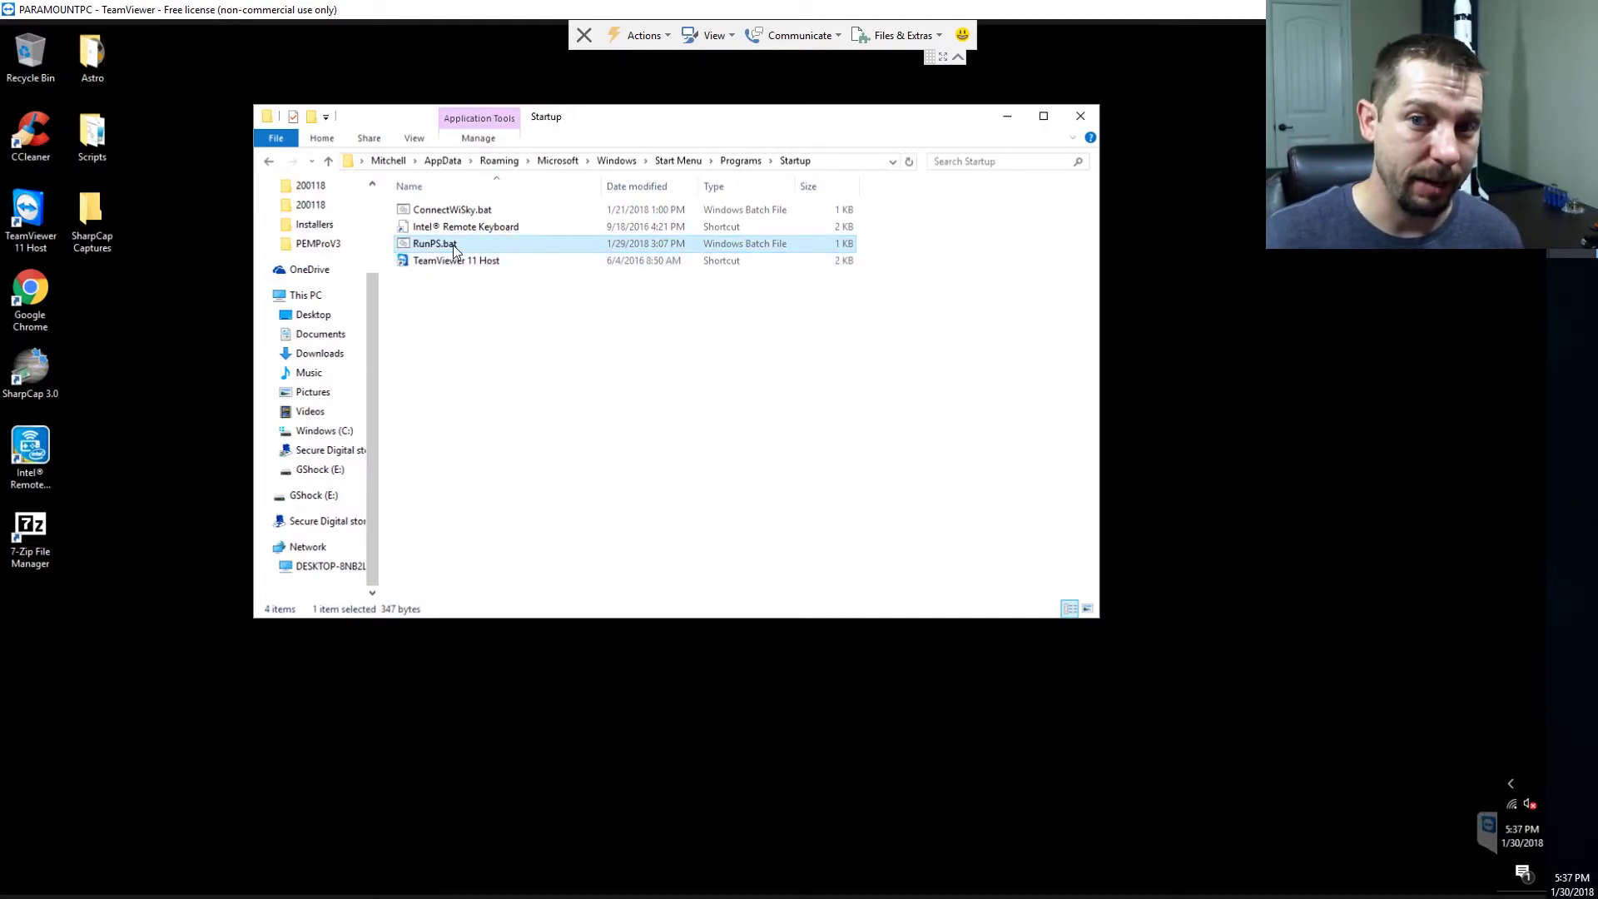
{"action": "right_click", "coordinate": [399, 245]}
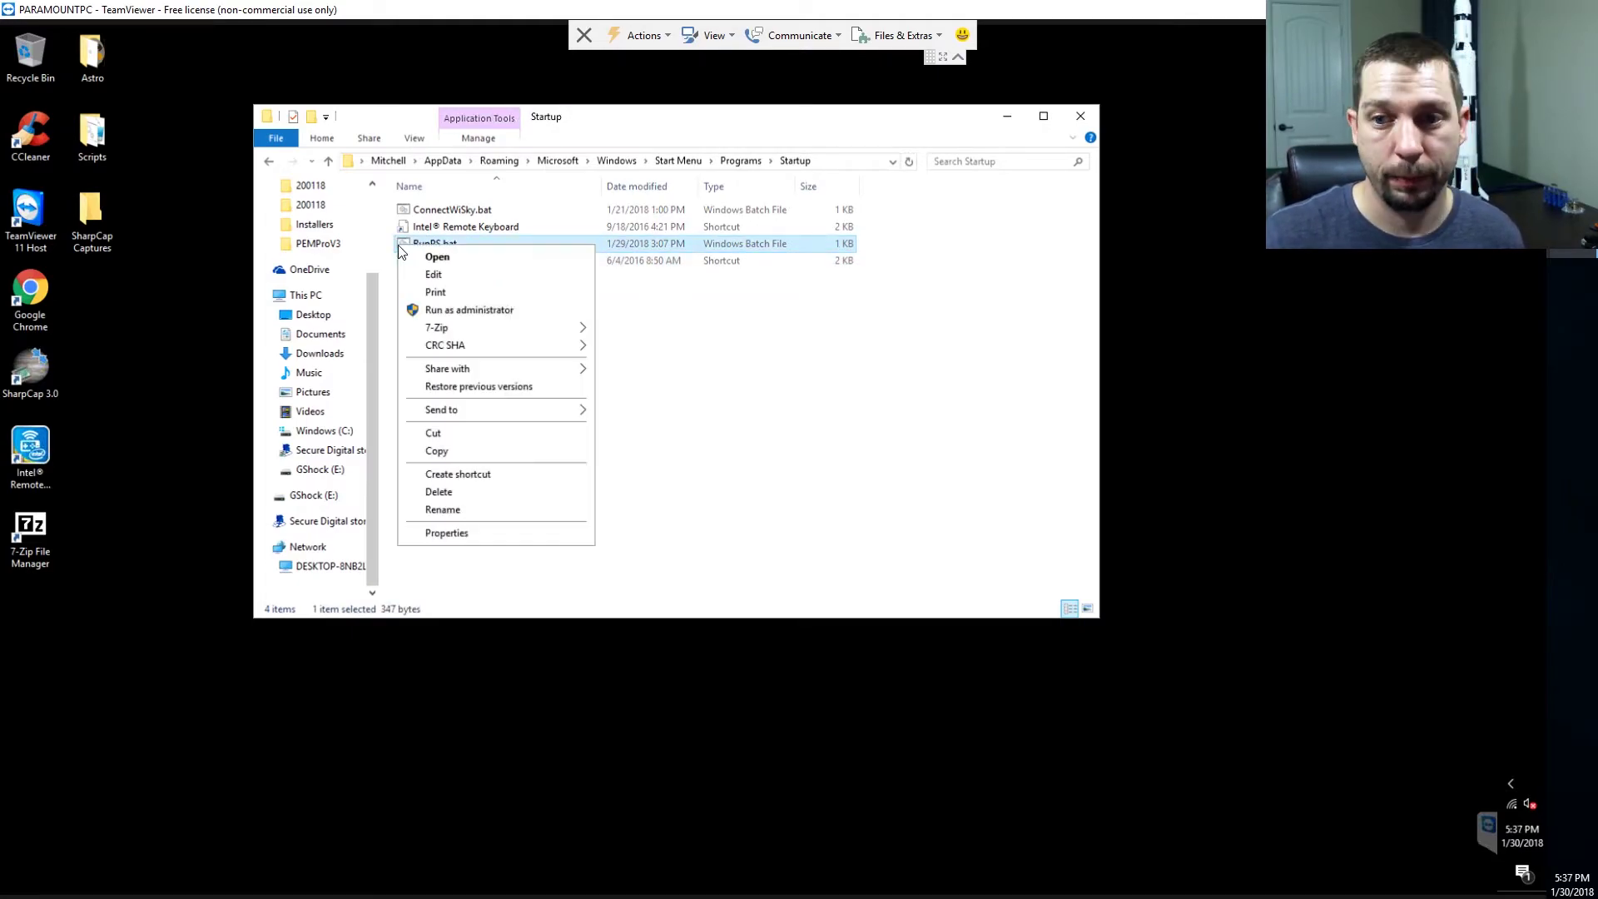
Edit RunPS.bat in Notepad, move its window up, and highlight the powerMgmt.ps1 path.
{"action": "left_click", "coordinate": [448, 275]}
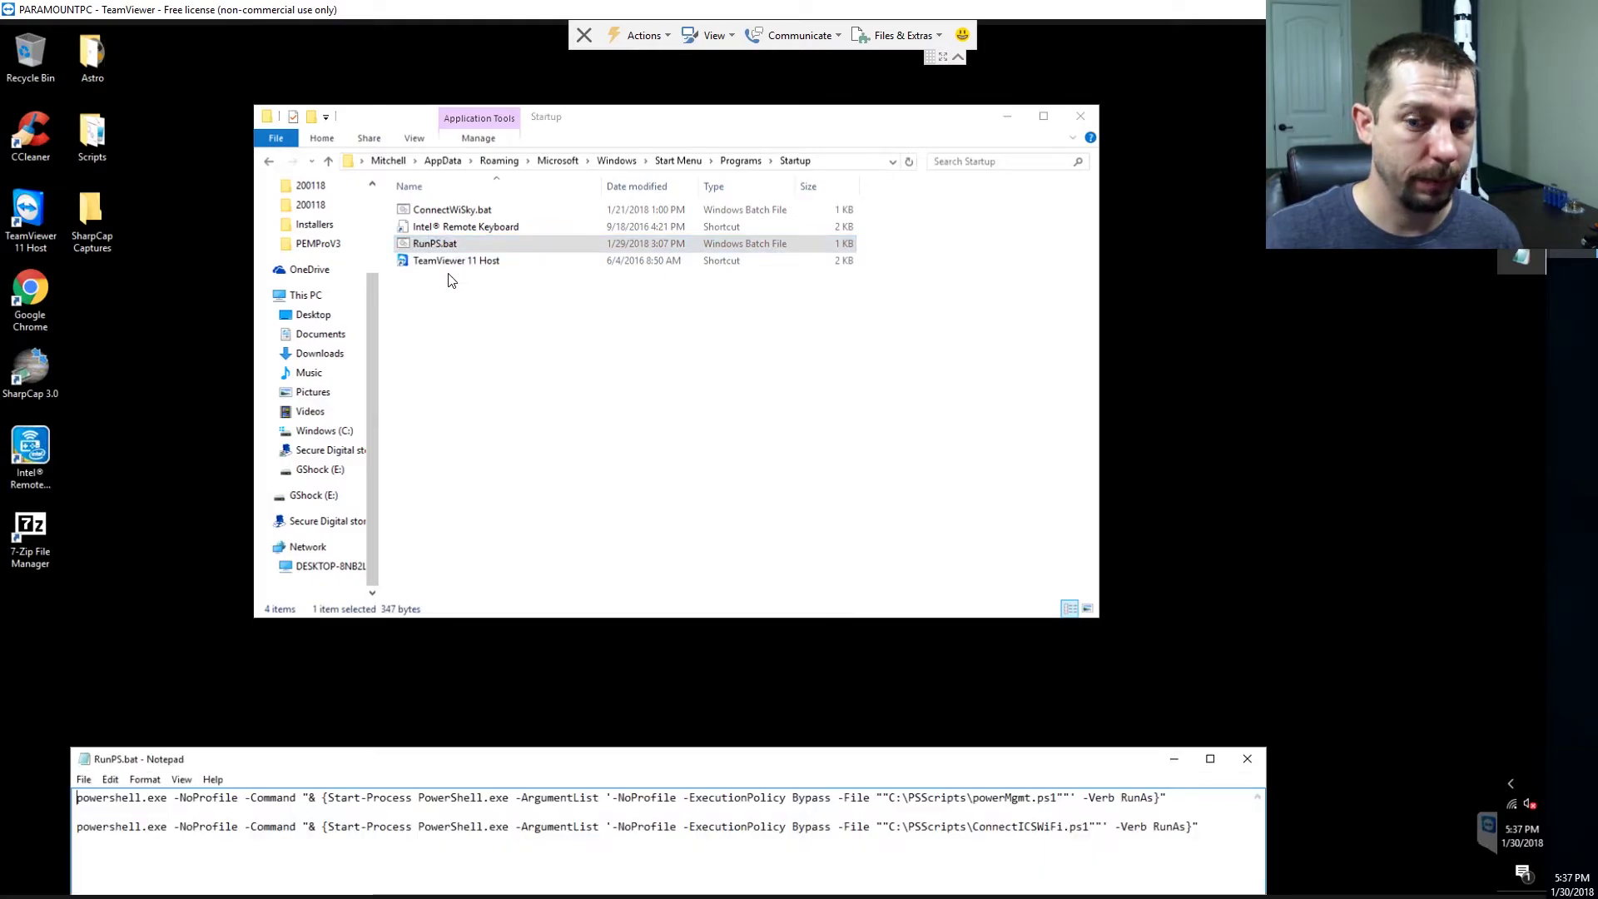
{"action": "left_click_drag", "start_coordinate": [511, 776], "coordinate": [557, 139]}
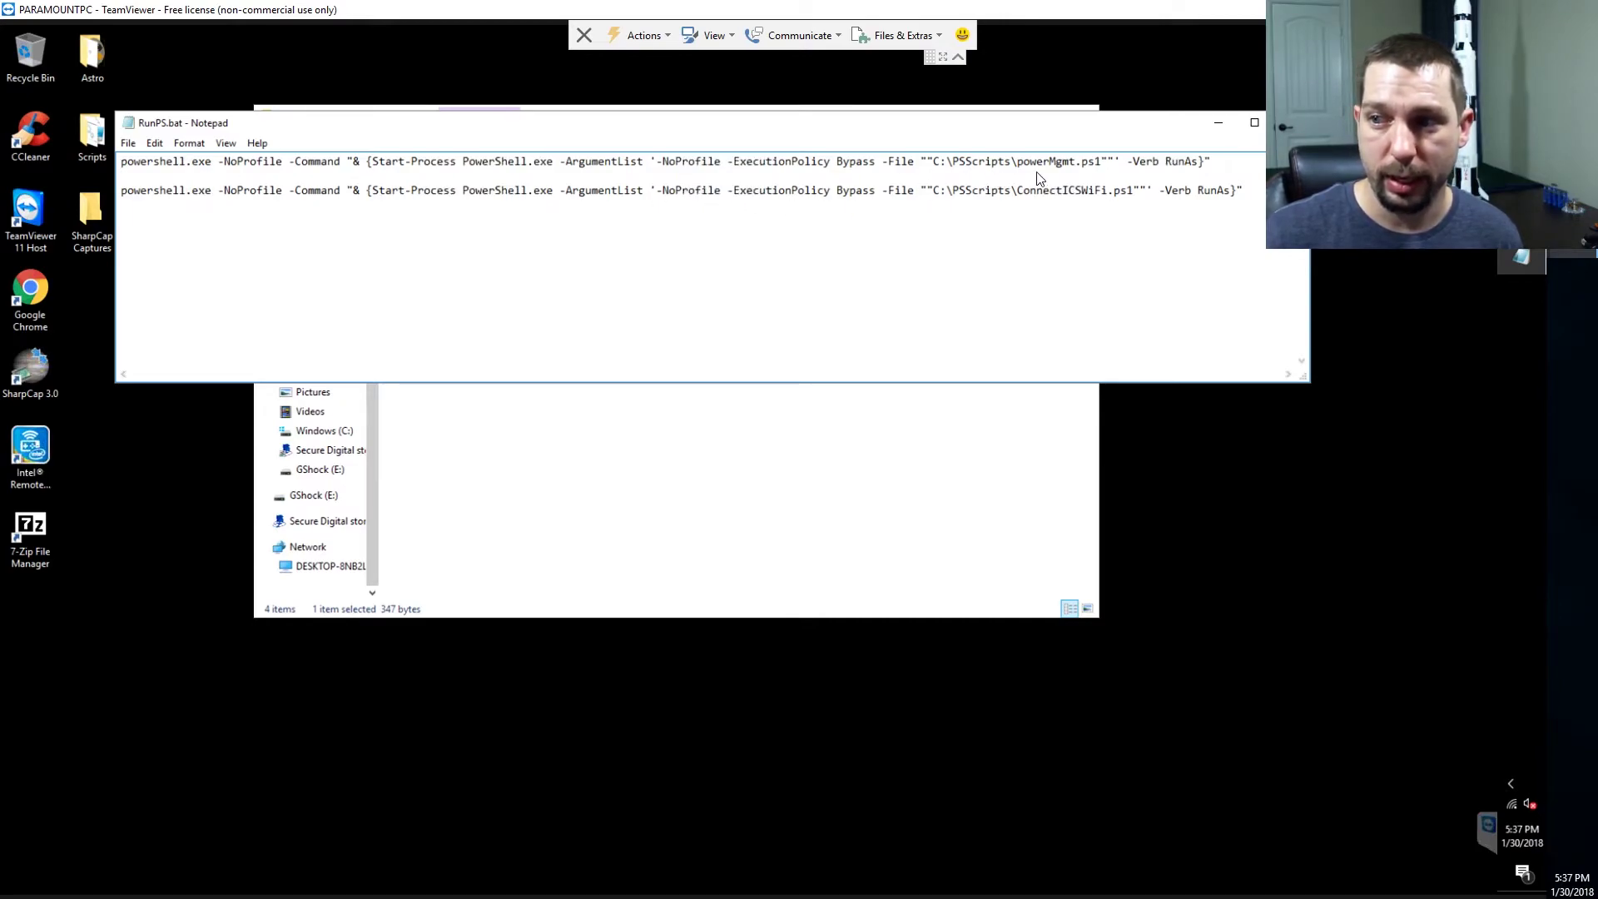
{"action": "left_click_drag", "start_coordinate": [1010, 163], "coordinate": [1129, 167]}
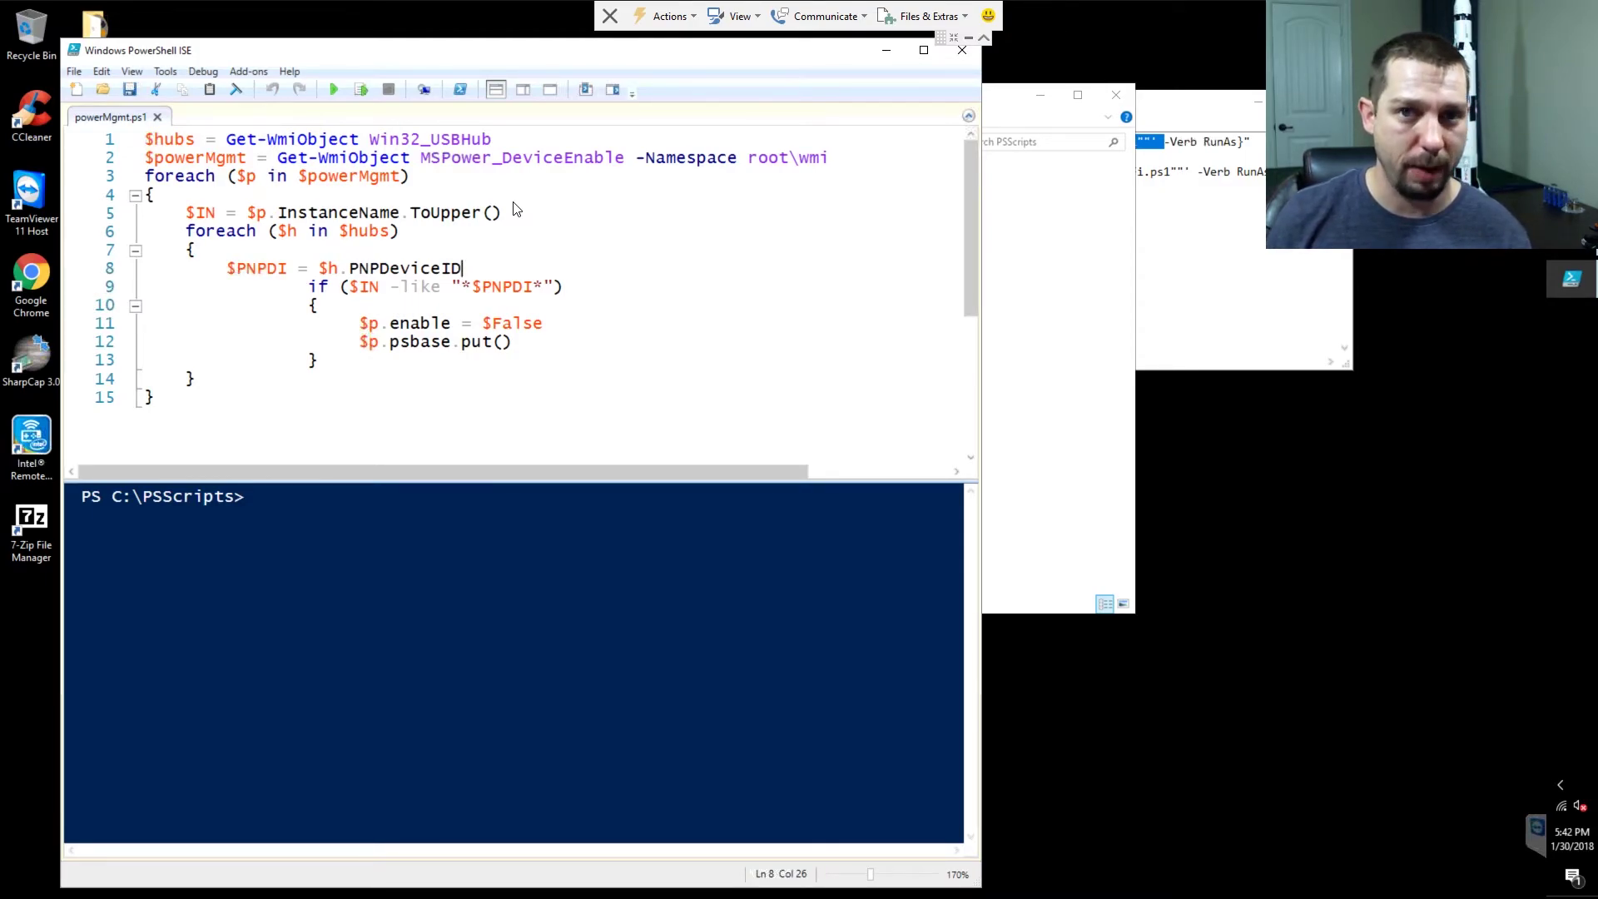
Highlight the enable property and its $False value on line 11 of powerMgmt.ps1.
{"action": "left_click", "coordinate": [401, 328]}
{"action": "double_click", "coordinate": [401, 329]}
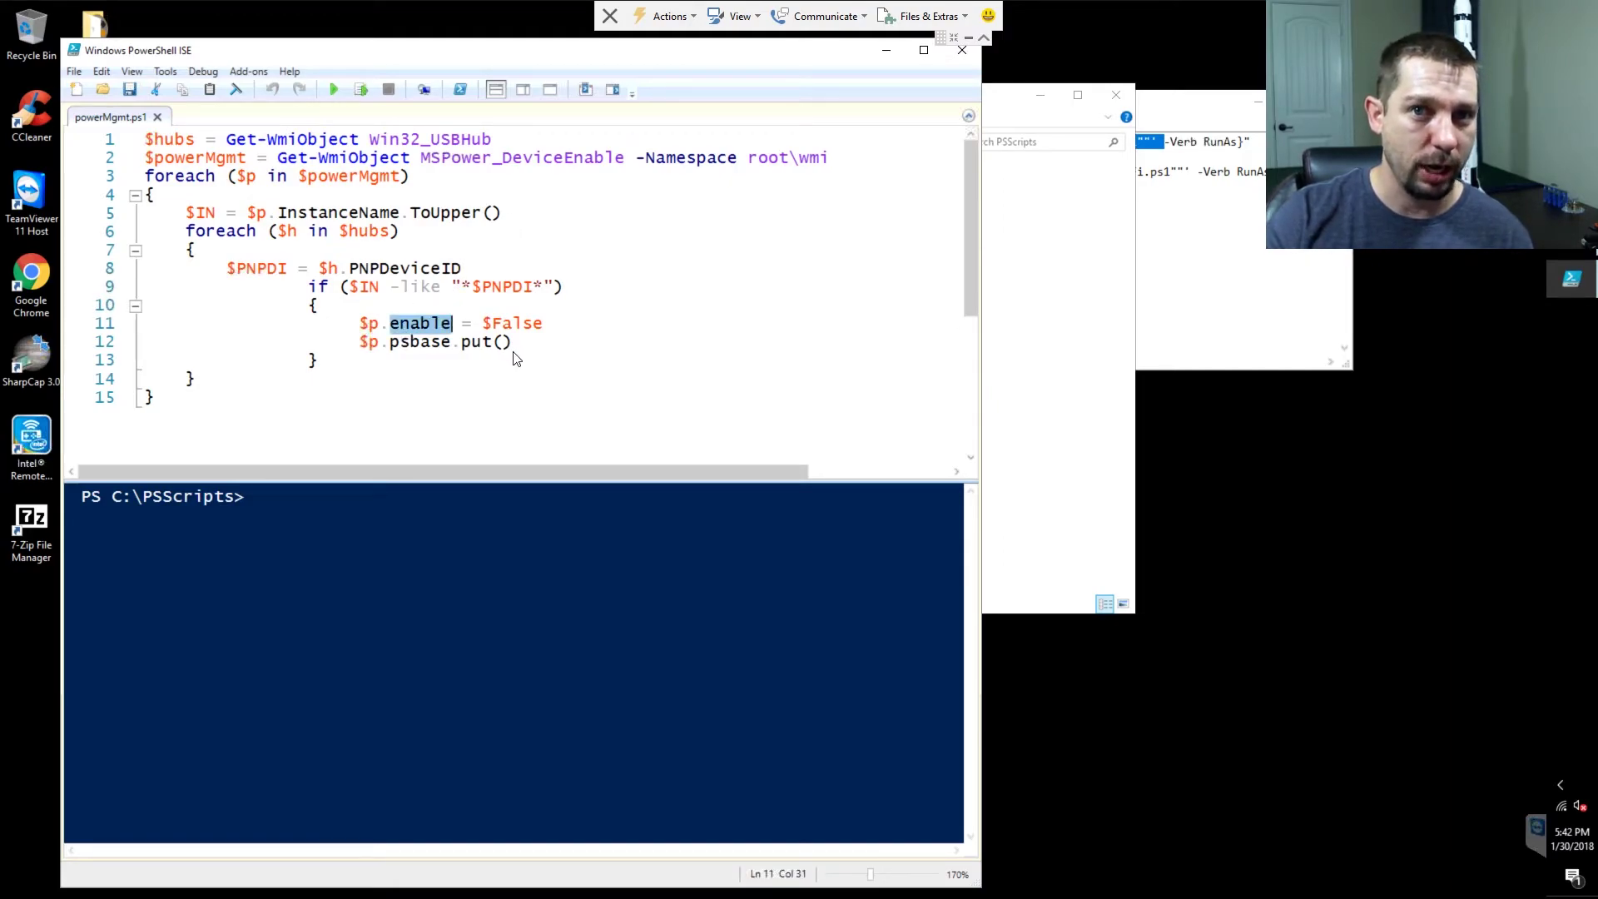
{"action": "double_click", "coordinate": [534, 325]}
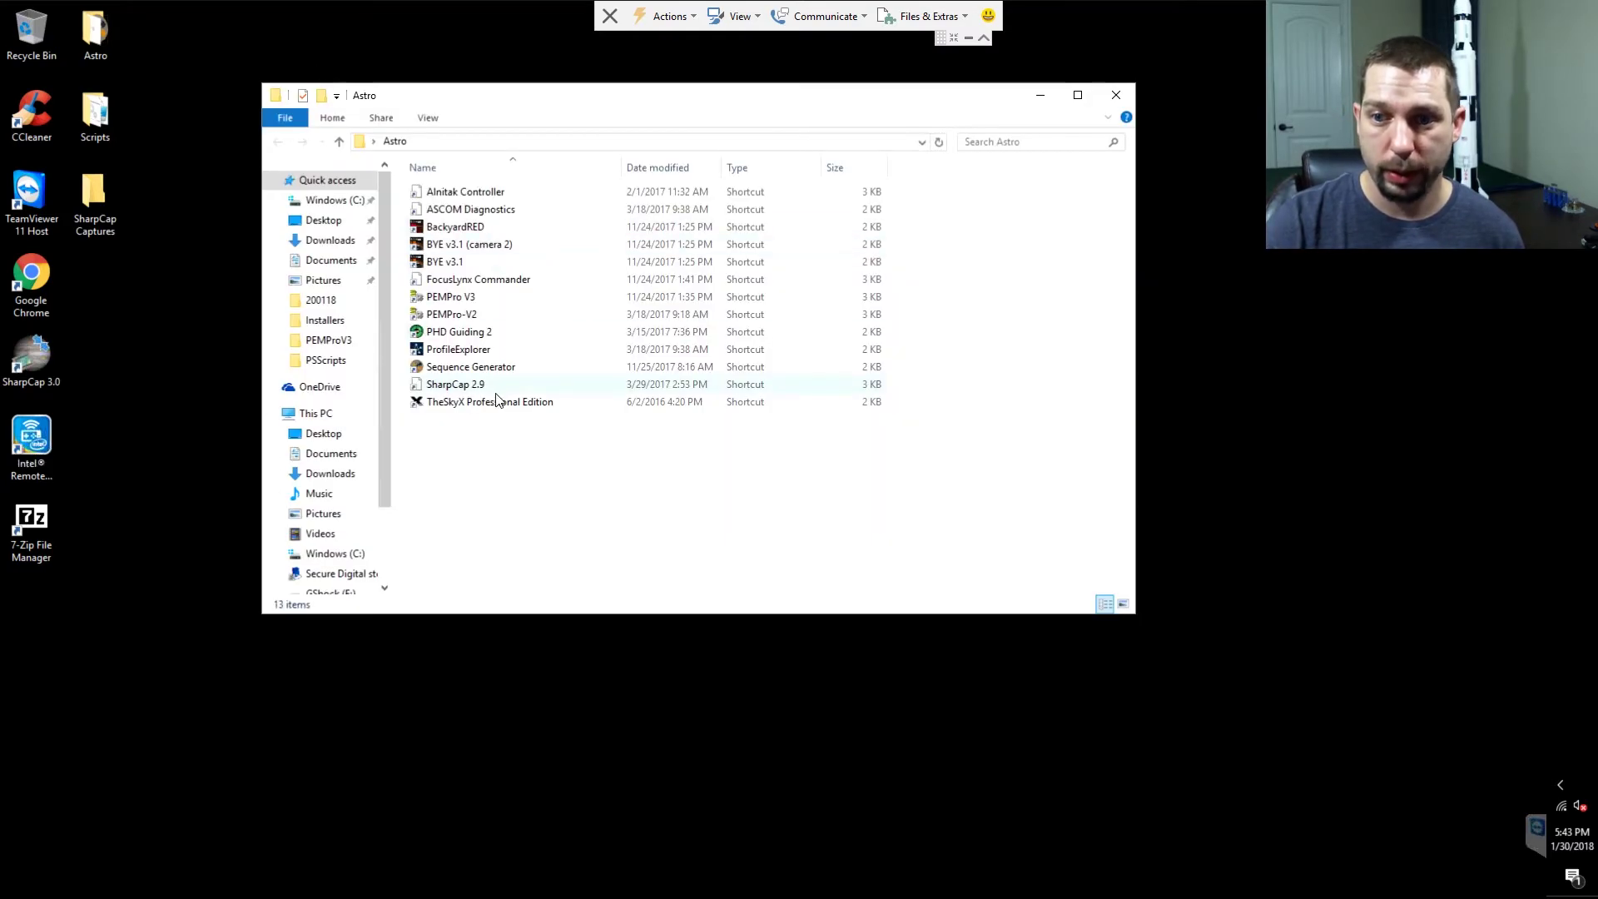
Launch TheSkyX, connect the Paramount MYT mount, send it home, then minimize TheSkyX.
{"action": "left_click", "coordinate": [422, 406]}
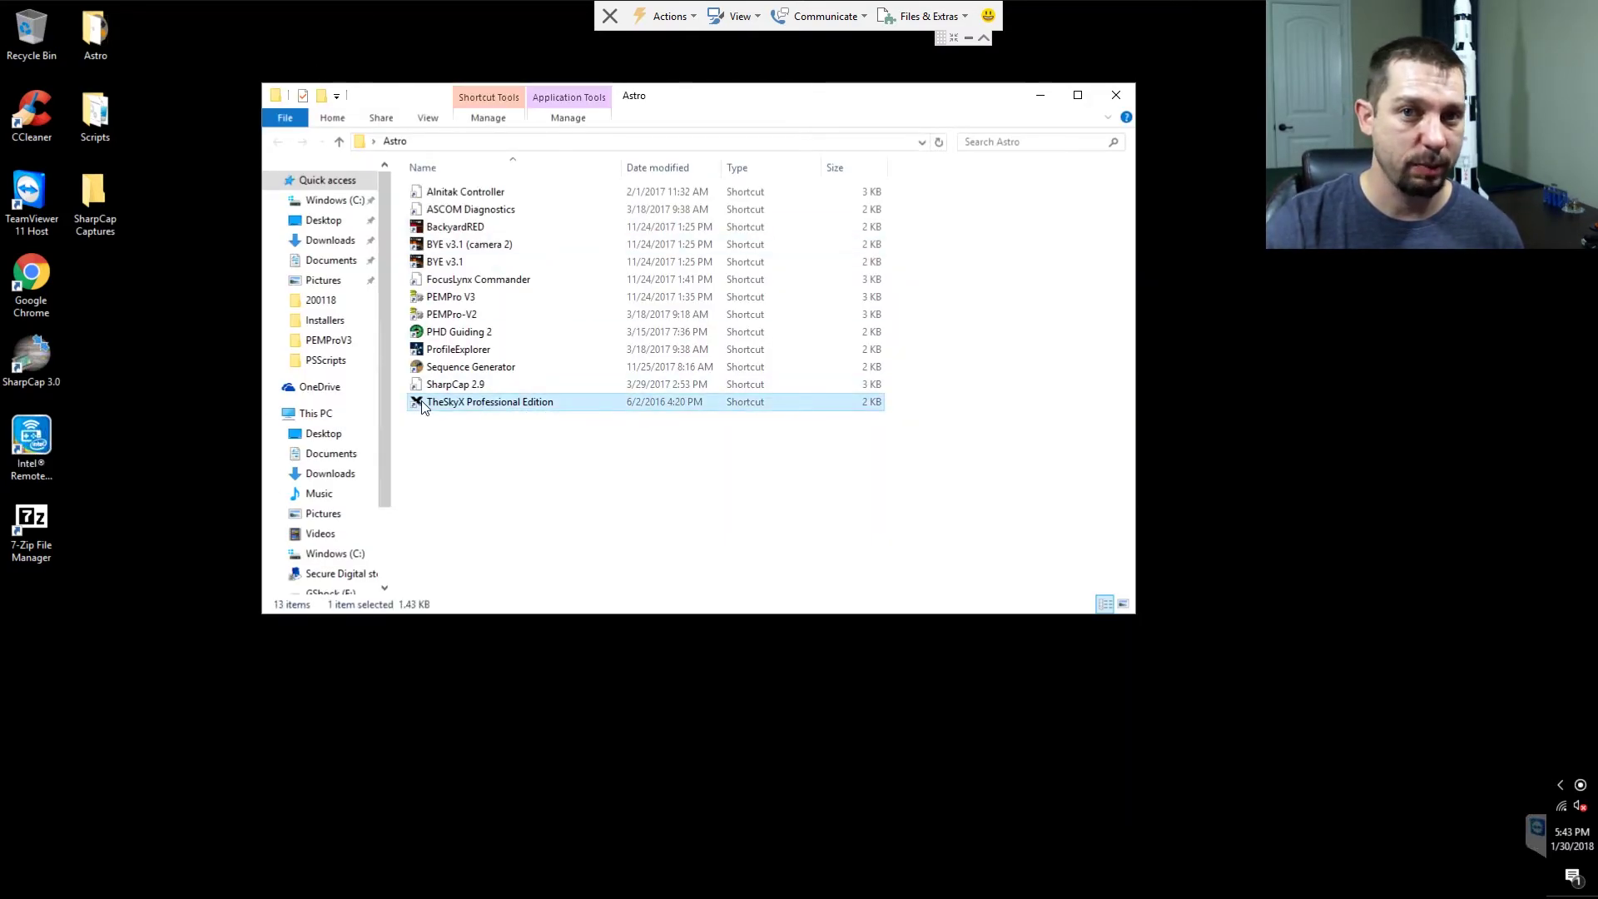
{"action": "double_click", "coordinate": [422, 406]}
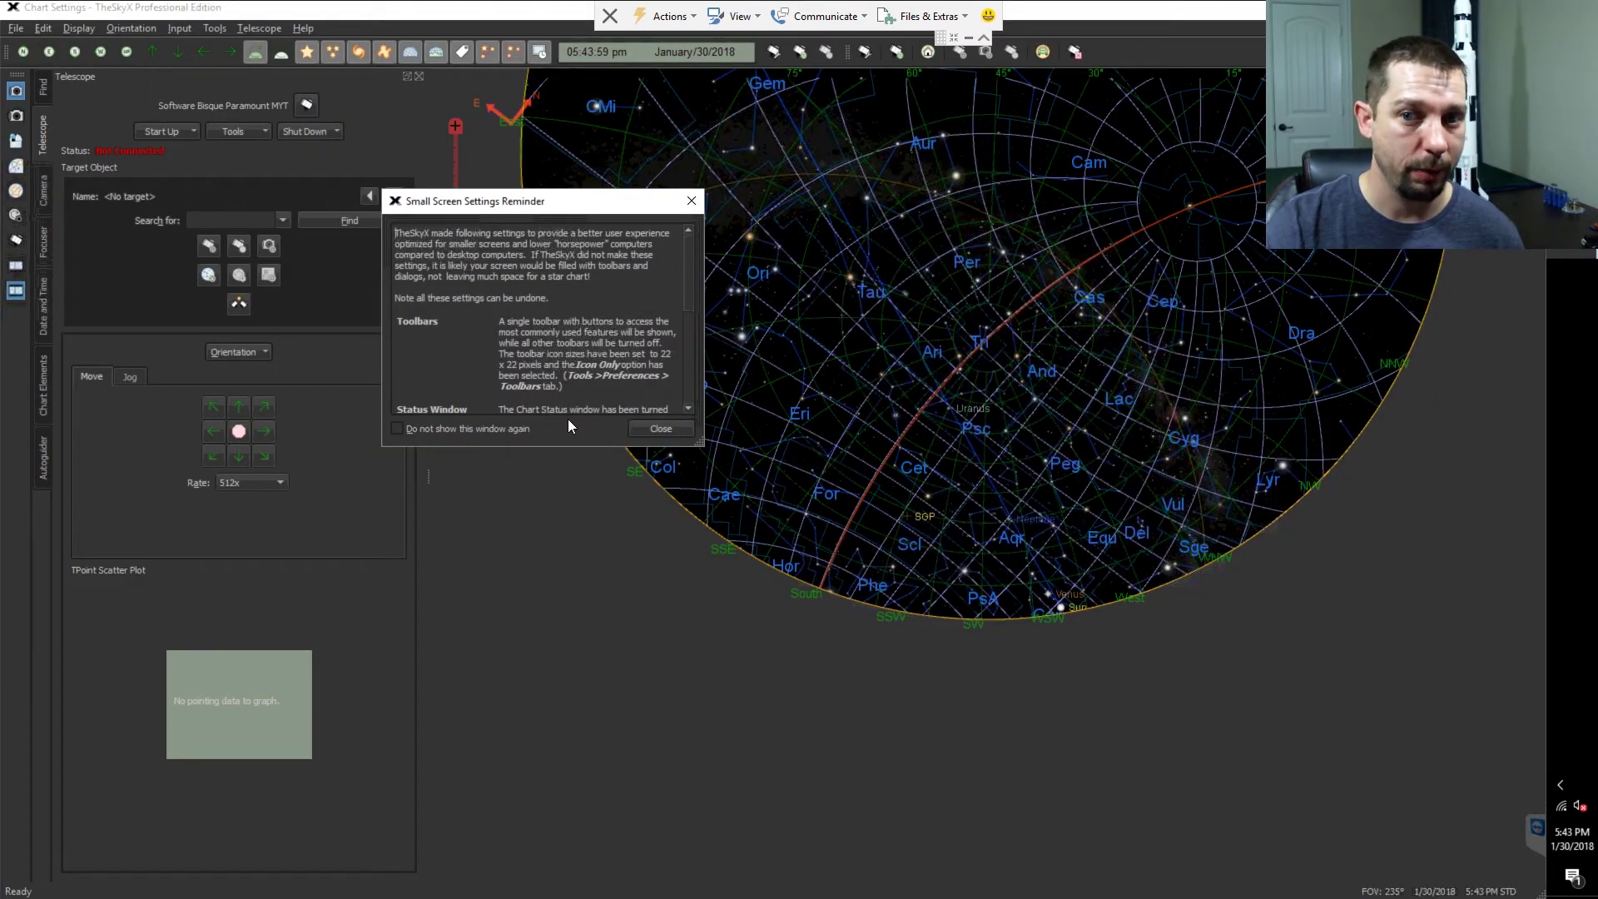
{"action": "left_click", "coordinate": [651, 428]}
{"action": "left_click", "coordinate": [166, 131]}
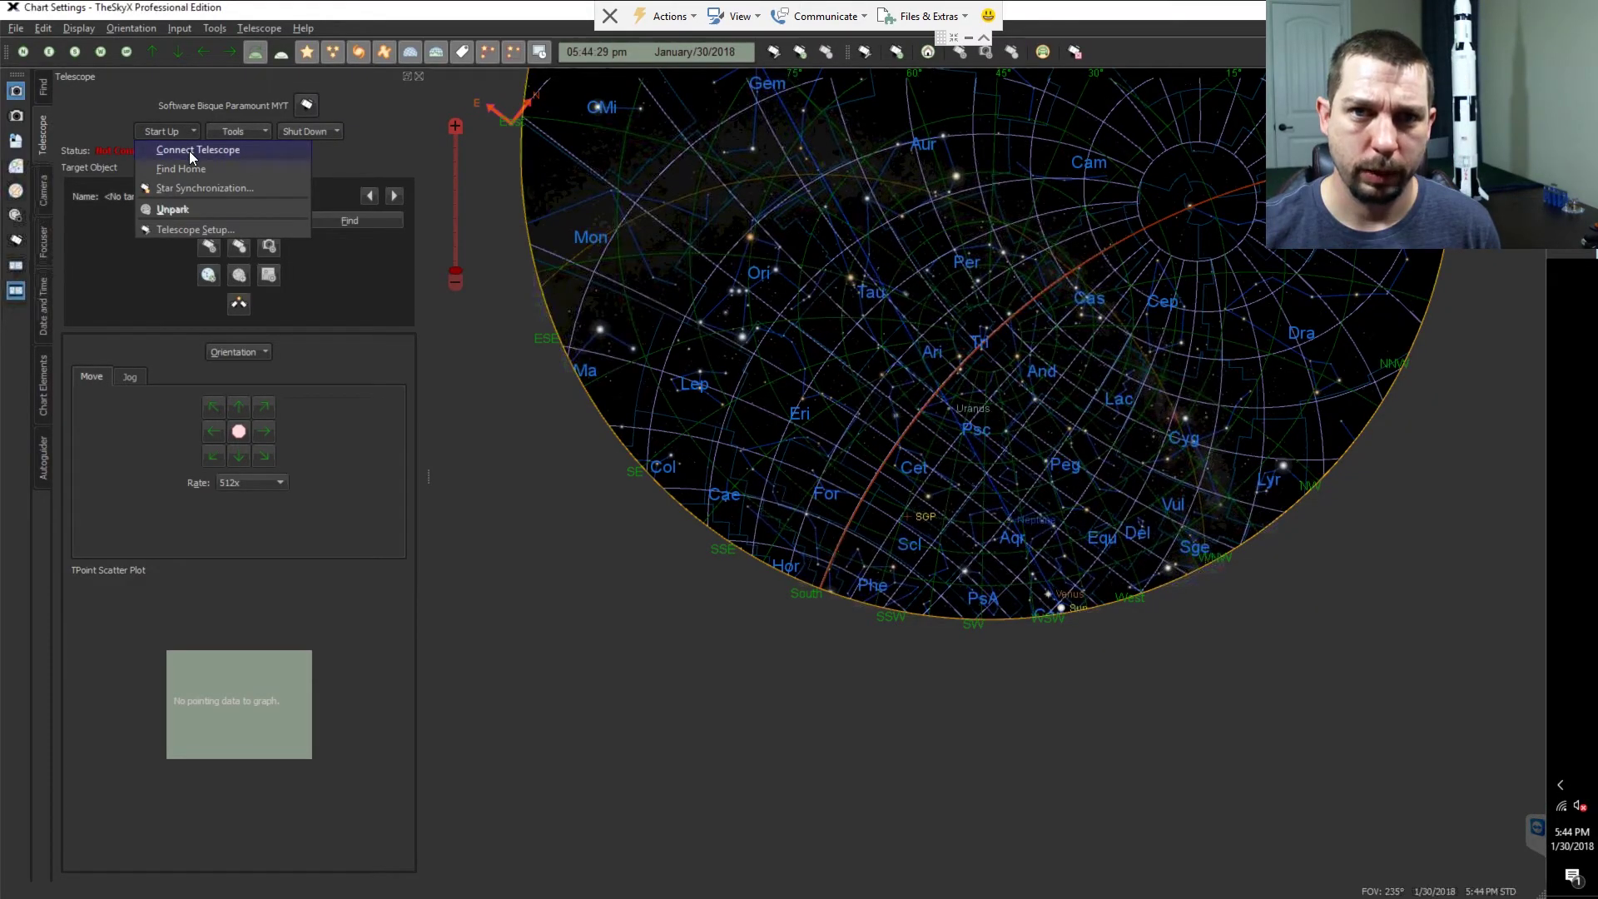
{"action": "left_click", "coordinate": [188, 152]}
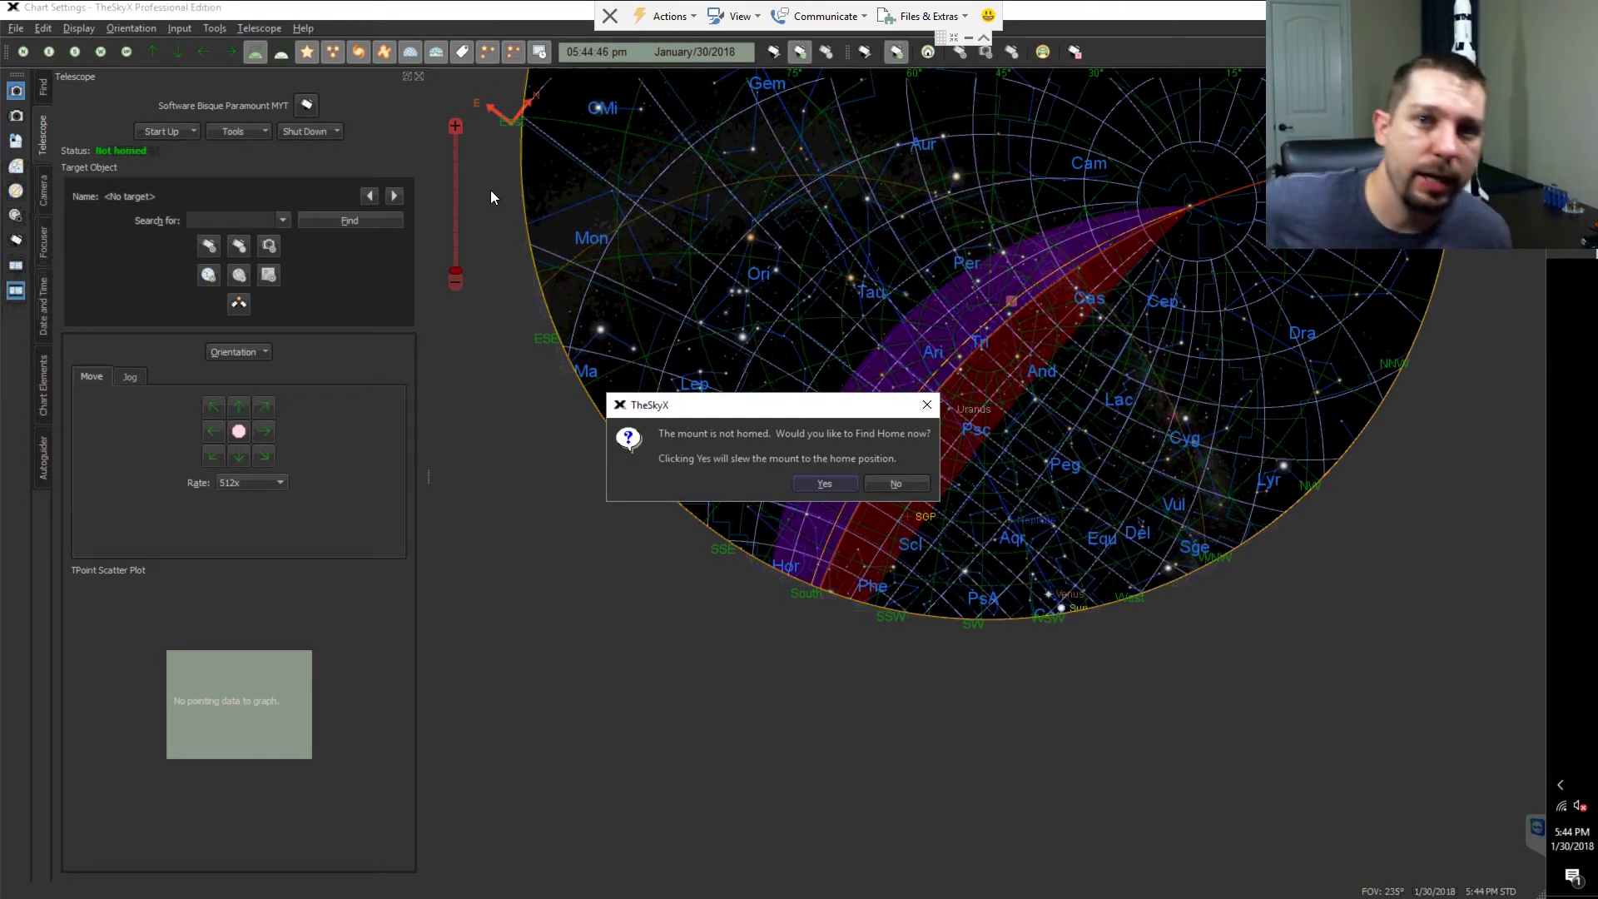
{"action": "left_click", "coordinate": [840, 488]}
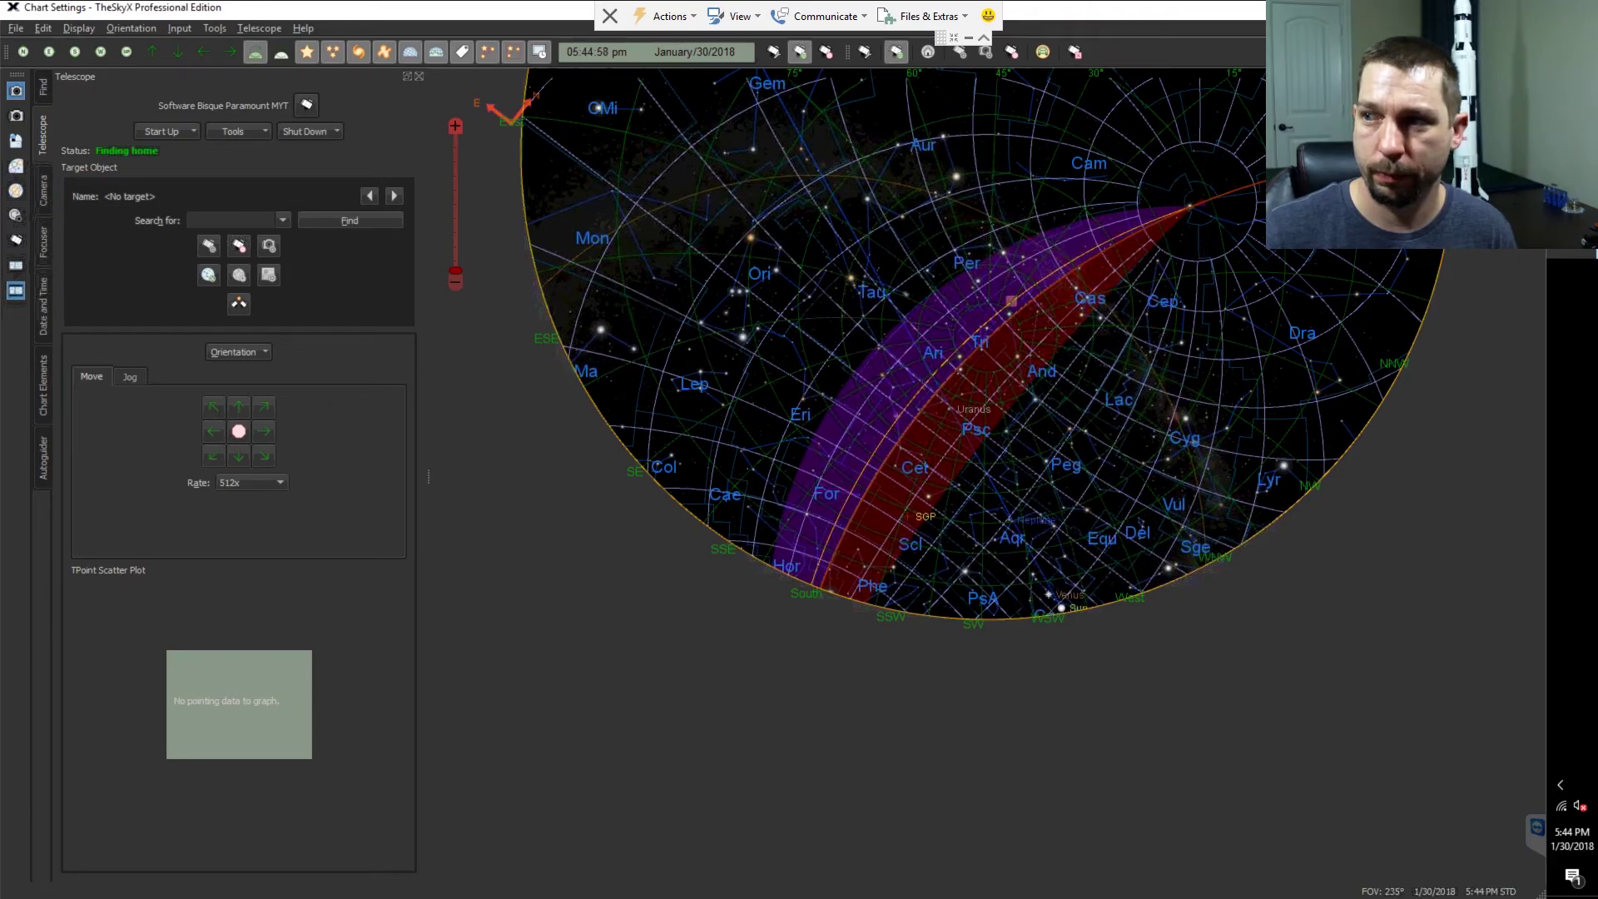
{"action": "left_click", "coordinate": [1579, 8]}
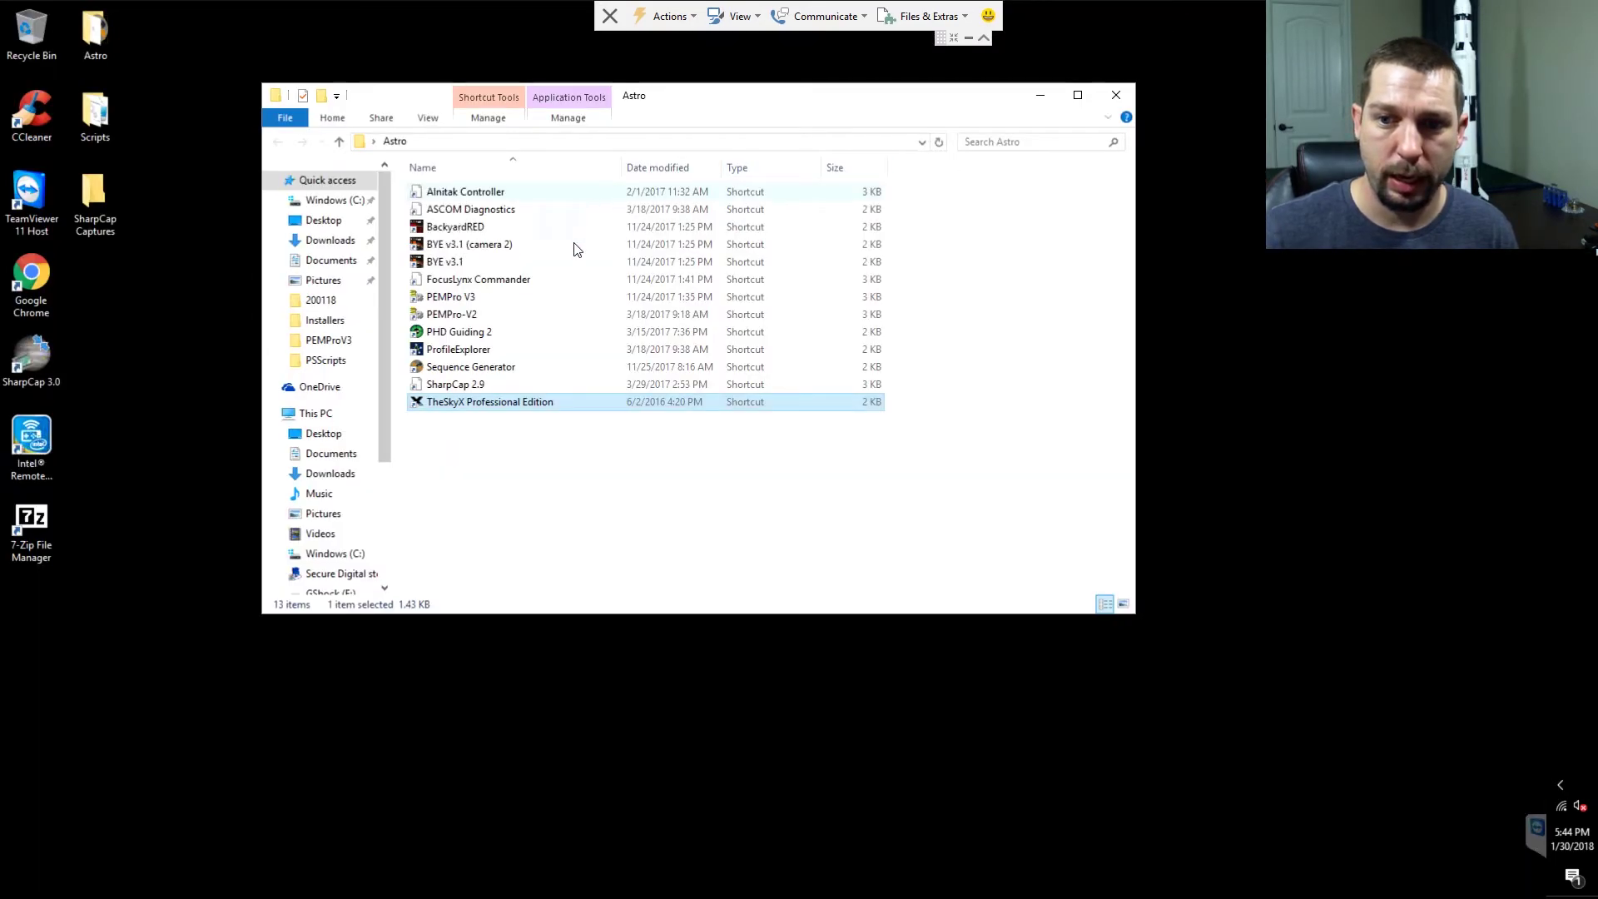
Launch PHD2 Guiding from the Astro folder and look through its File options.
{"action": "left_click", "coordinate": [434, 336]}
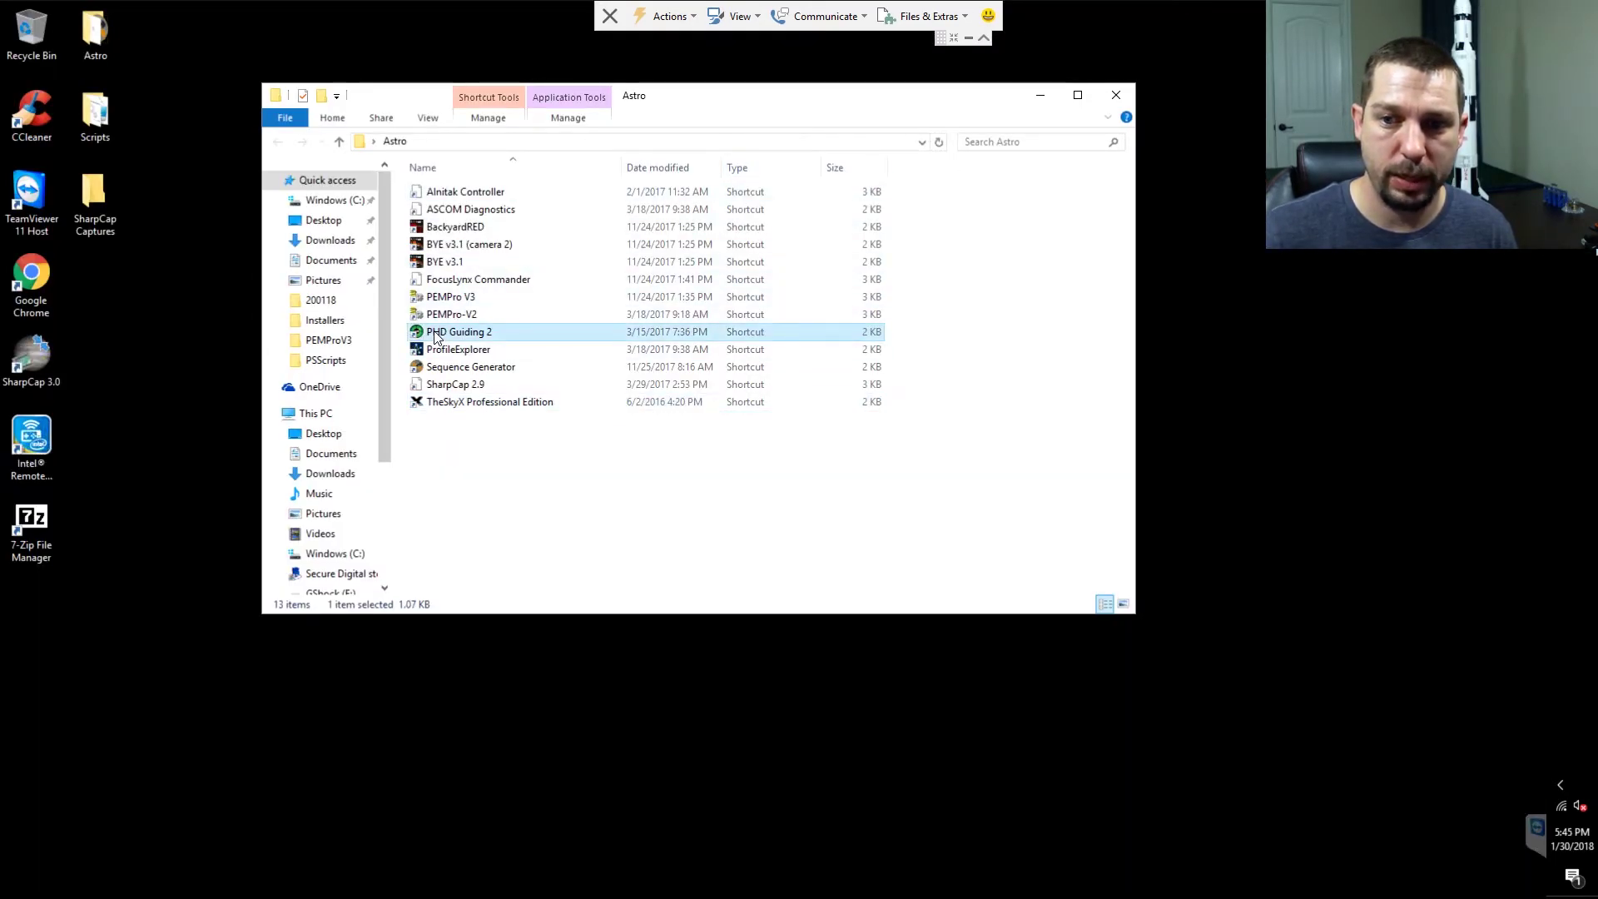
{"action": "double_click", "coordinate": [434, 336]}
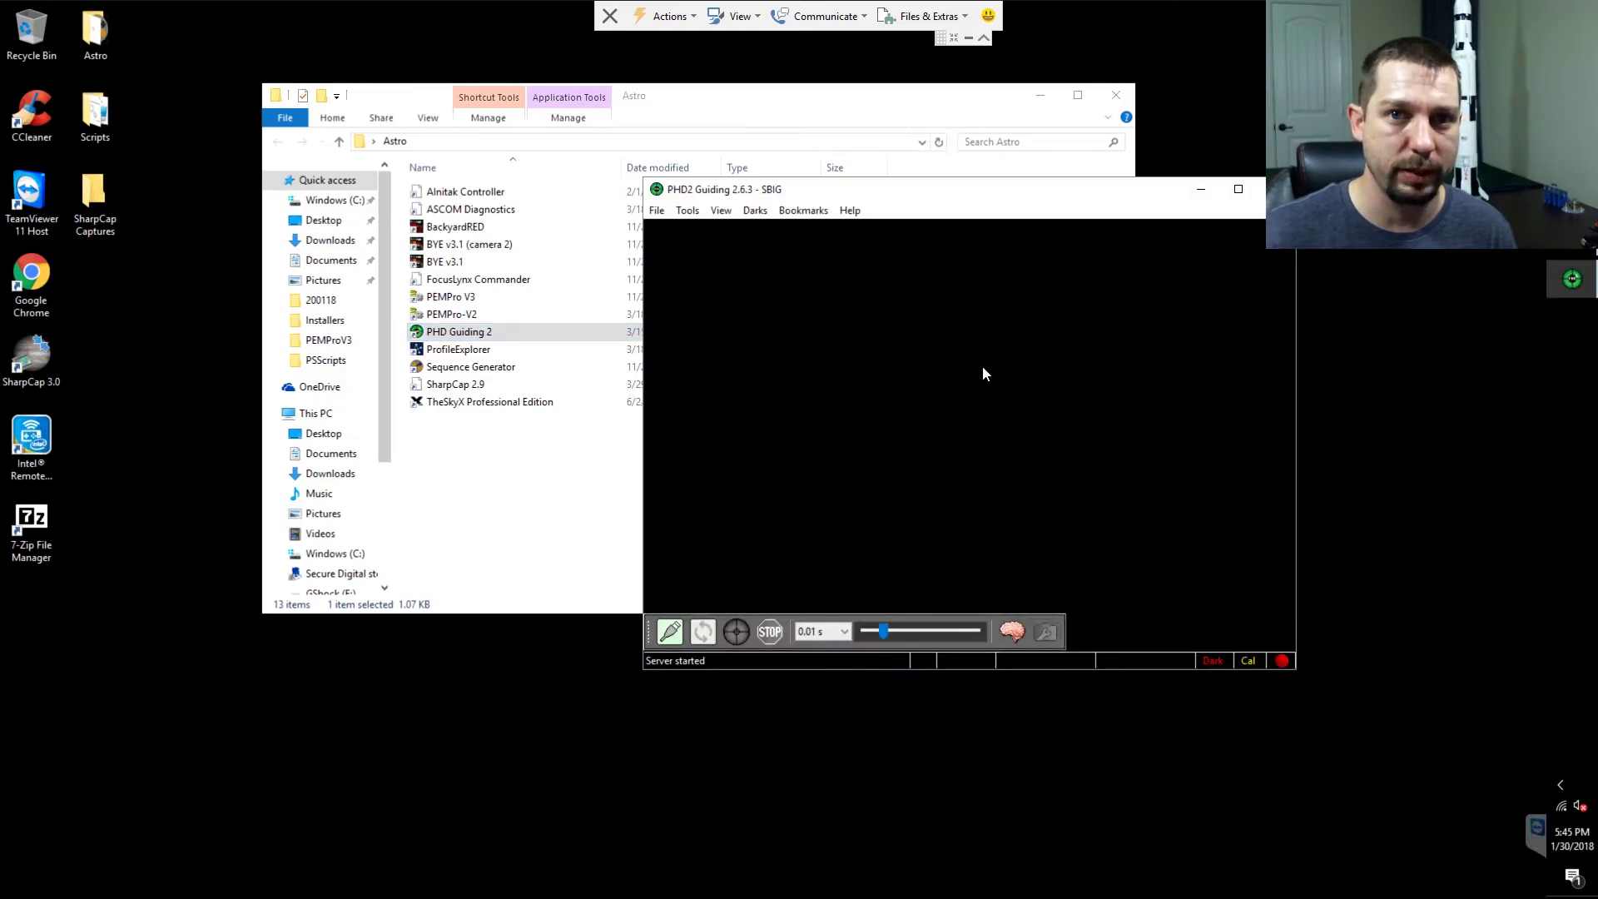
{"action": "left_click", "coordinate": [656, 213]}
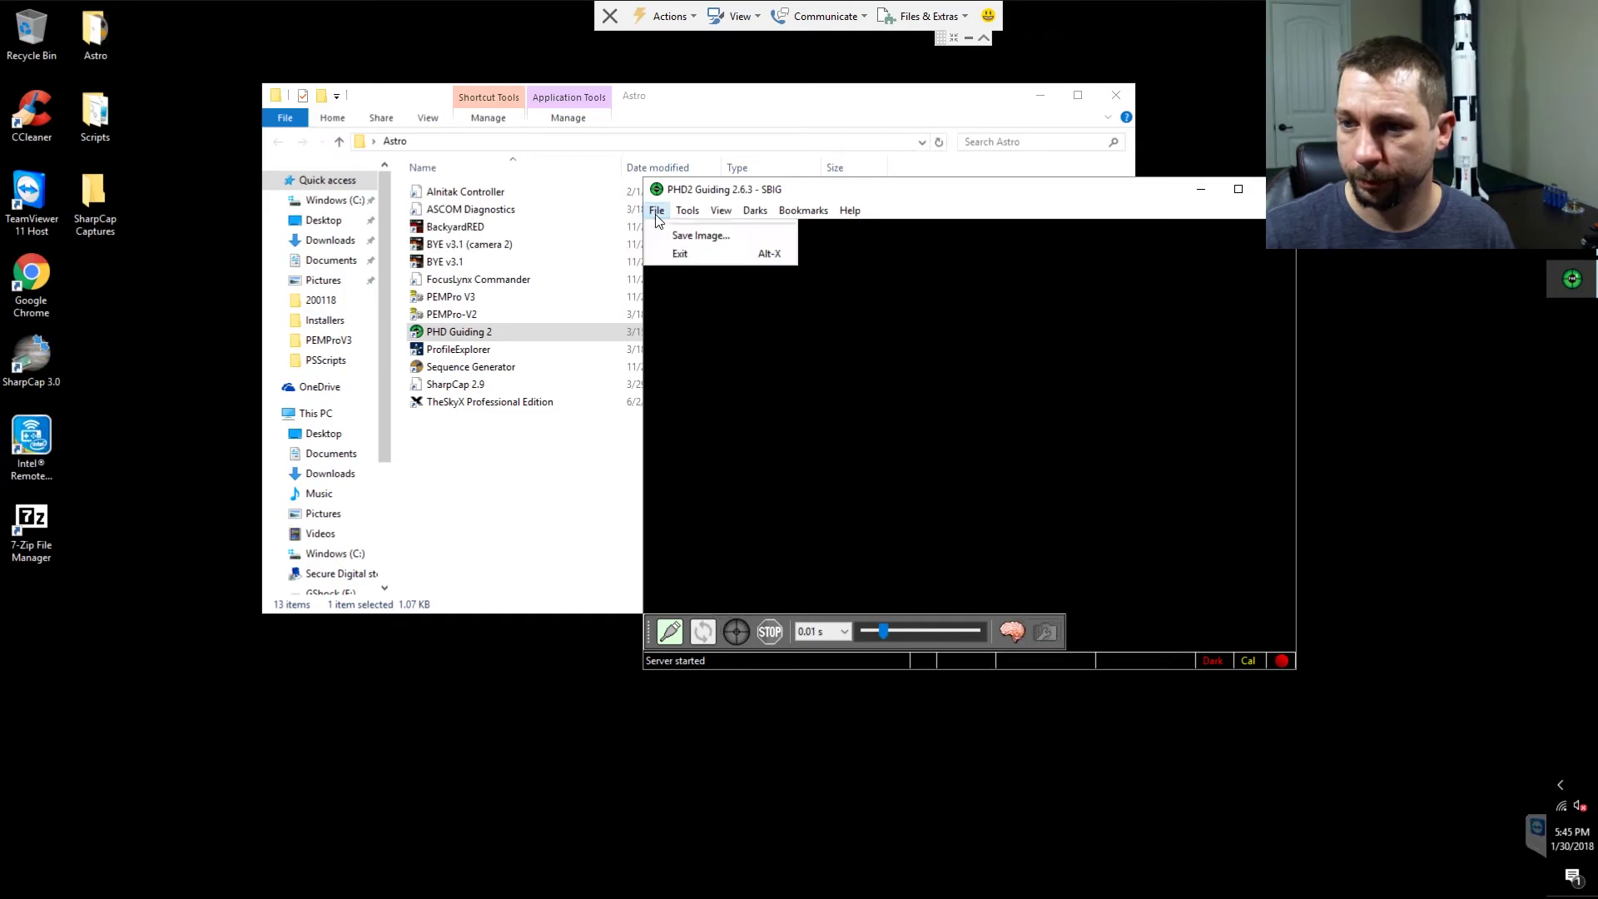
Connect the ZWO ASI Camera and TheSky mount driver, then start looping exposures.
{"action": "mouse_move", "coordinate": [716, 219]}
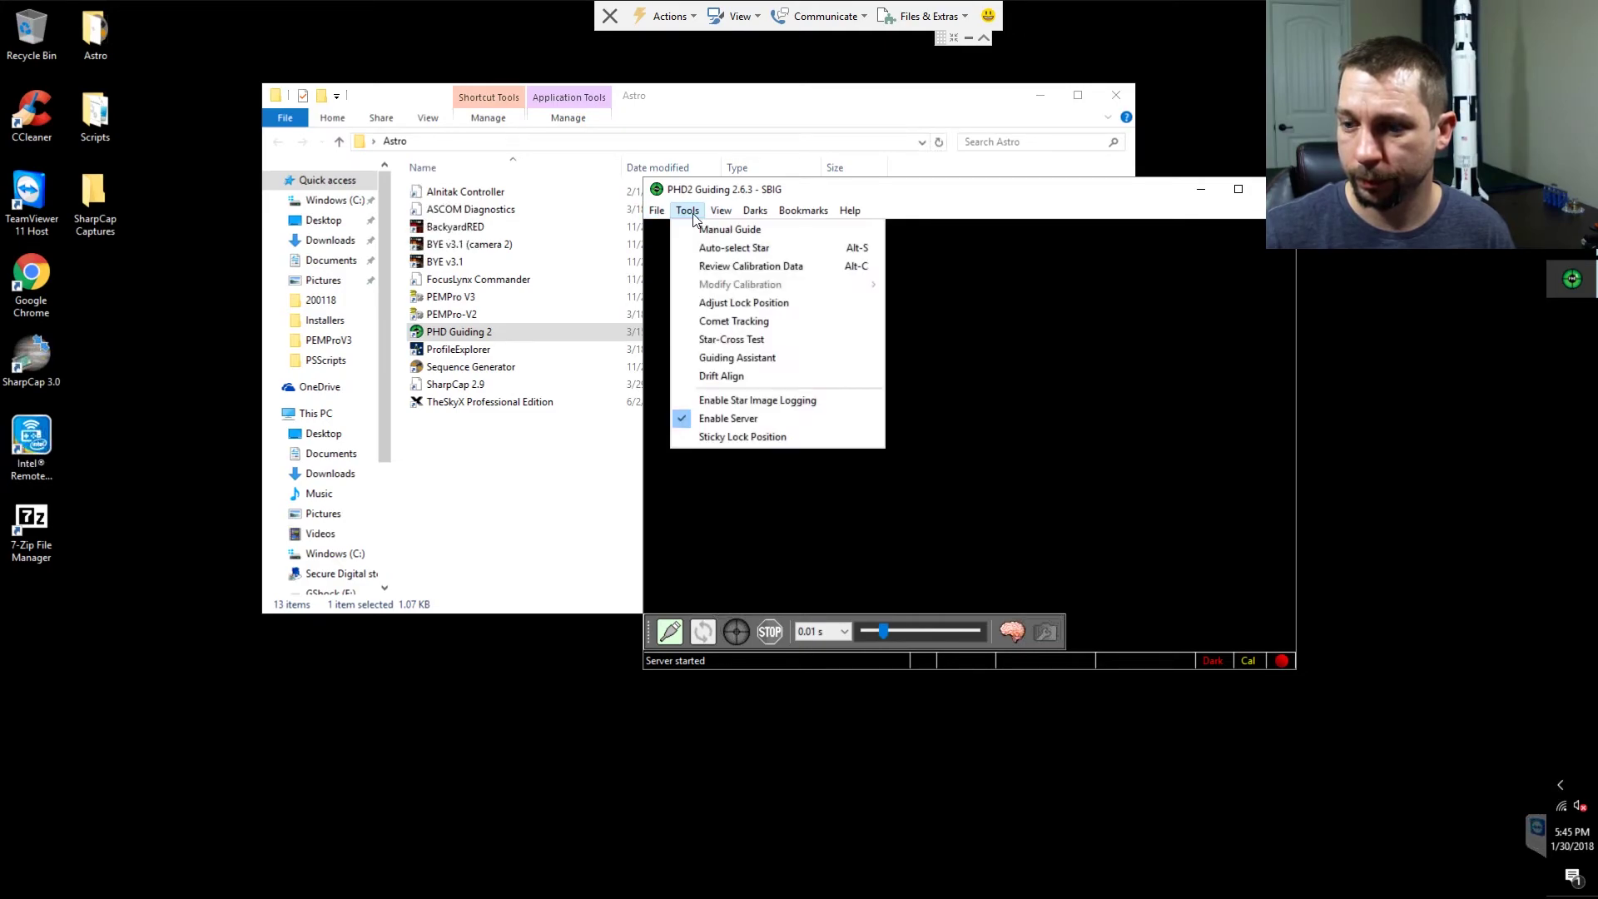
{"action": "left_click", "coordinate": [670, 632]}
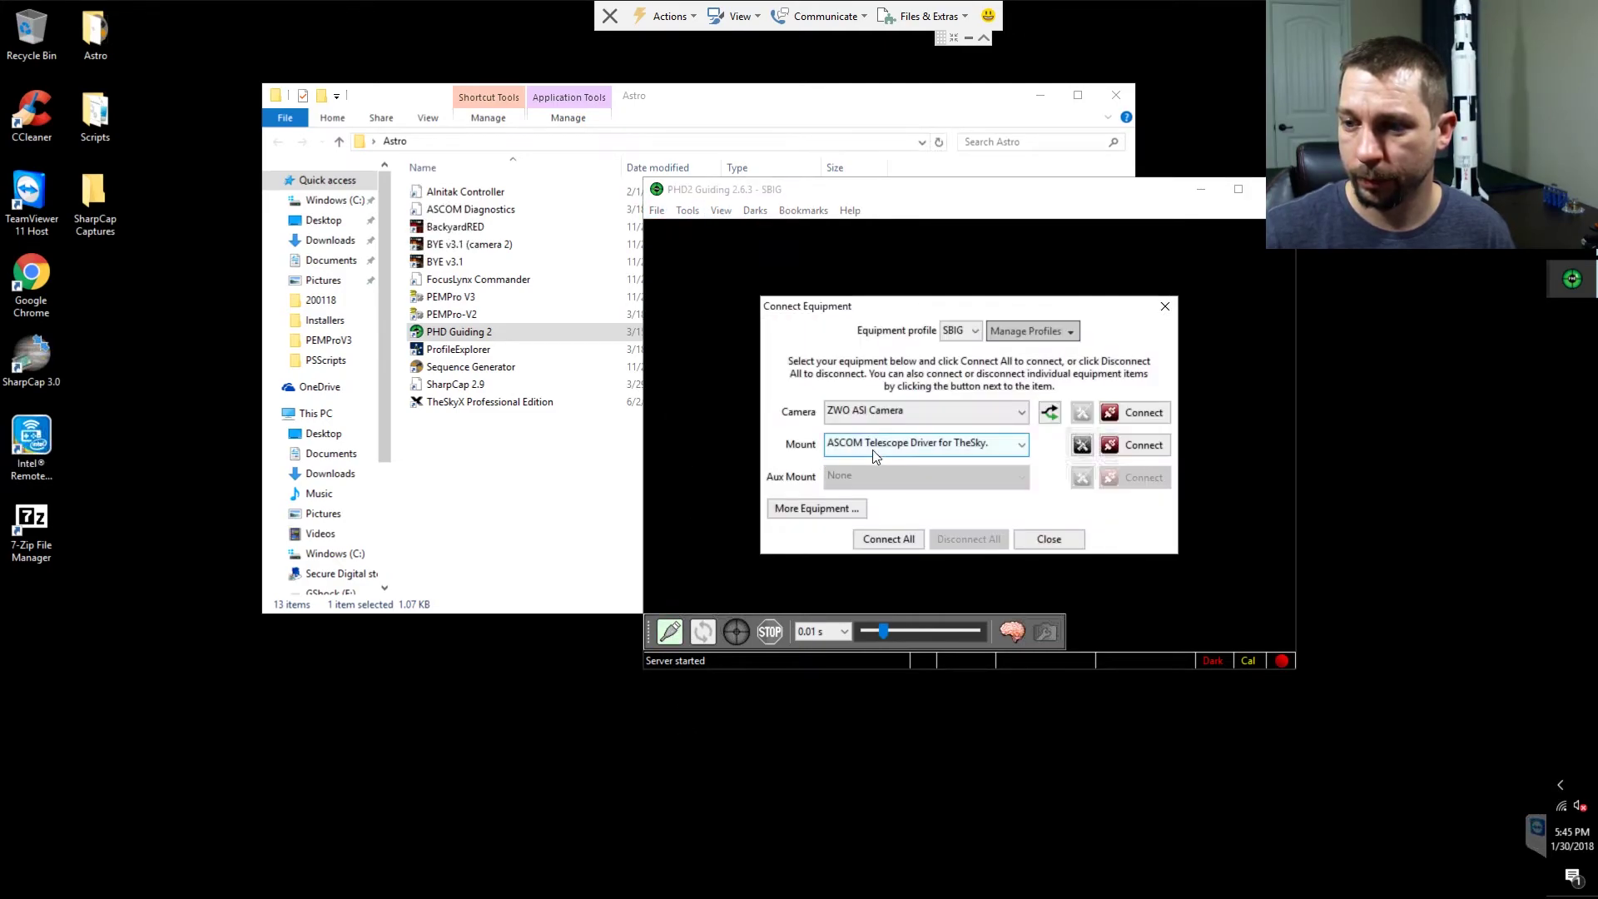
{"action": "left_click", "coordinate": [1135, 412]}
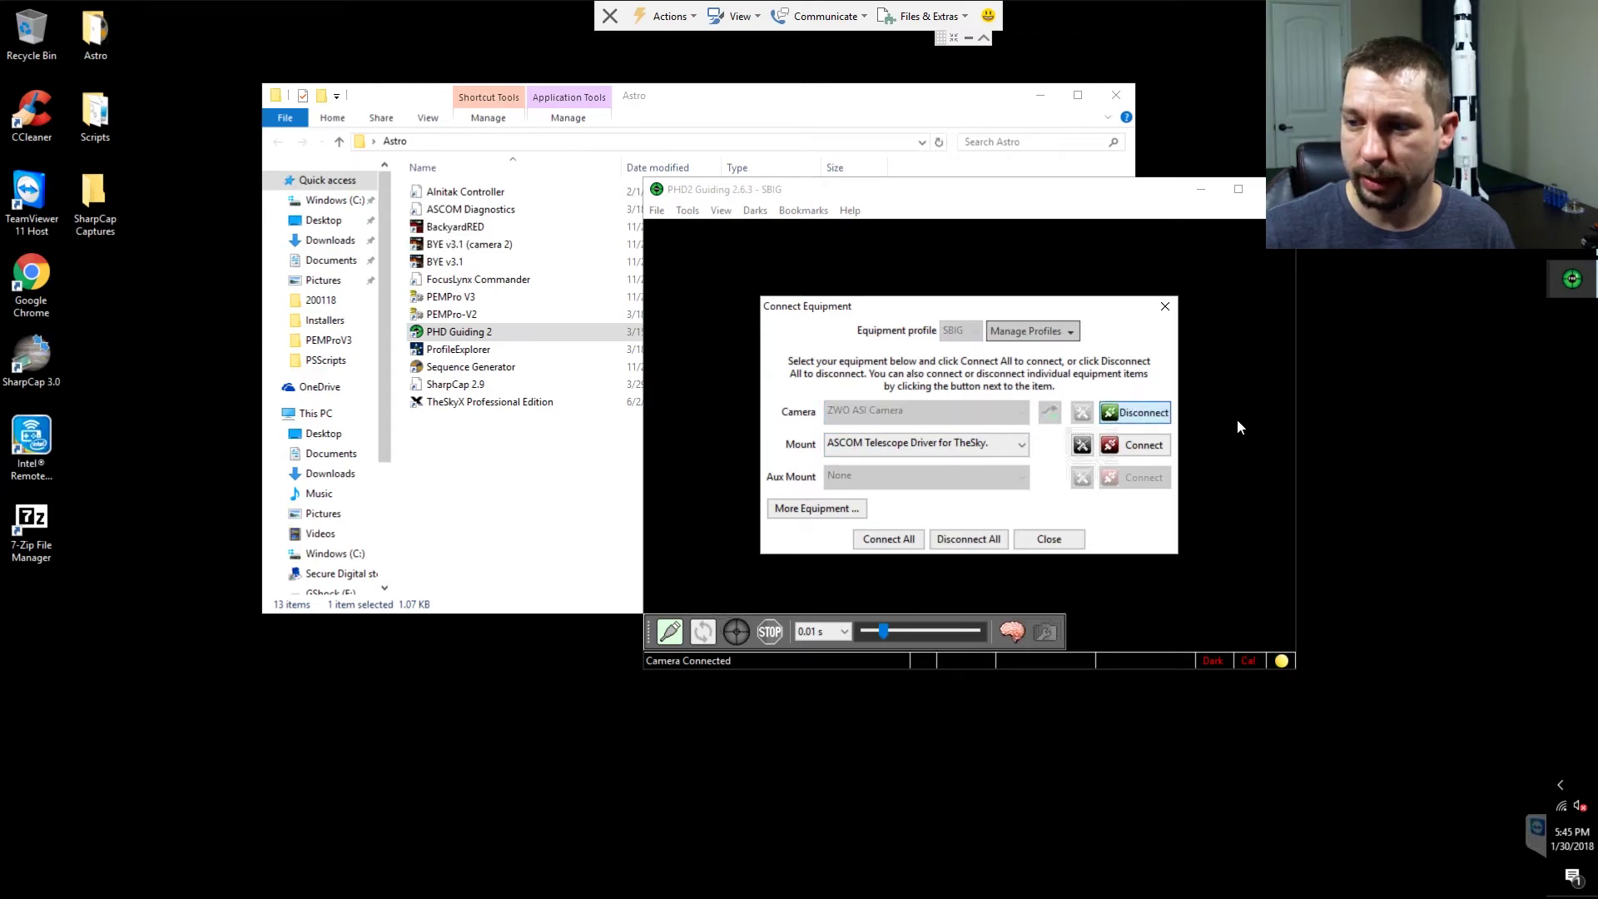
{"action": "left_click", "coordinate": [1135, 446]}
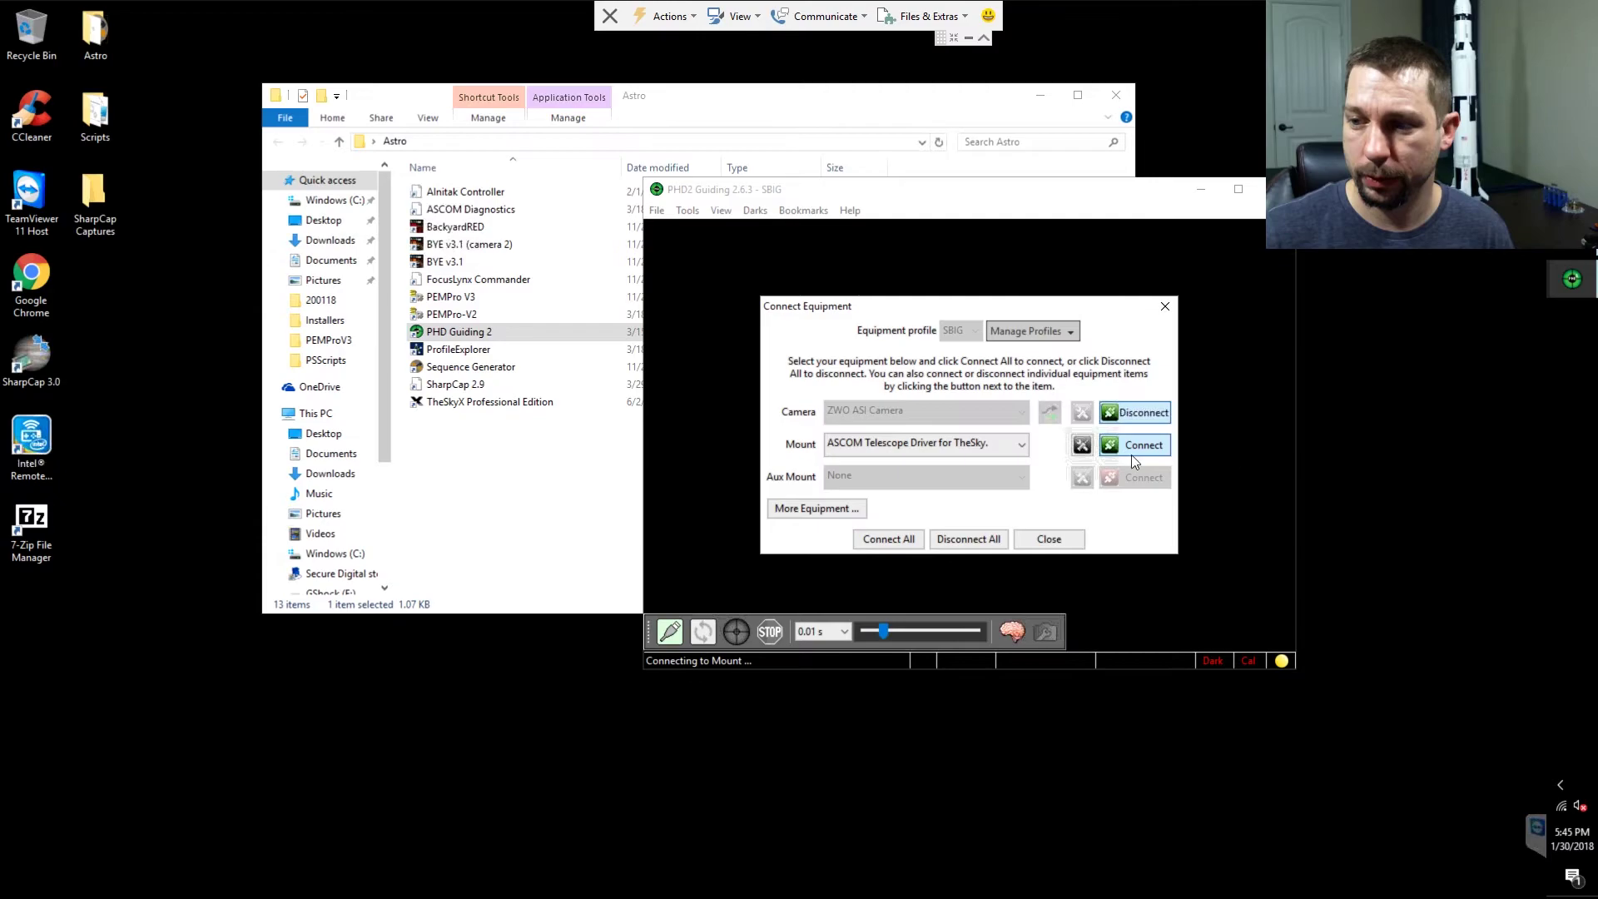
{"action": "left_click", "coordinate": [1061, 543]}
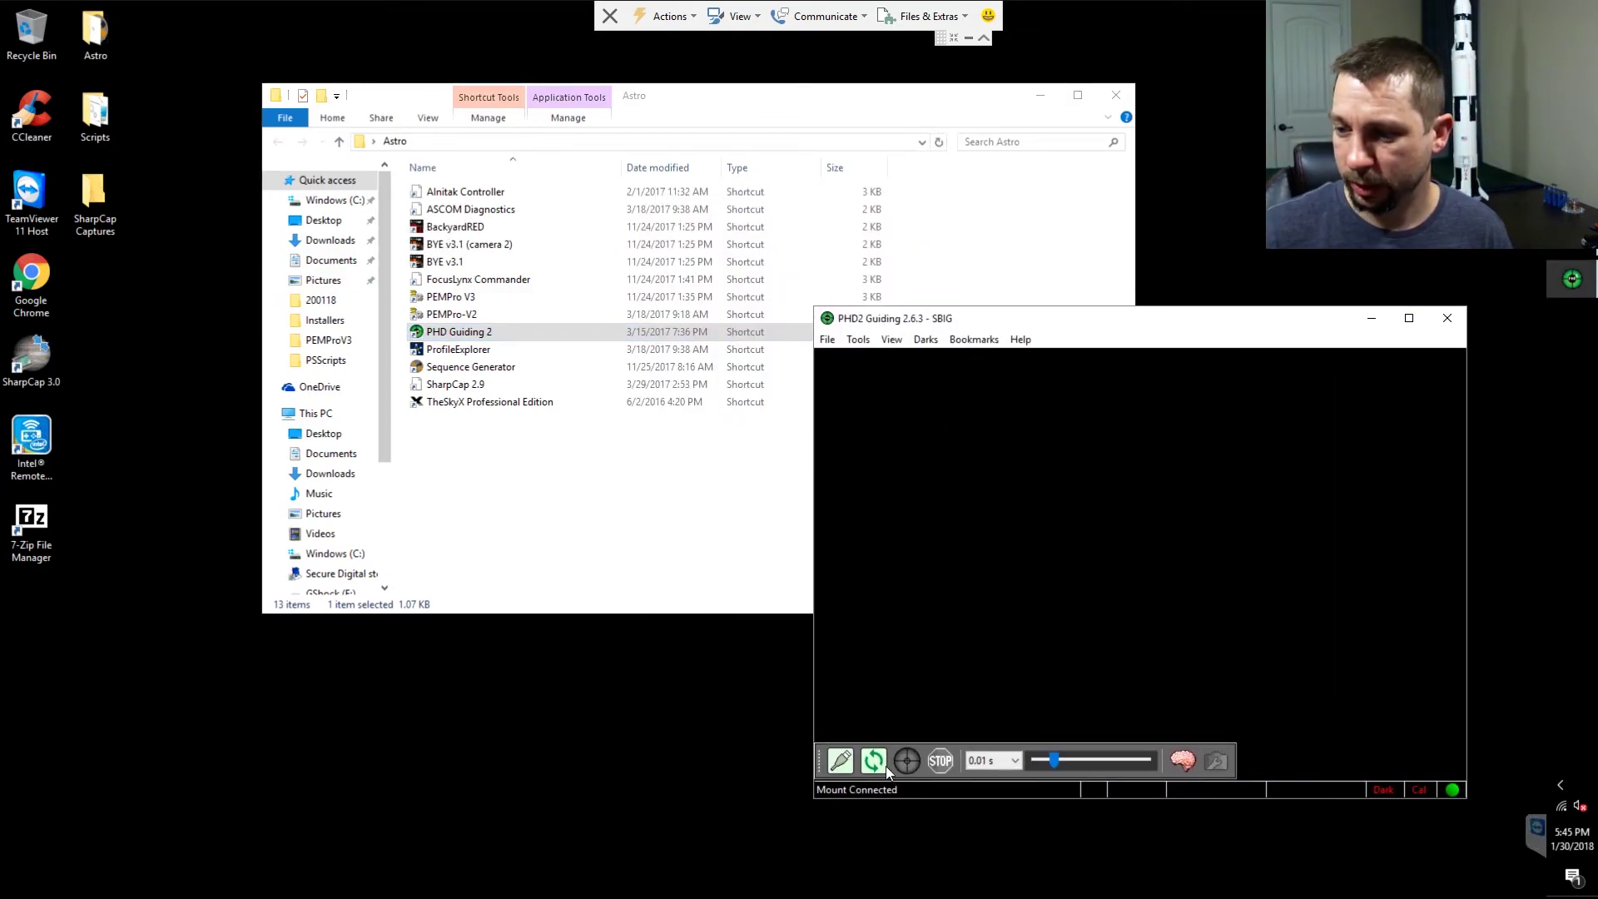
{"action": "left_click", "coordinate": [874, 761]}
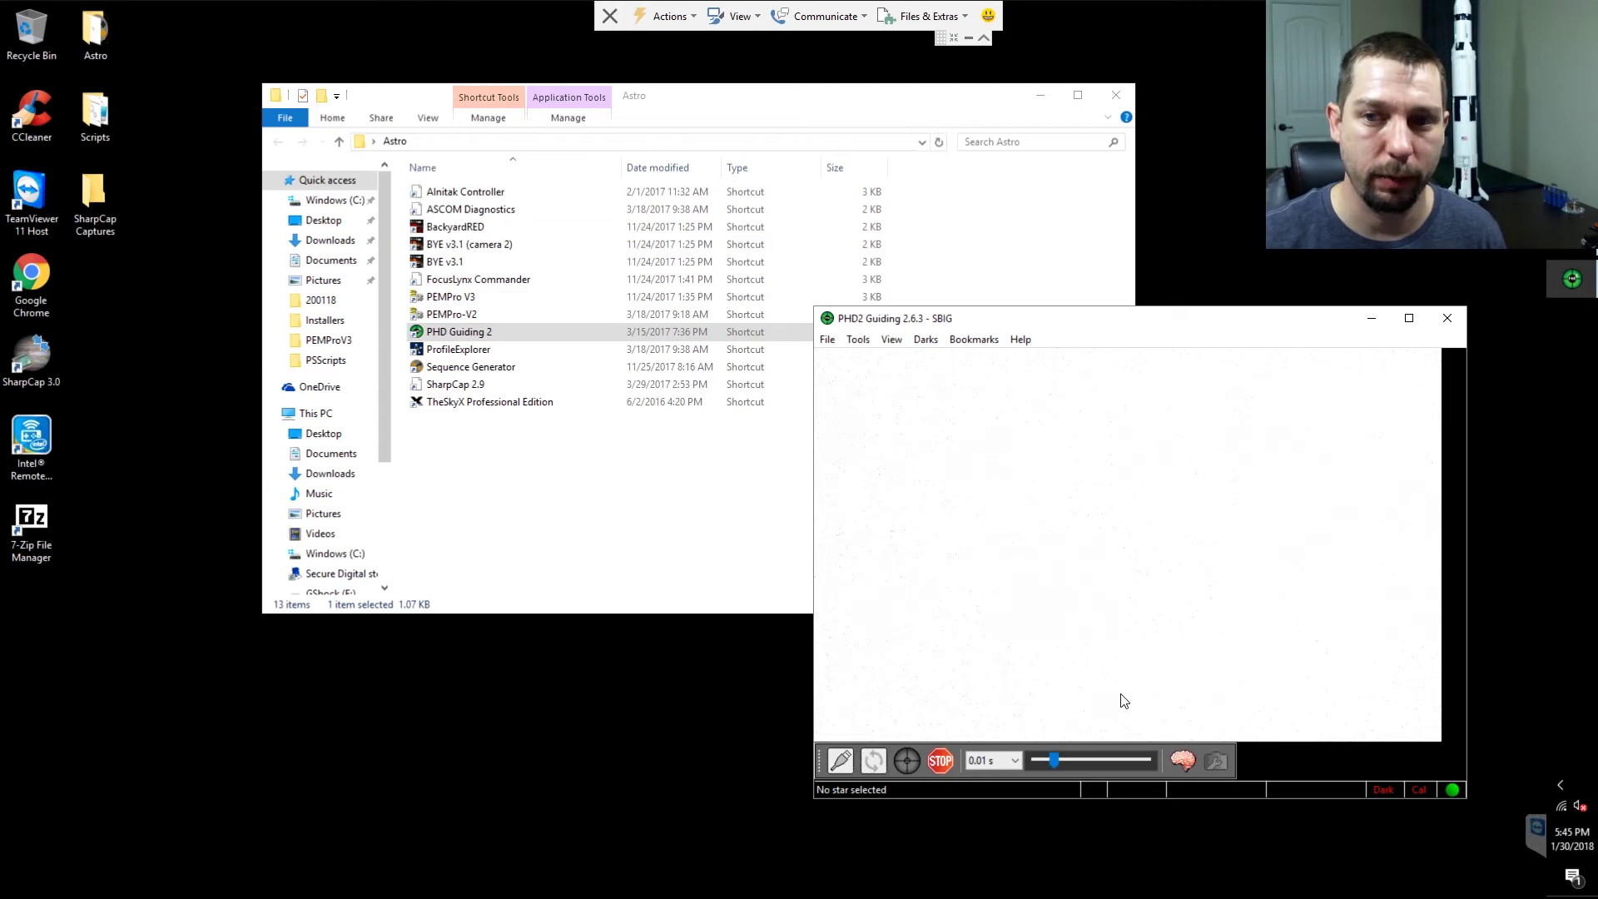
Move the Astro folder up-left, launch Sequence Generator, and dismiss its new version notice.
{"action": "left_click", "coordinate": [618, 94]}
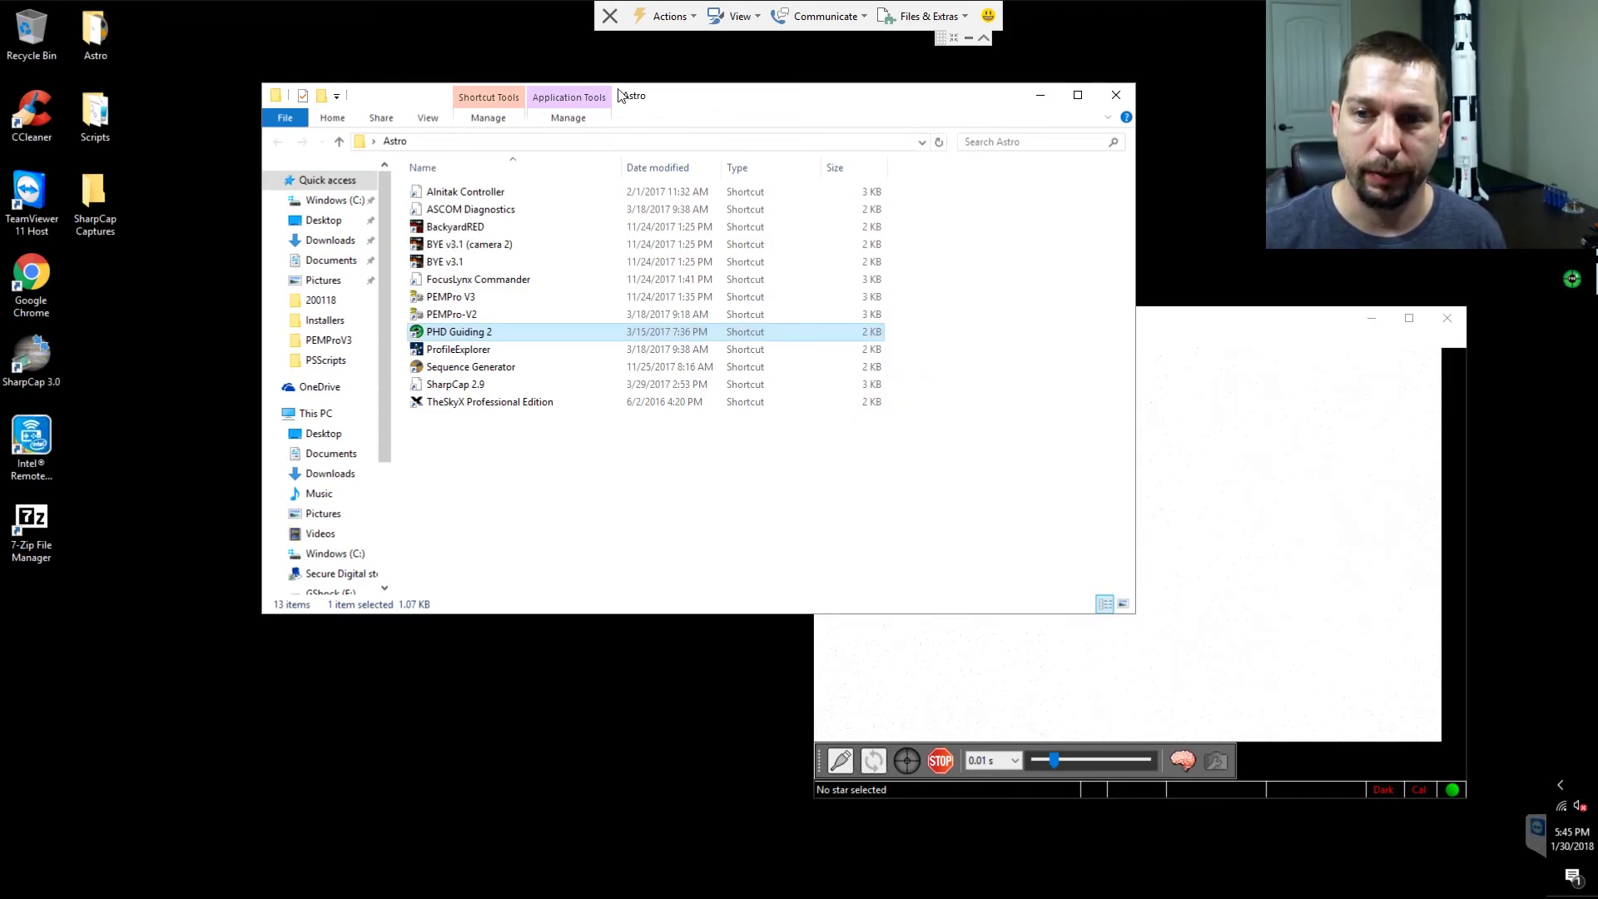
{"action": "left_click_drag", "start_coordinate": [639, 89], "coordinate": [492, 55]}
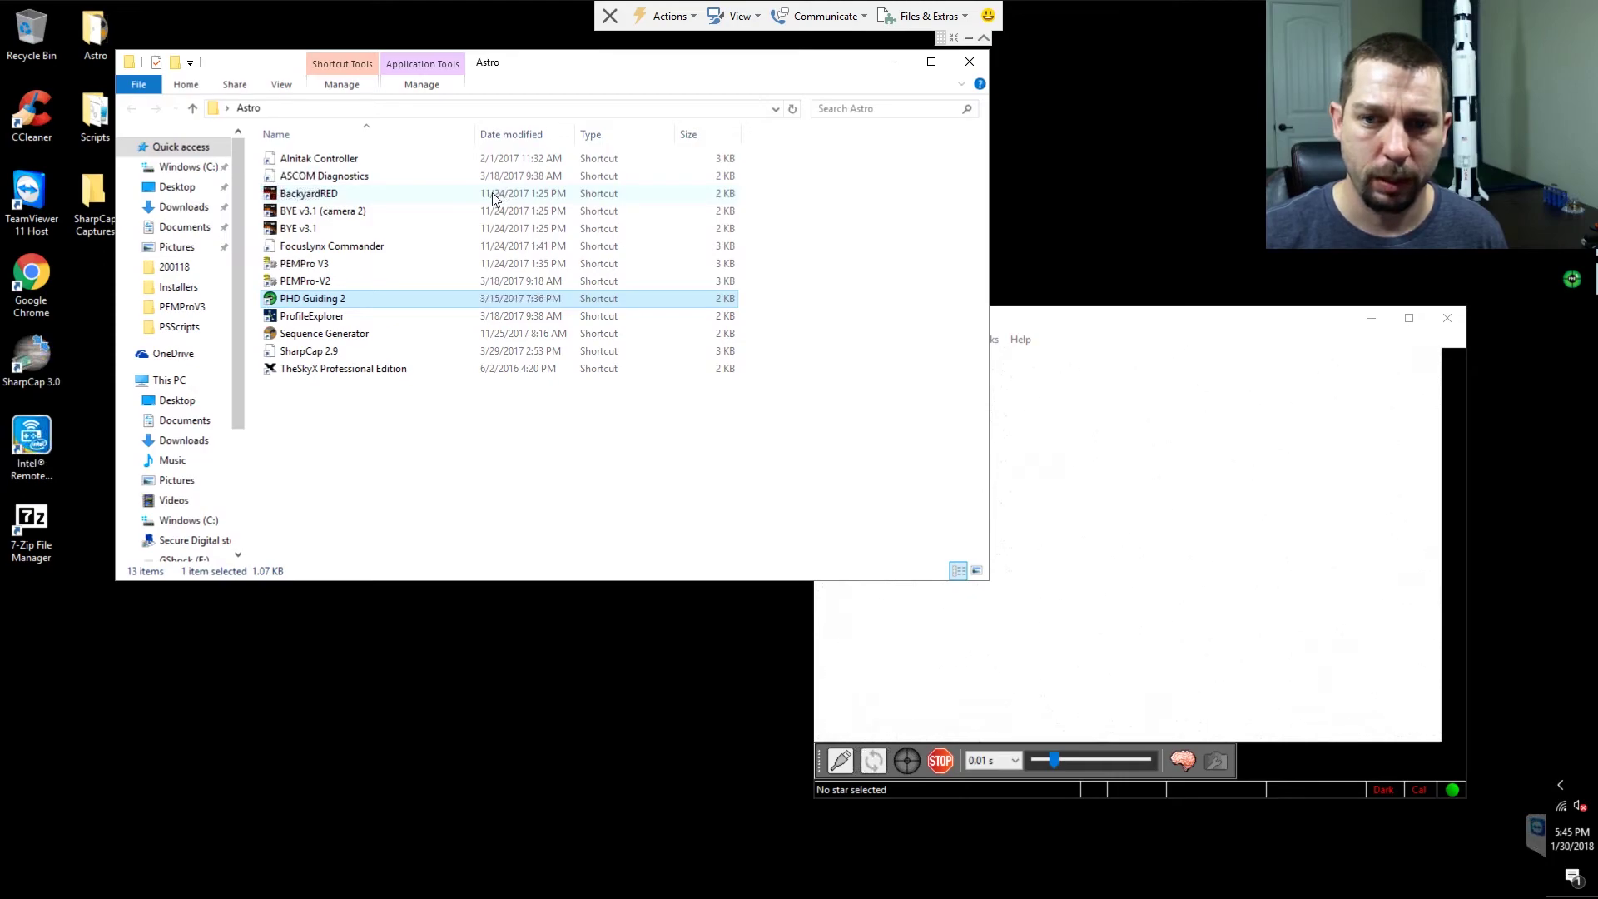
{"action": "double_click", "coordinate": [339, 334]}
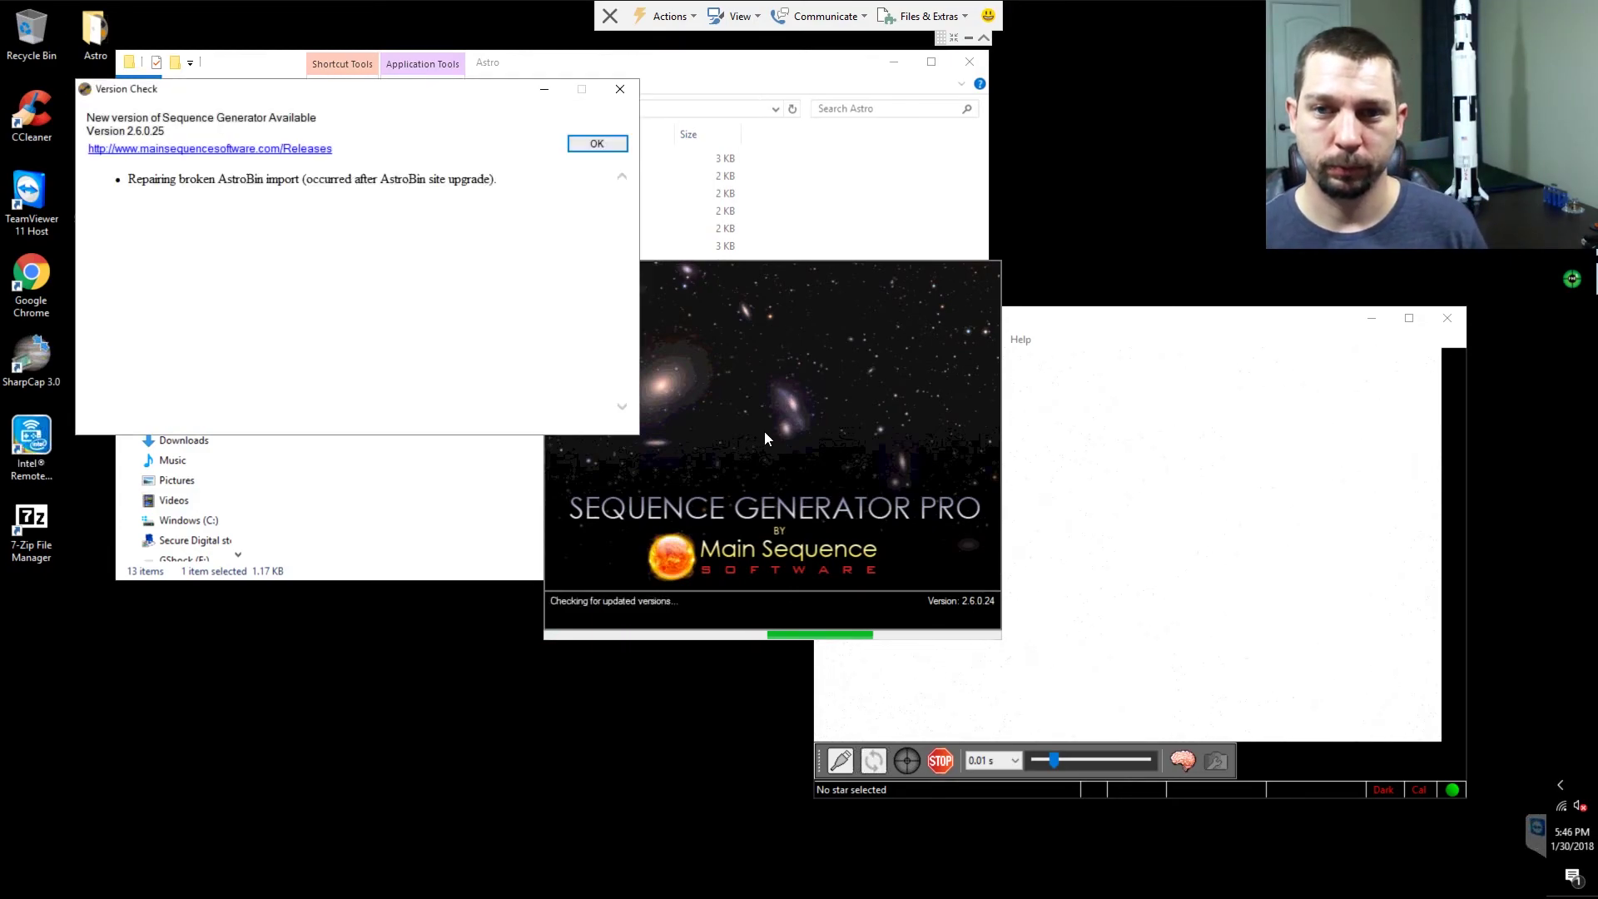
{"action": "left_click", "coordinate": [607, 146]}
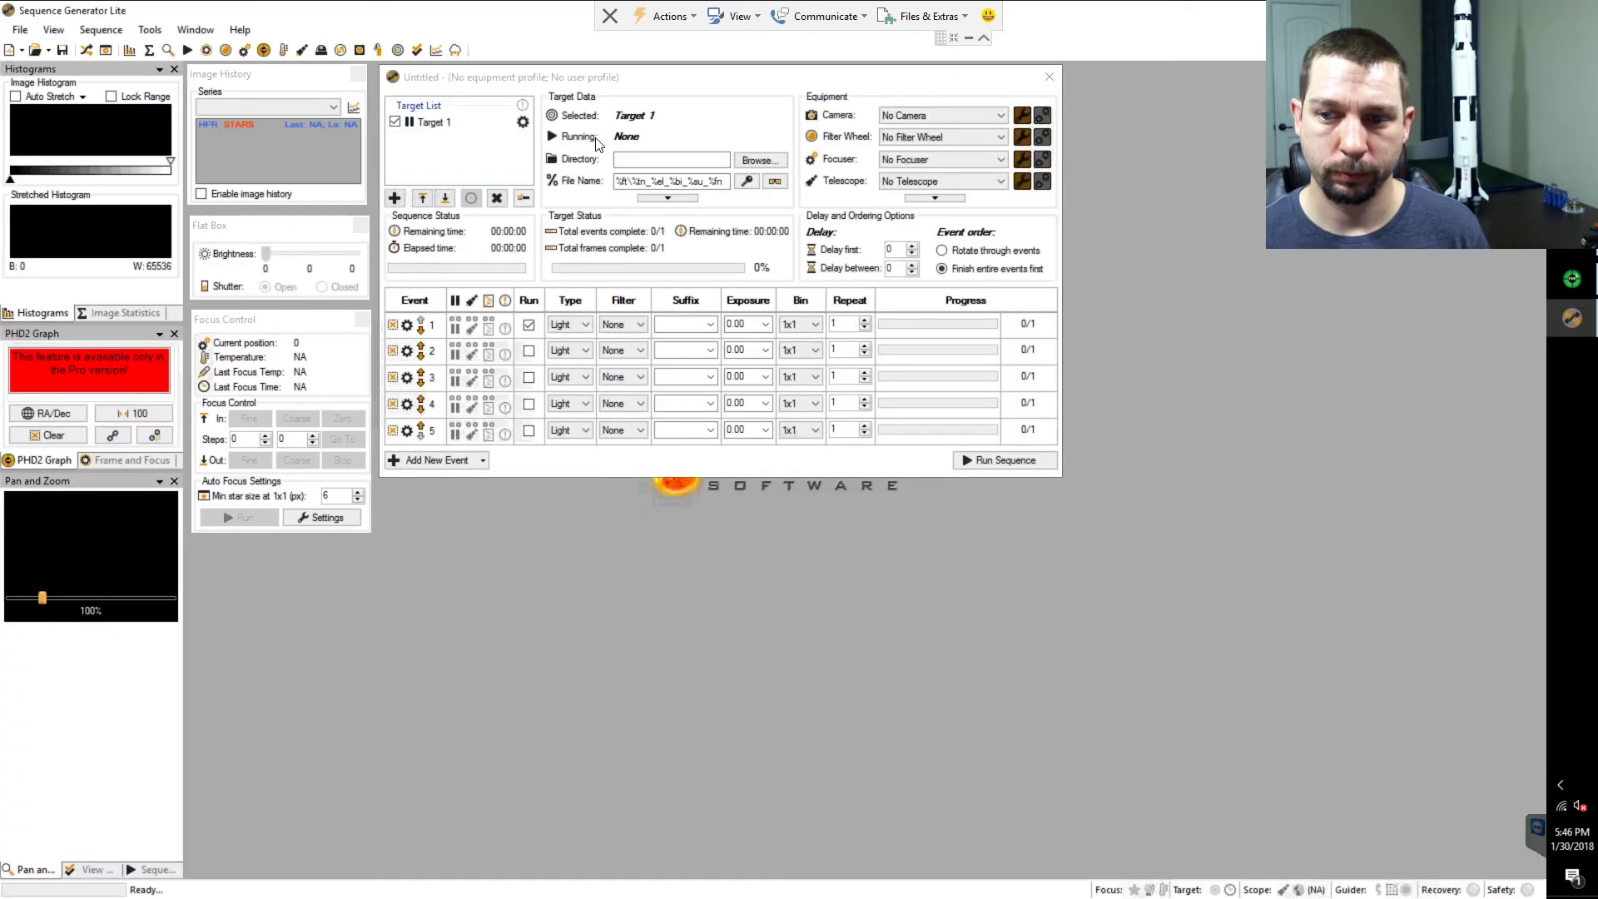
{"action": "left_click", "coordinate": [626, 79]}
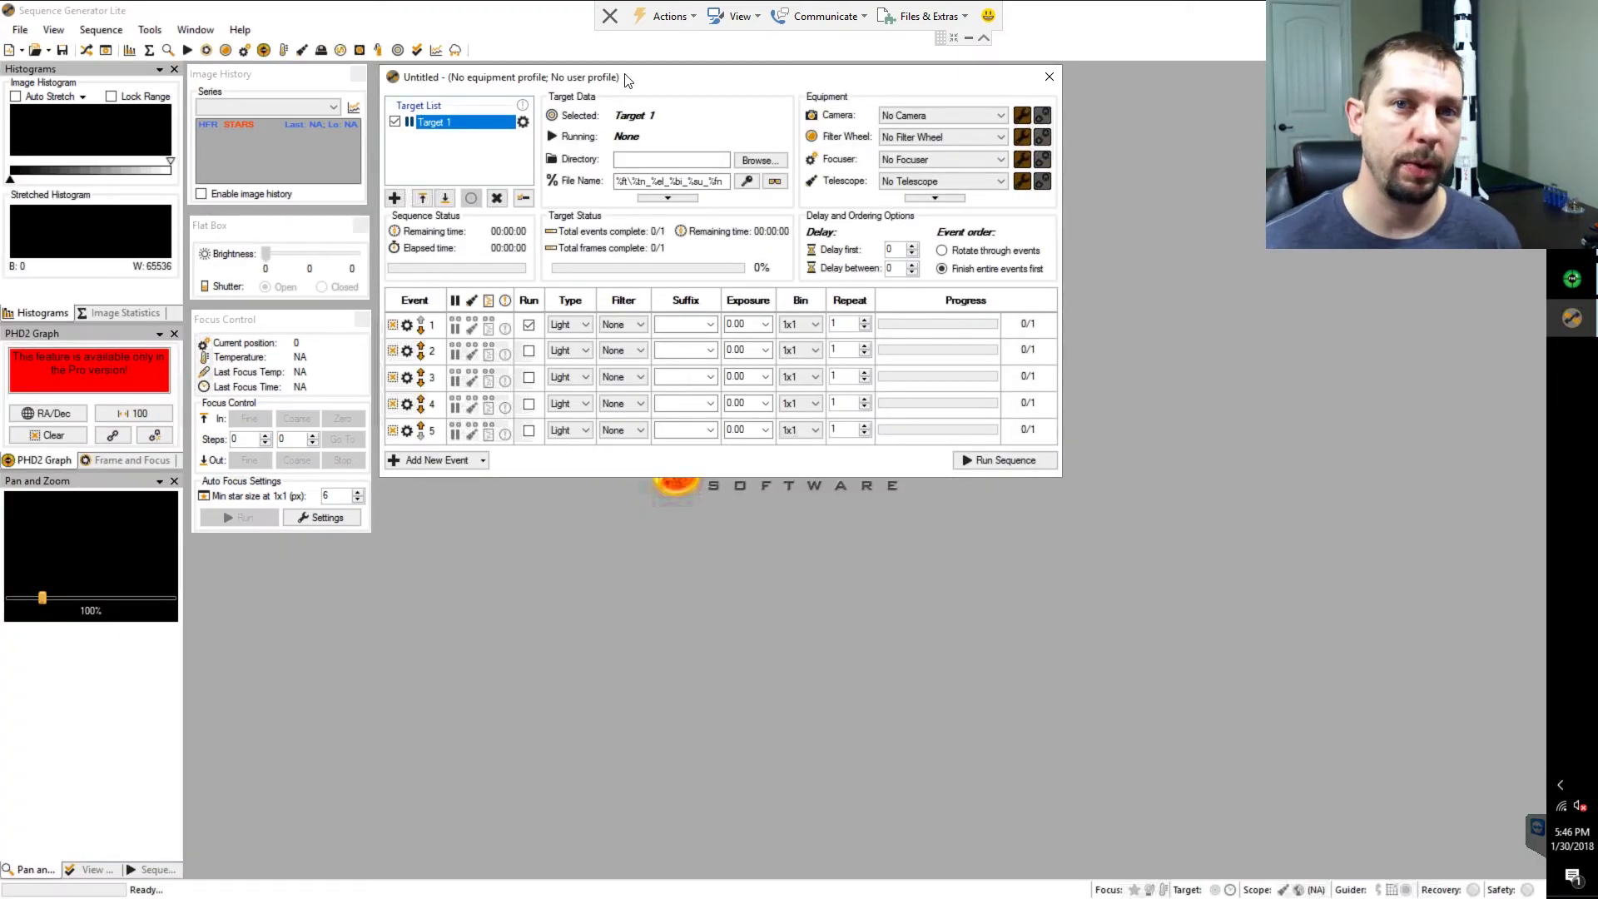
Shift the PHD2 window down-left and bring TheSkyX back to the front.
{"action": "left_click", "coordinate": [1573, 280]}
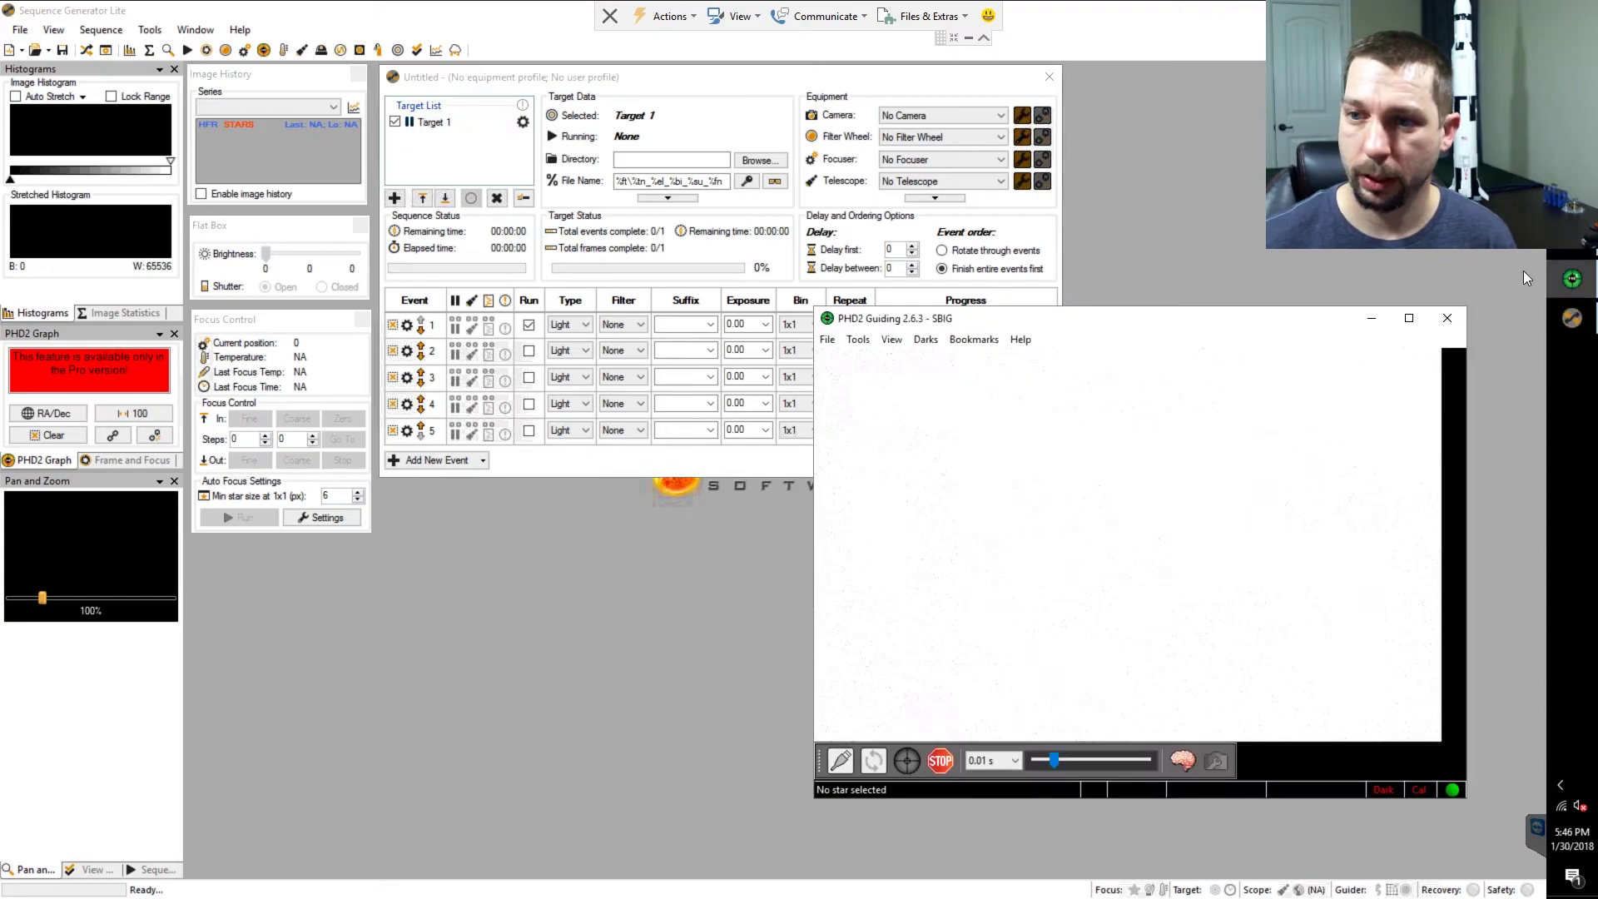
{"action": "left_click_drag", "start_coordinate": [900, 327], "coordinate": [807, 357]}
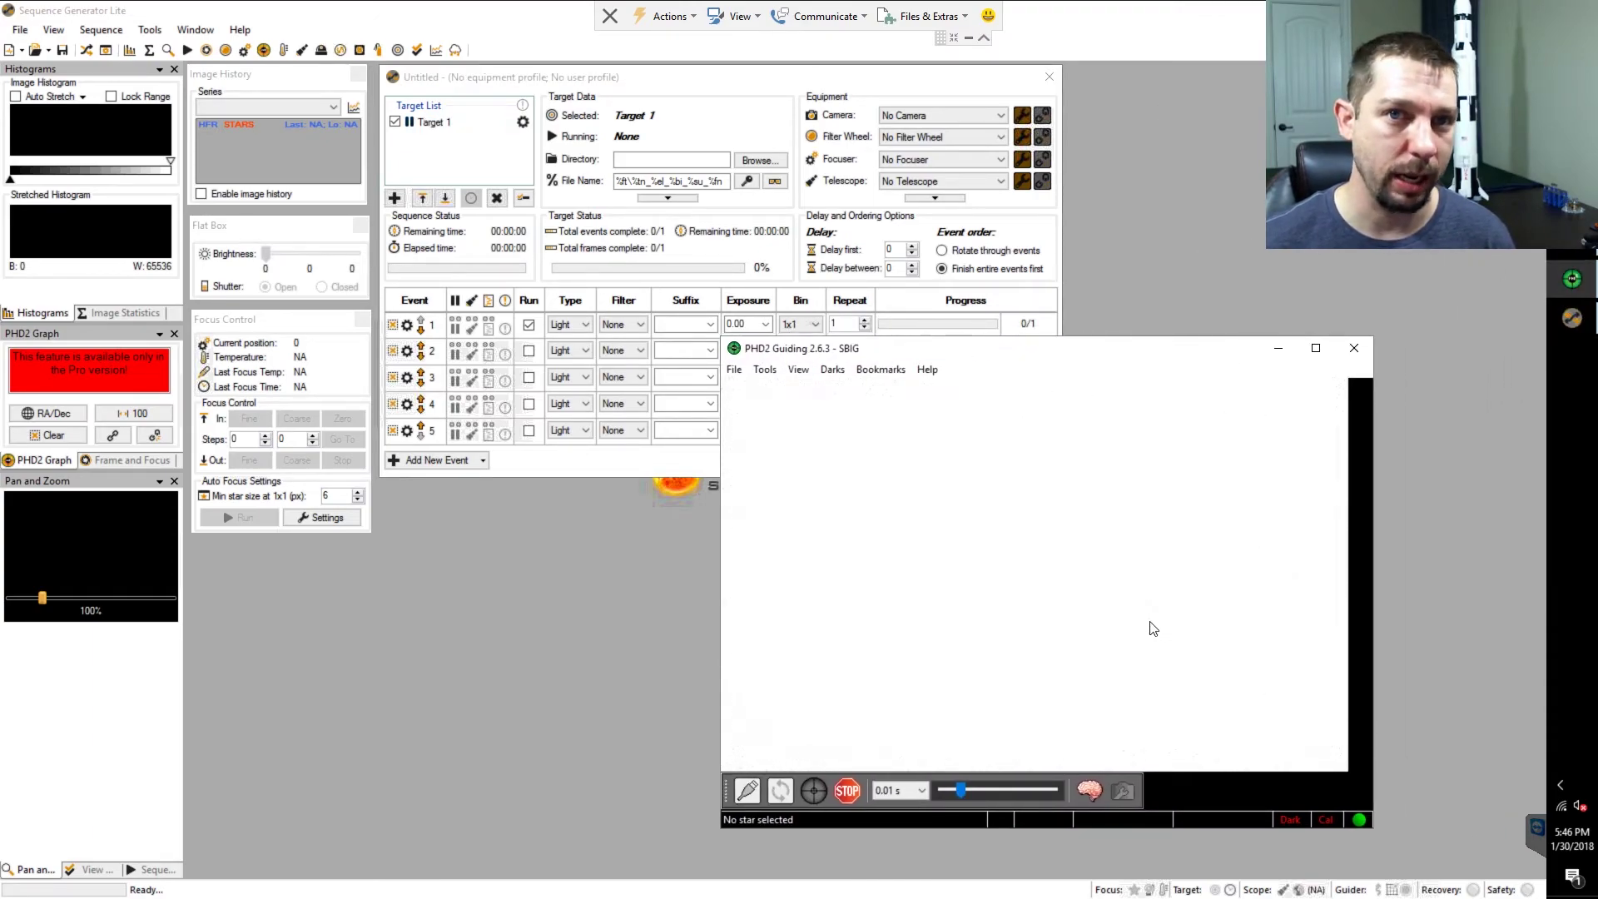
{"action": "left_click", "coordinate": [1573, 318]}
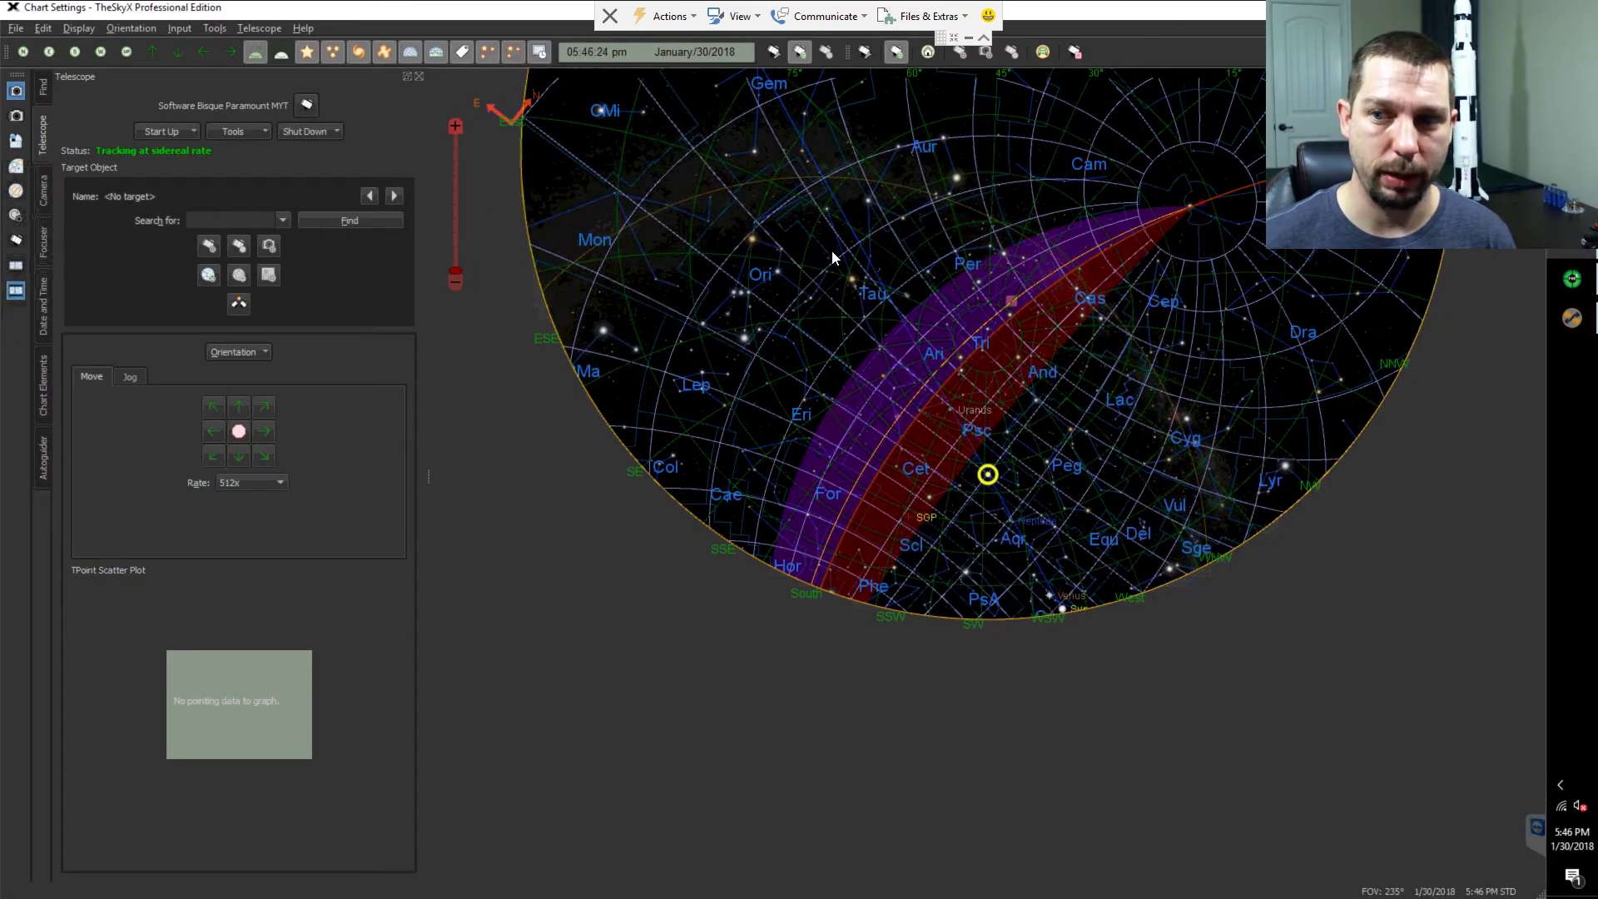
Rotate TheSkyX's star chart to centre on the zenith, then open Task Manager from the taskbar.
{"action": "left_click_drag", "start_coordinate": [815, 310], "coordinate": [654, 290]}
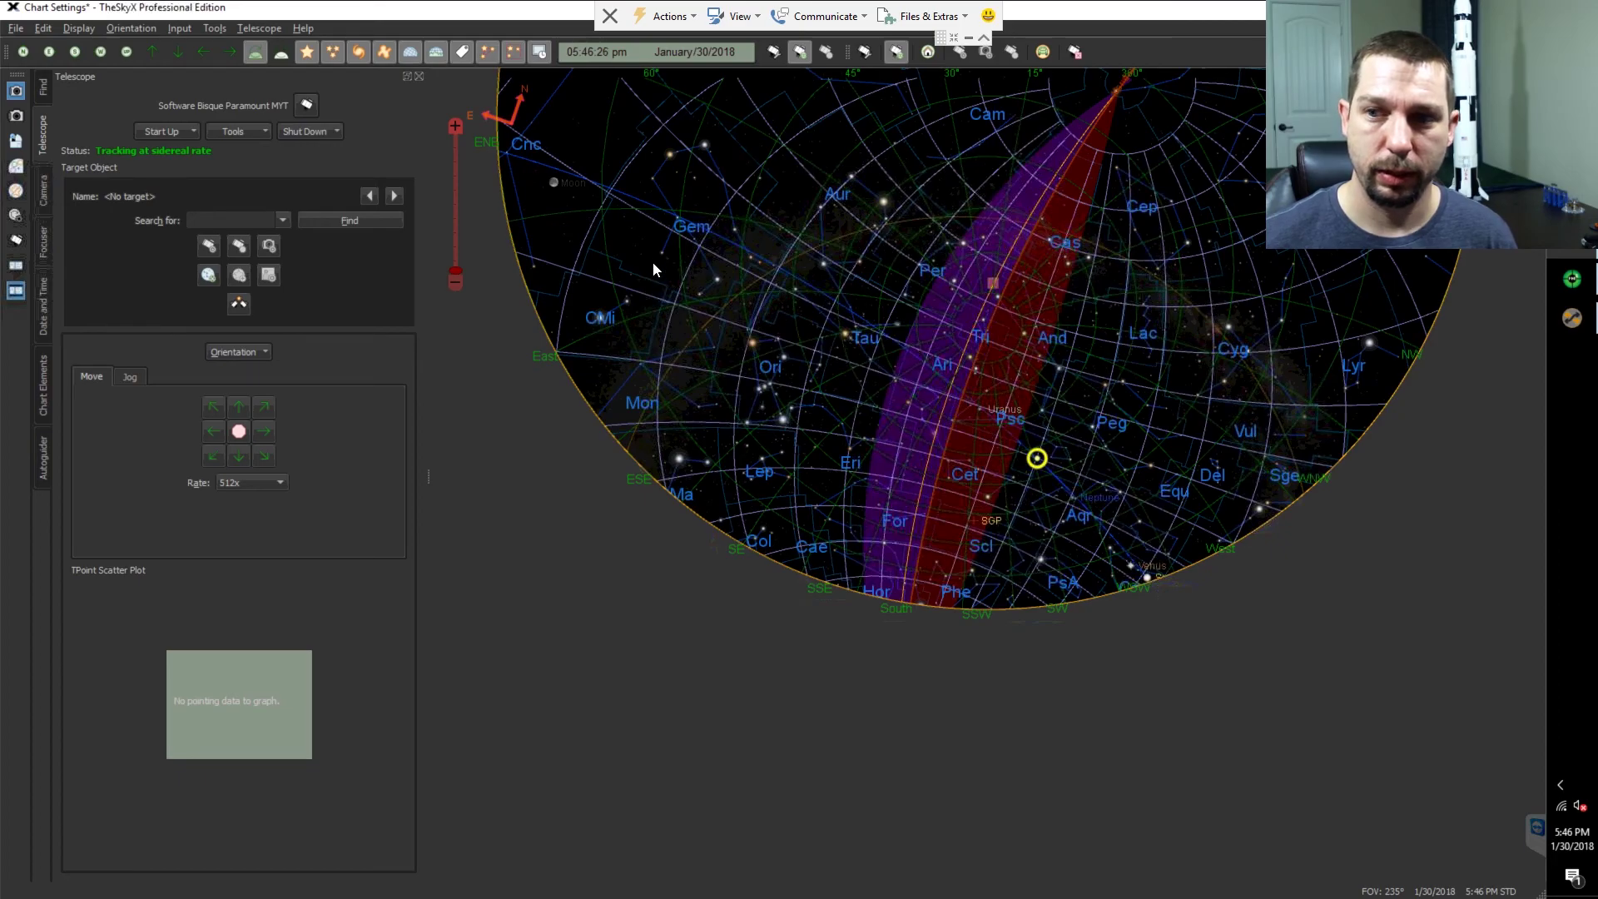
{"action": "left_click_drag", "start_coordinate": [630, 226], "coordinate": [1050, 352]}
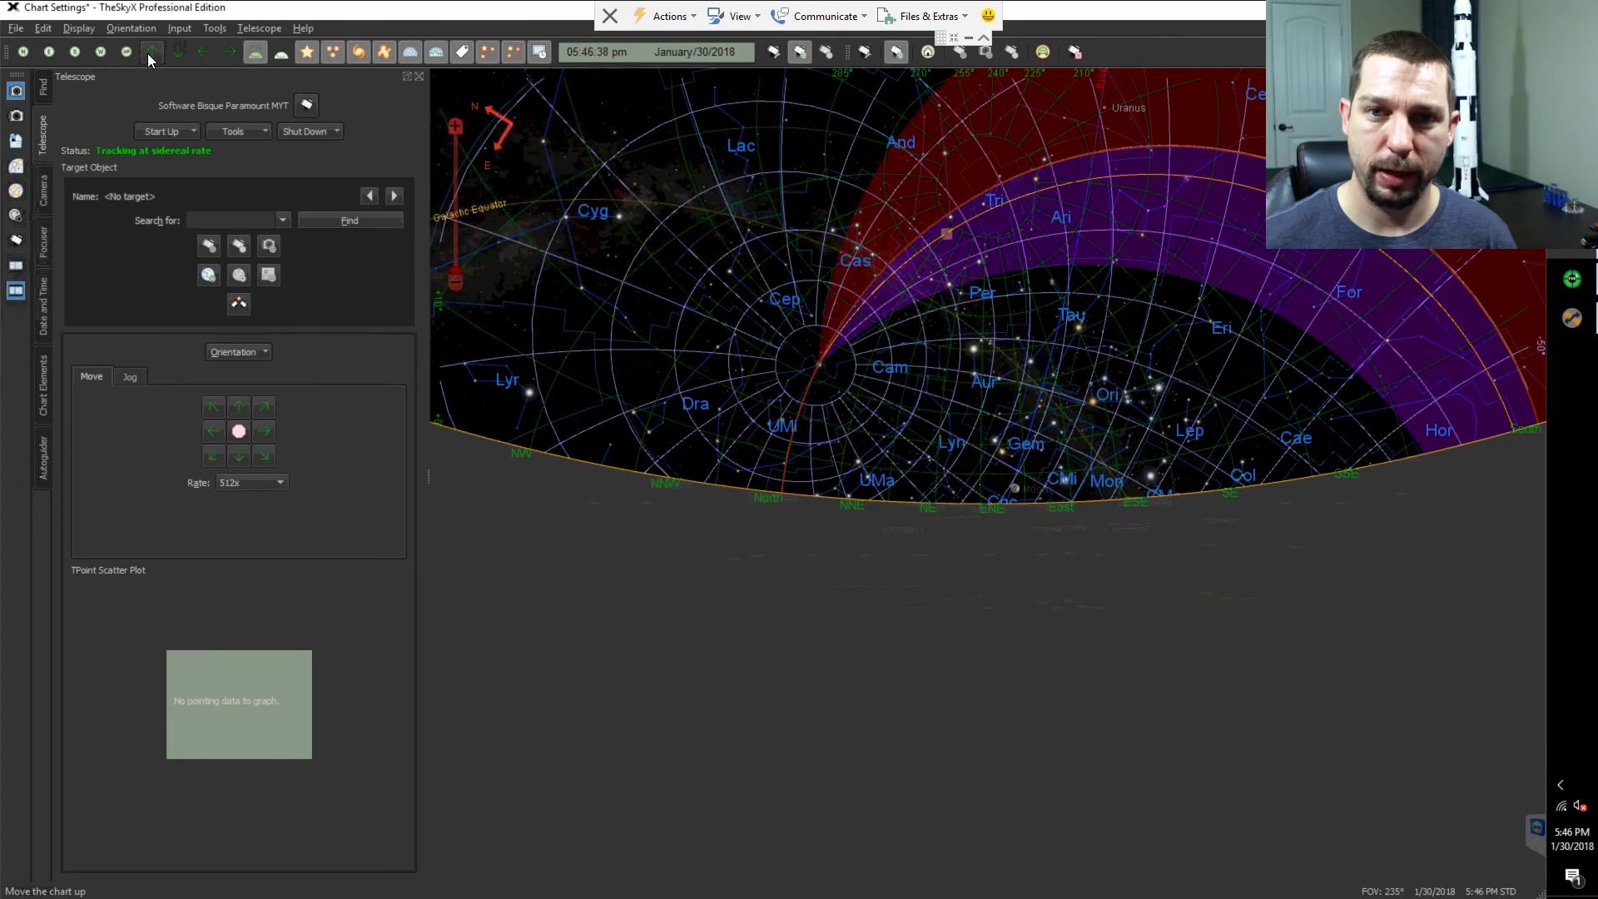
{"action": "left_click", "coordinate": [125, 52]}
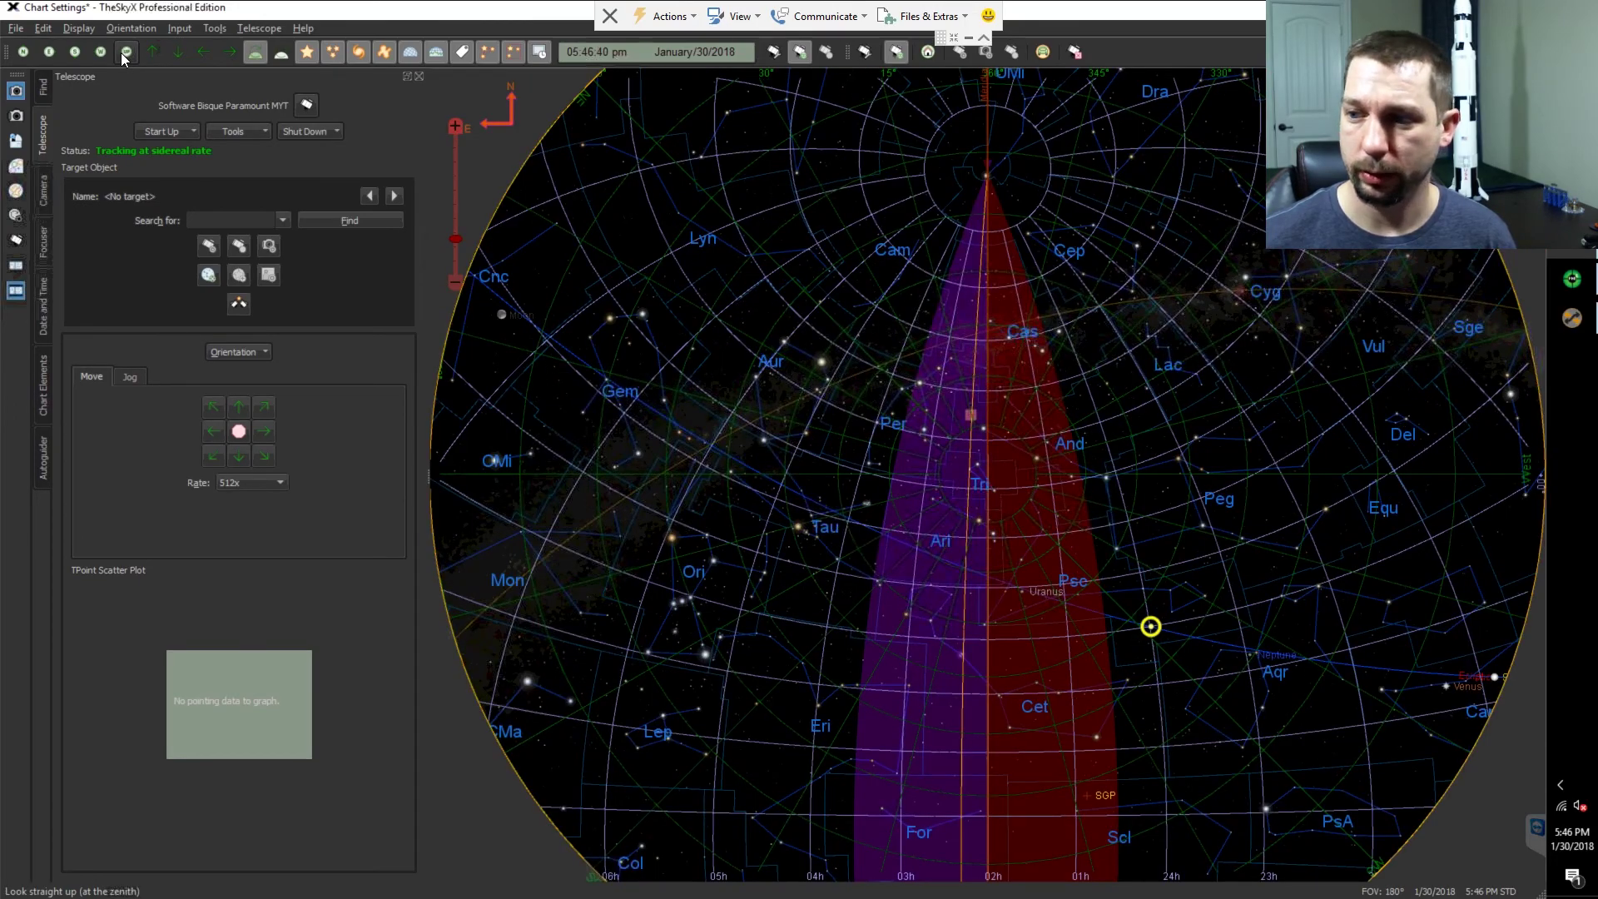
{"action": "right_click", "coordinate": [1574, 359]}
{"action": "left_click", "coordinate": [1495, 641]}
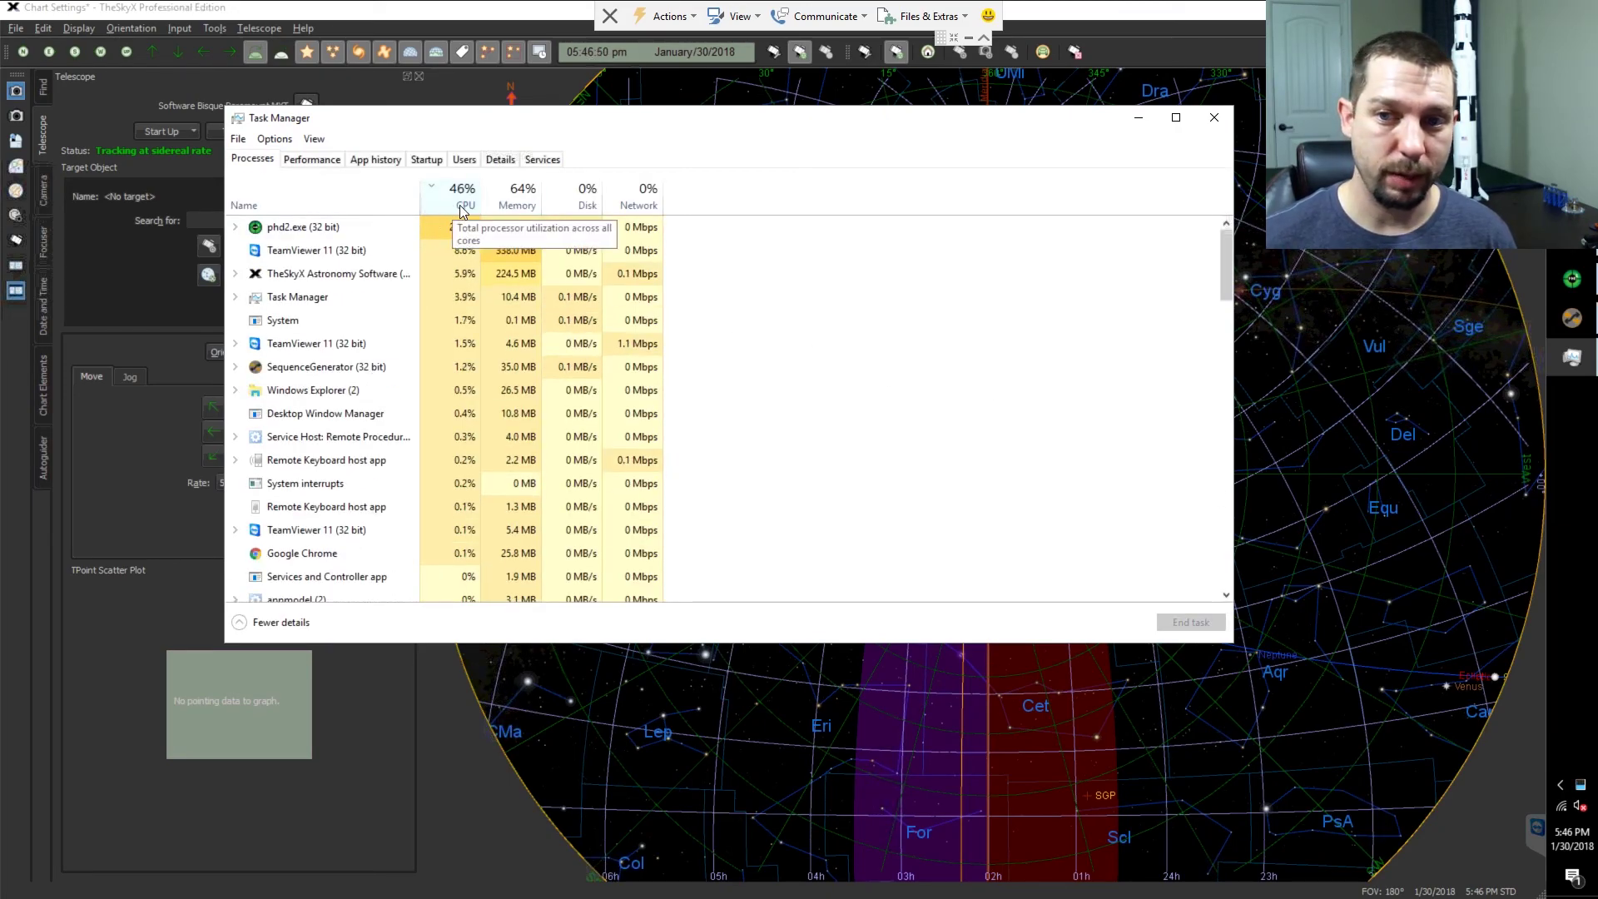
Sort Task Manager's process list by memory use, showing TeamViewer 11 and TheSkyX at the top.
{"action": "left_click", "coordinate": [506, 205]}
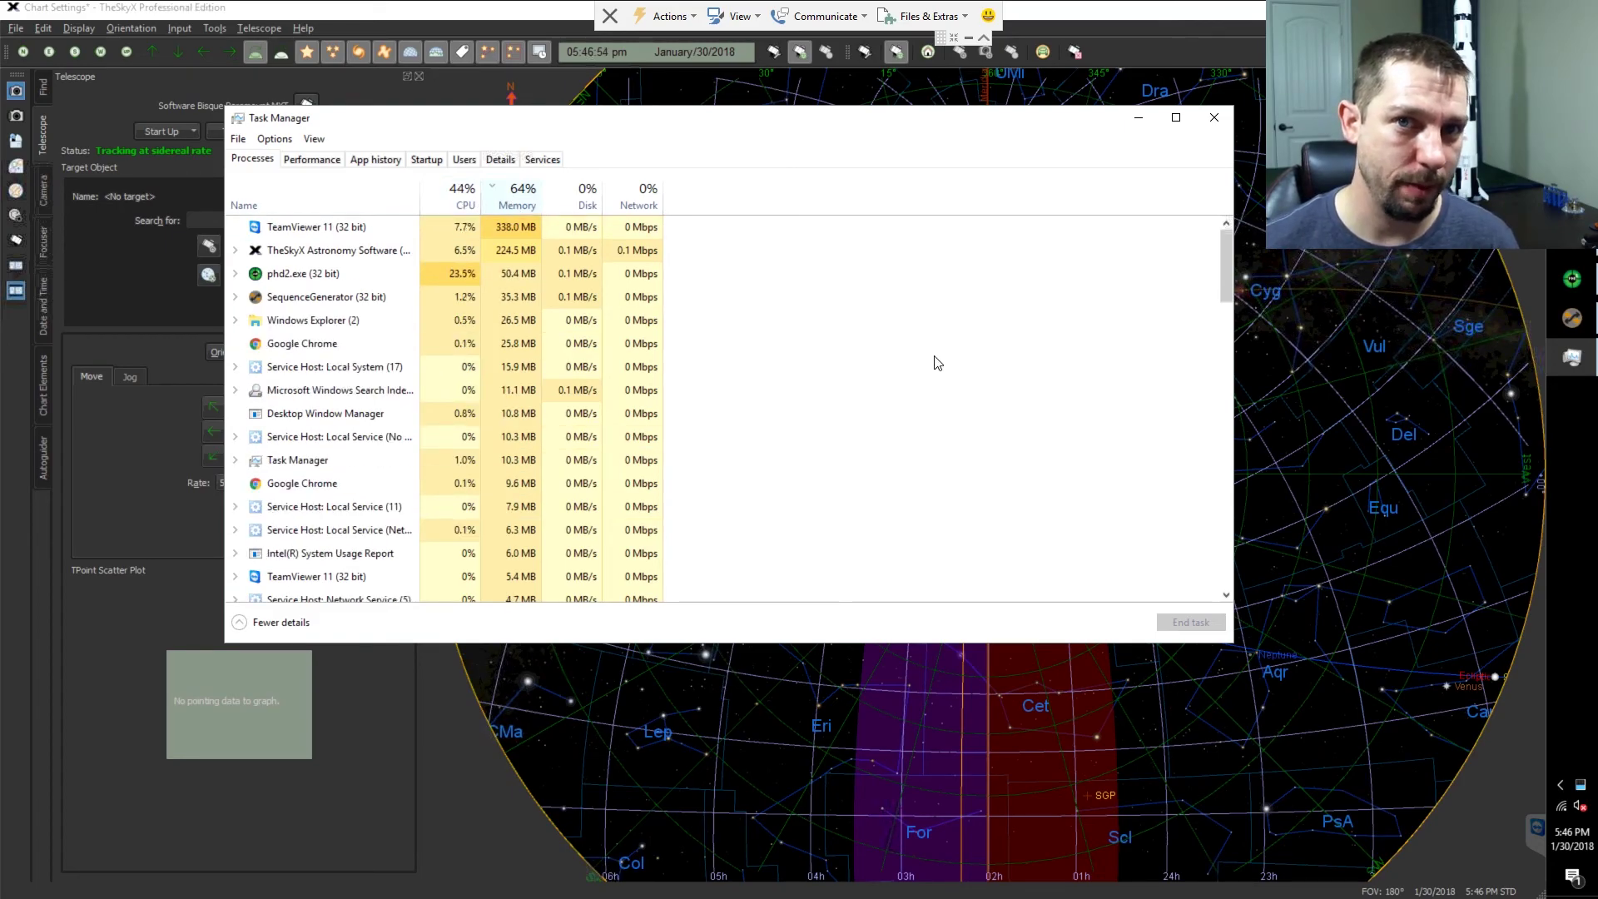